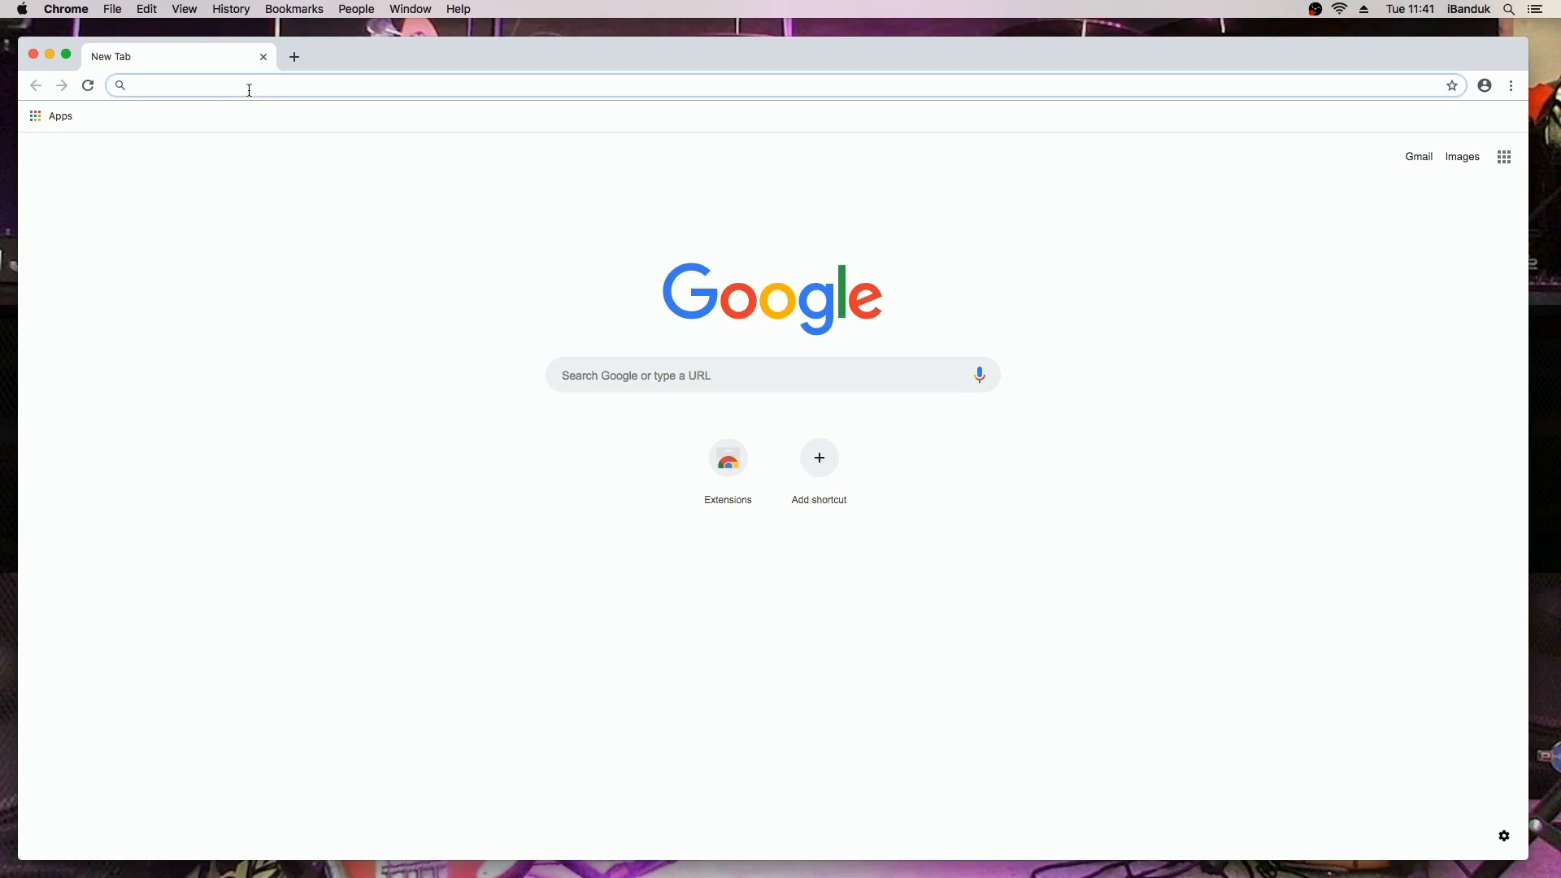
- Load the Live 10 Lite download page on ableton.com and select the Mac OS X 64-bit download
{"action": "type", "text": "ableton.com/live-lite"}
{"action": "key", "text": "Return"}
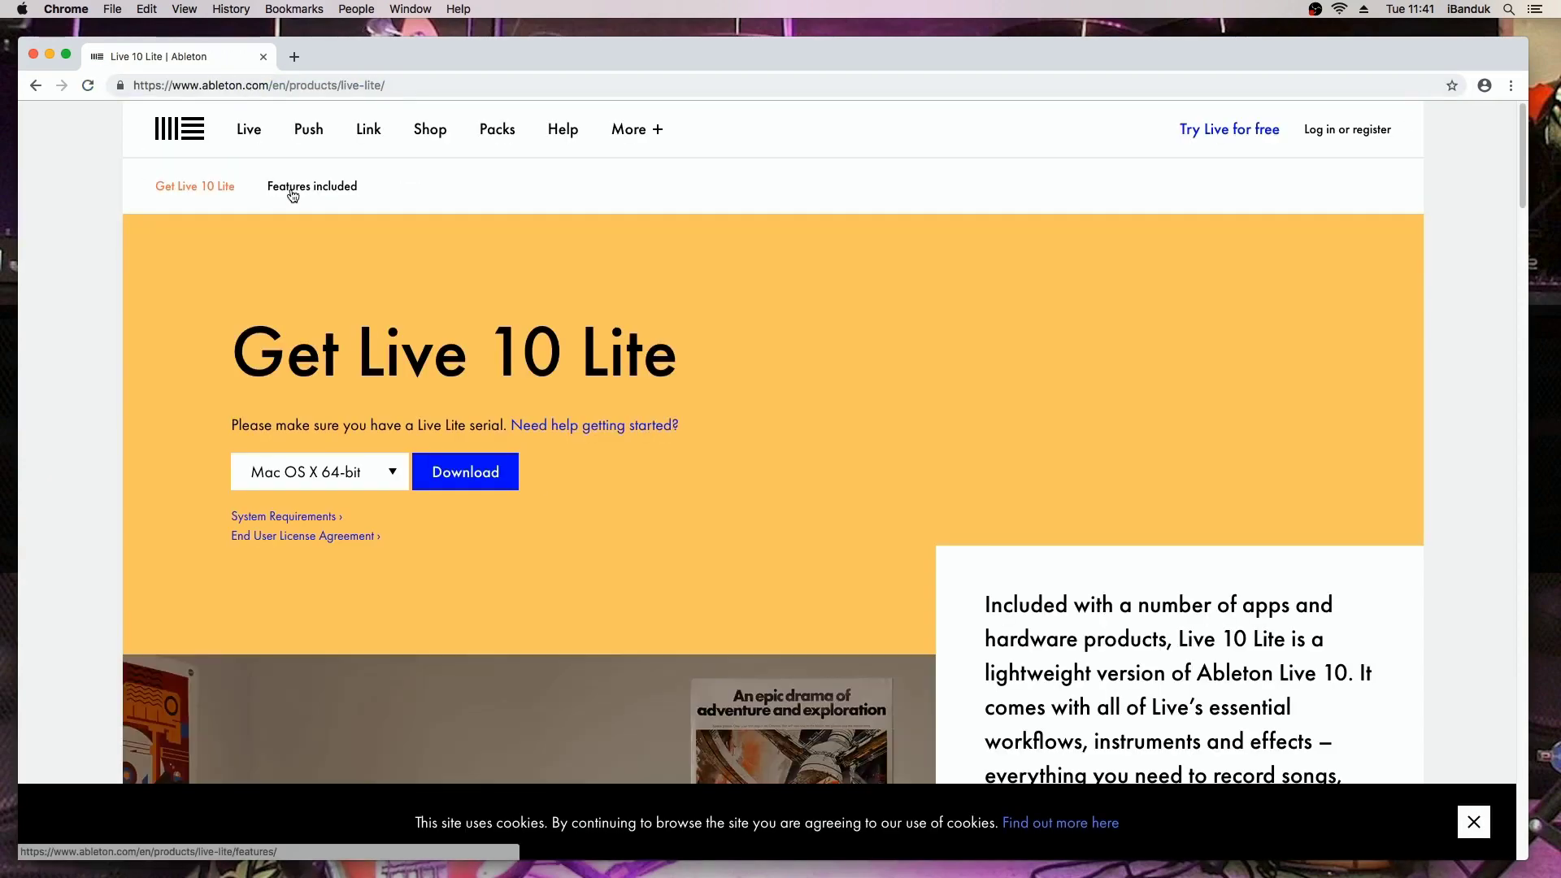
{"action": "left_click", "coordinate": [392, 473]}
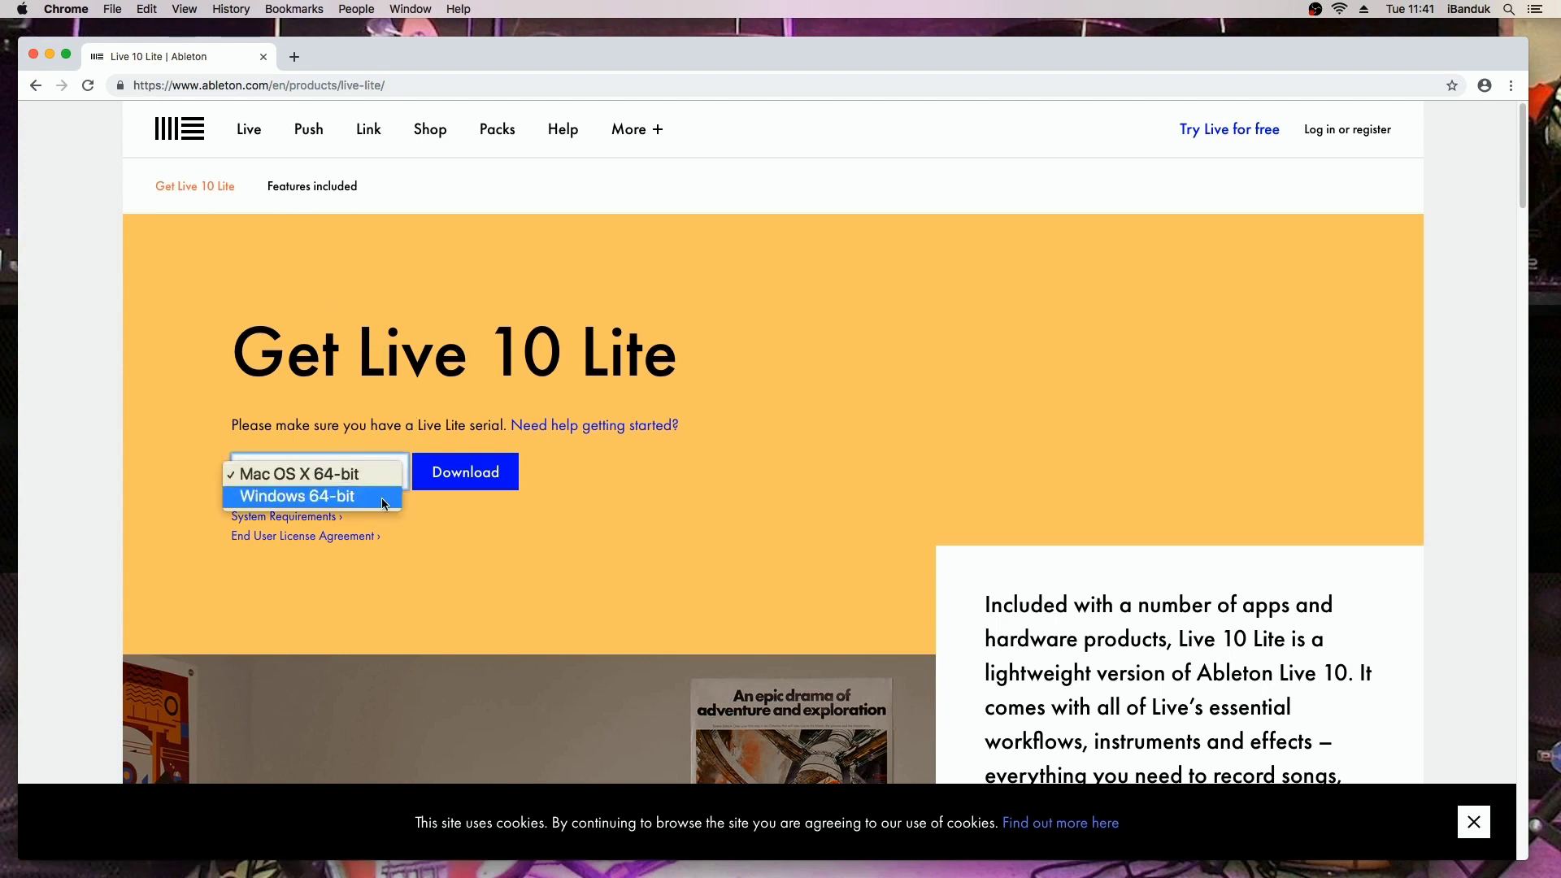
{"action": "left_click", "coordinate": [391, 495]}
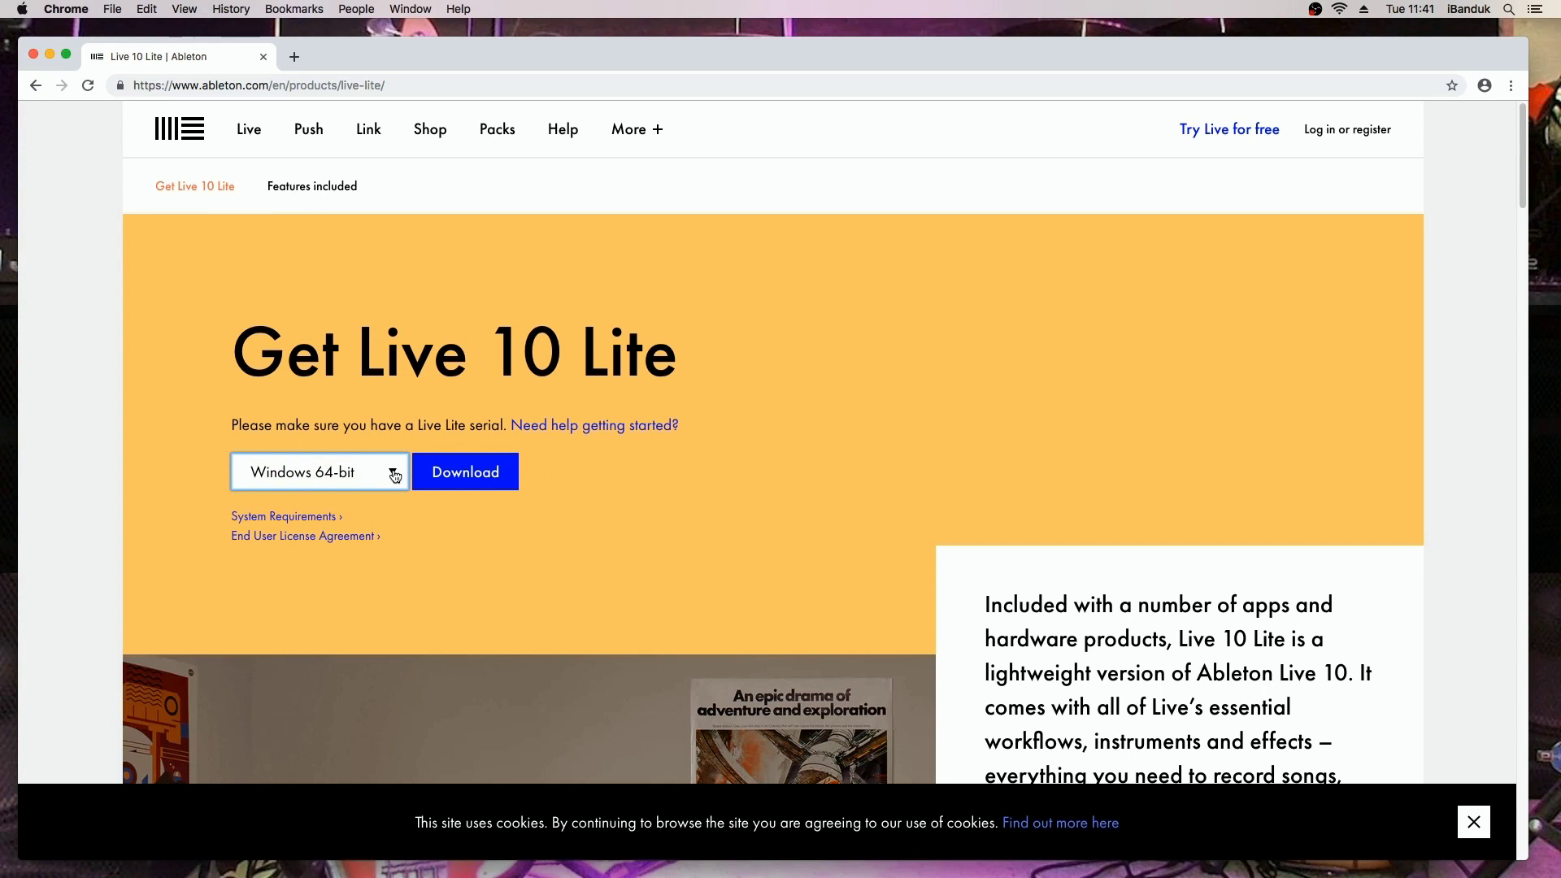
{"action": "left_click", "coordinate": [395, 474]}
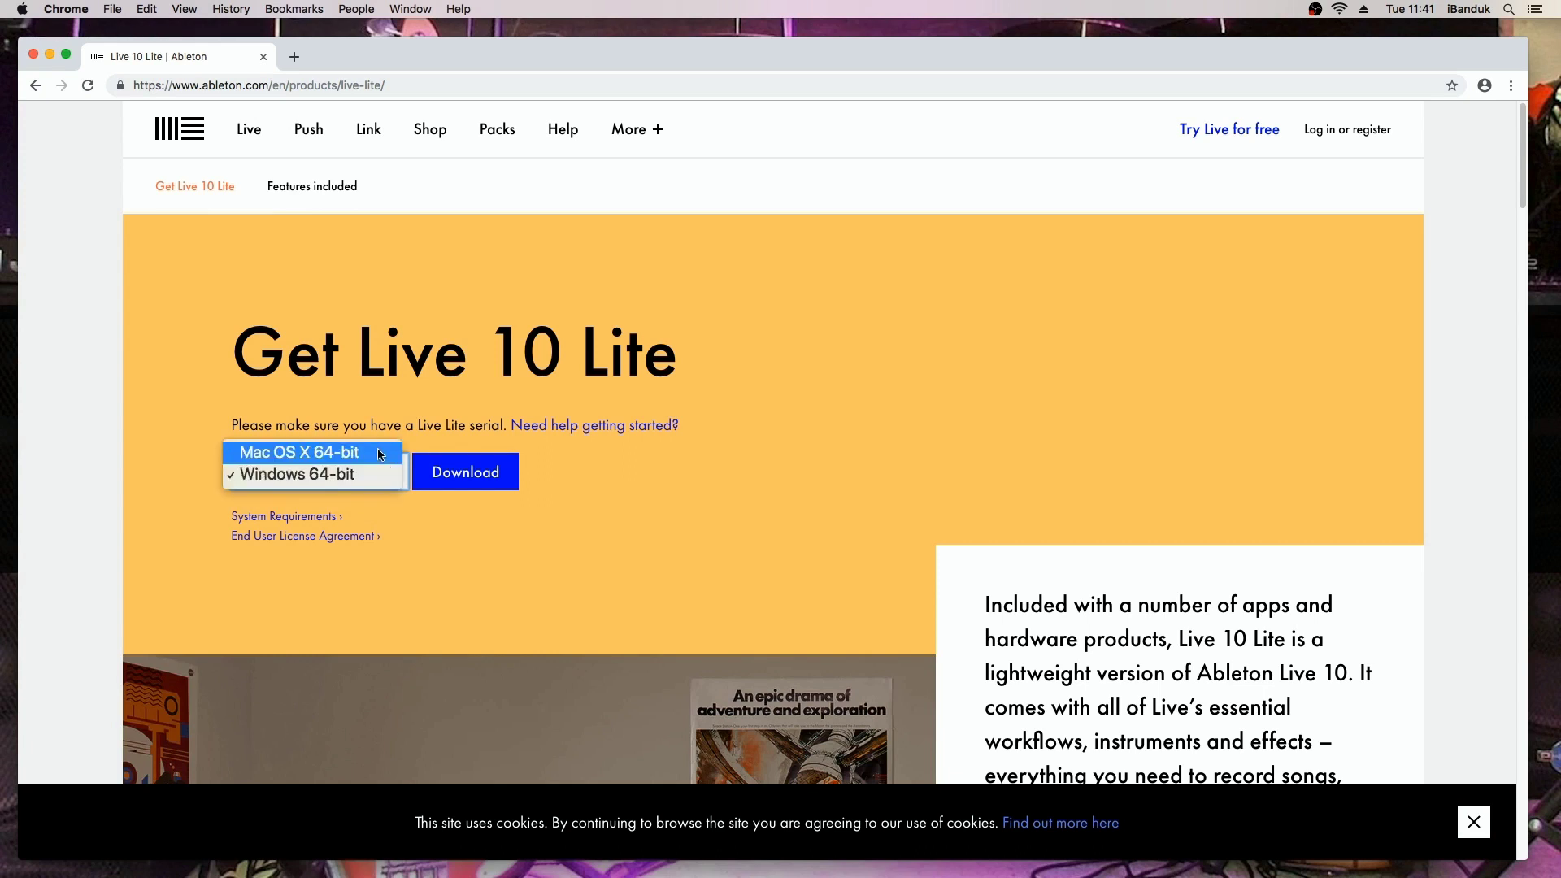
{"action": "left_click", "coordinate": [379, 452]}
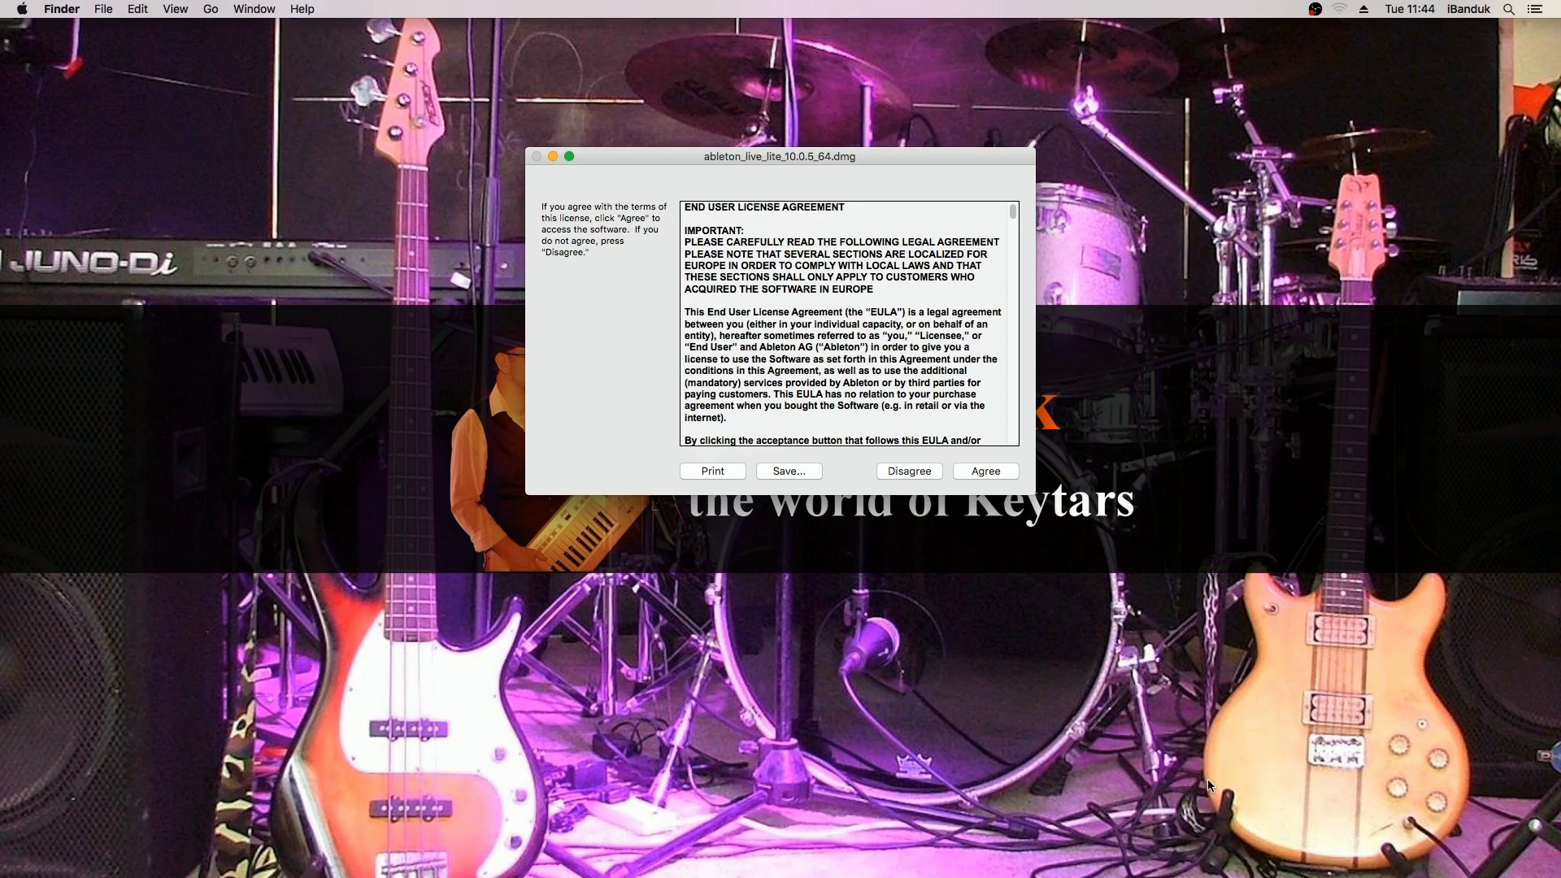
- Agree to the installer licence and copy Ableton Live 10 Lite into Applications
{"action": "left_click", "coordinate": [985, 471]}
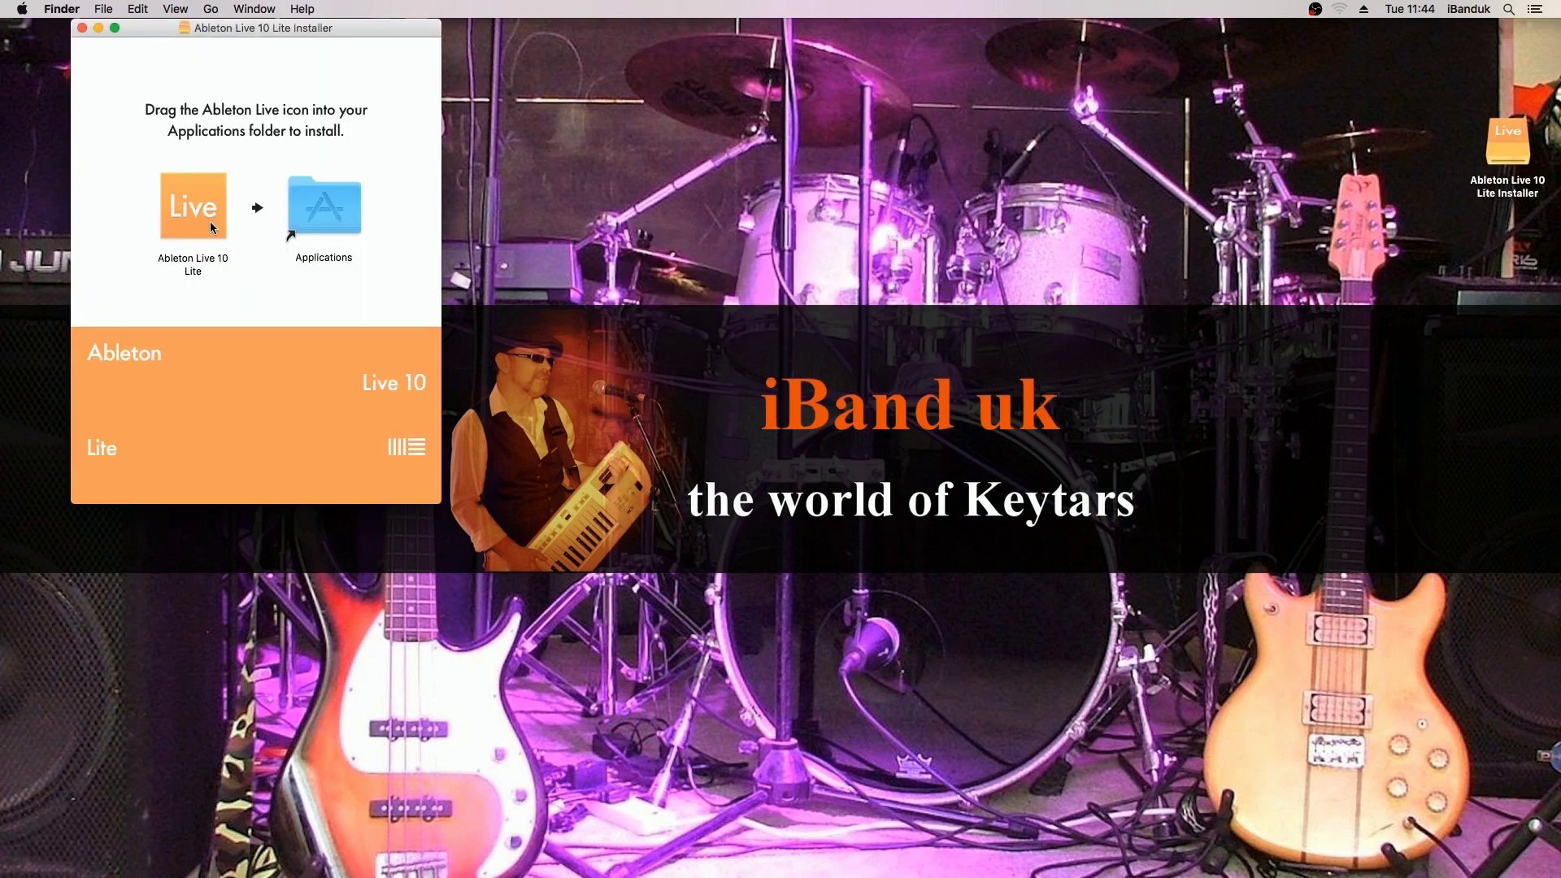
{"action": "left_click_drag", "start_coordinate": [210, 221], "coordinate": [323, 225]}
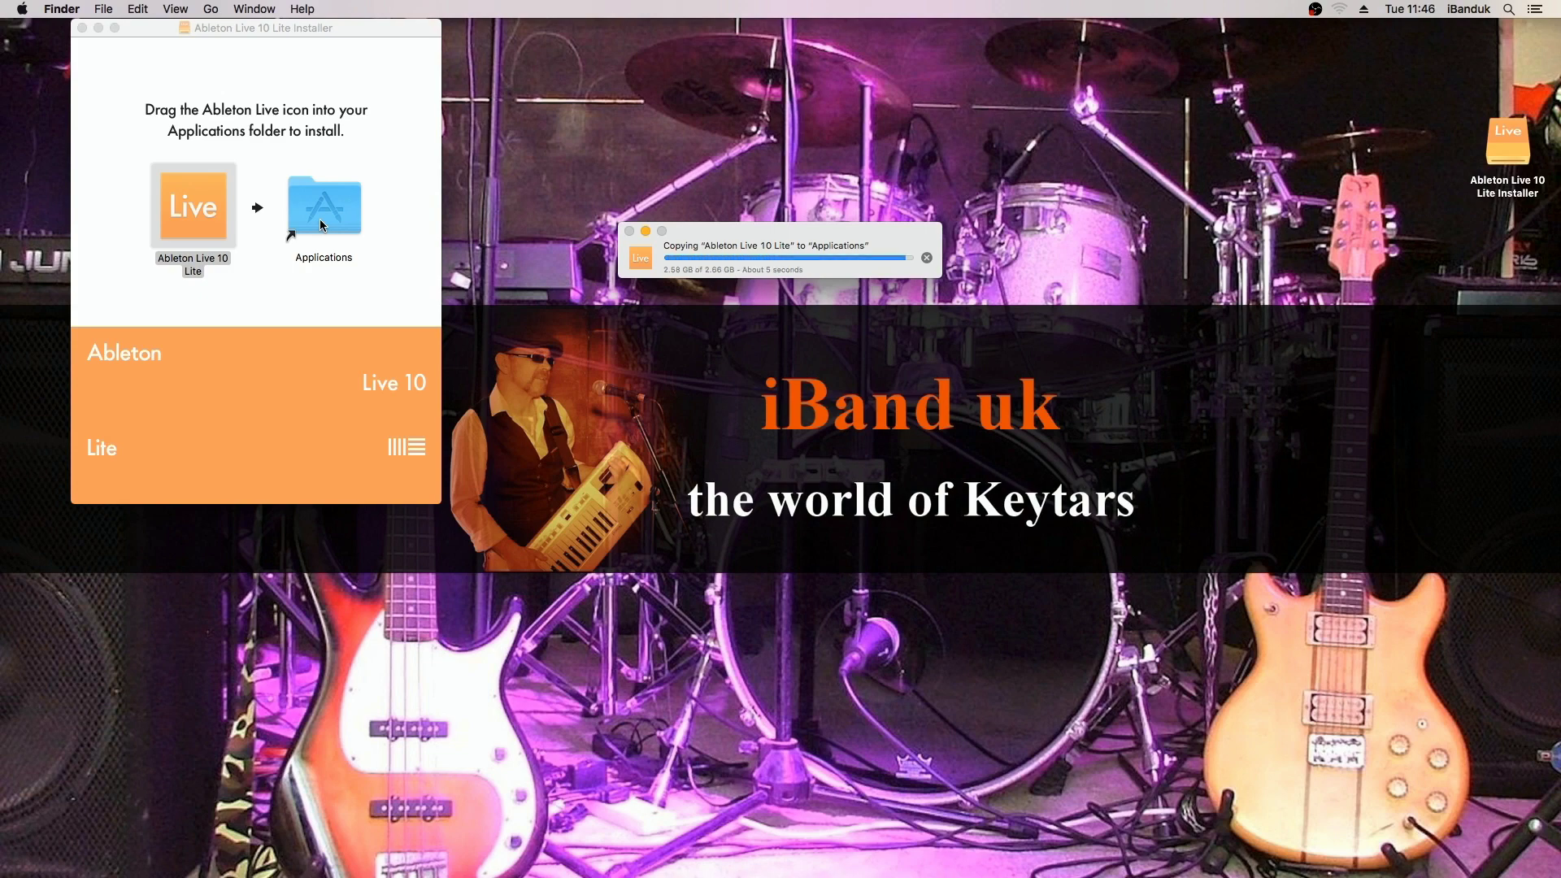
- Close the installer window and eject the Live 10 Lite installer volume
{"action": "left_click", "coordinate": [82, 29]}
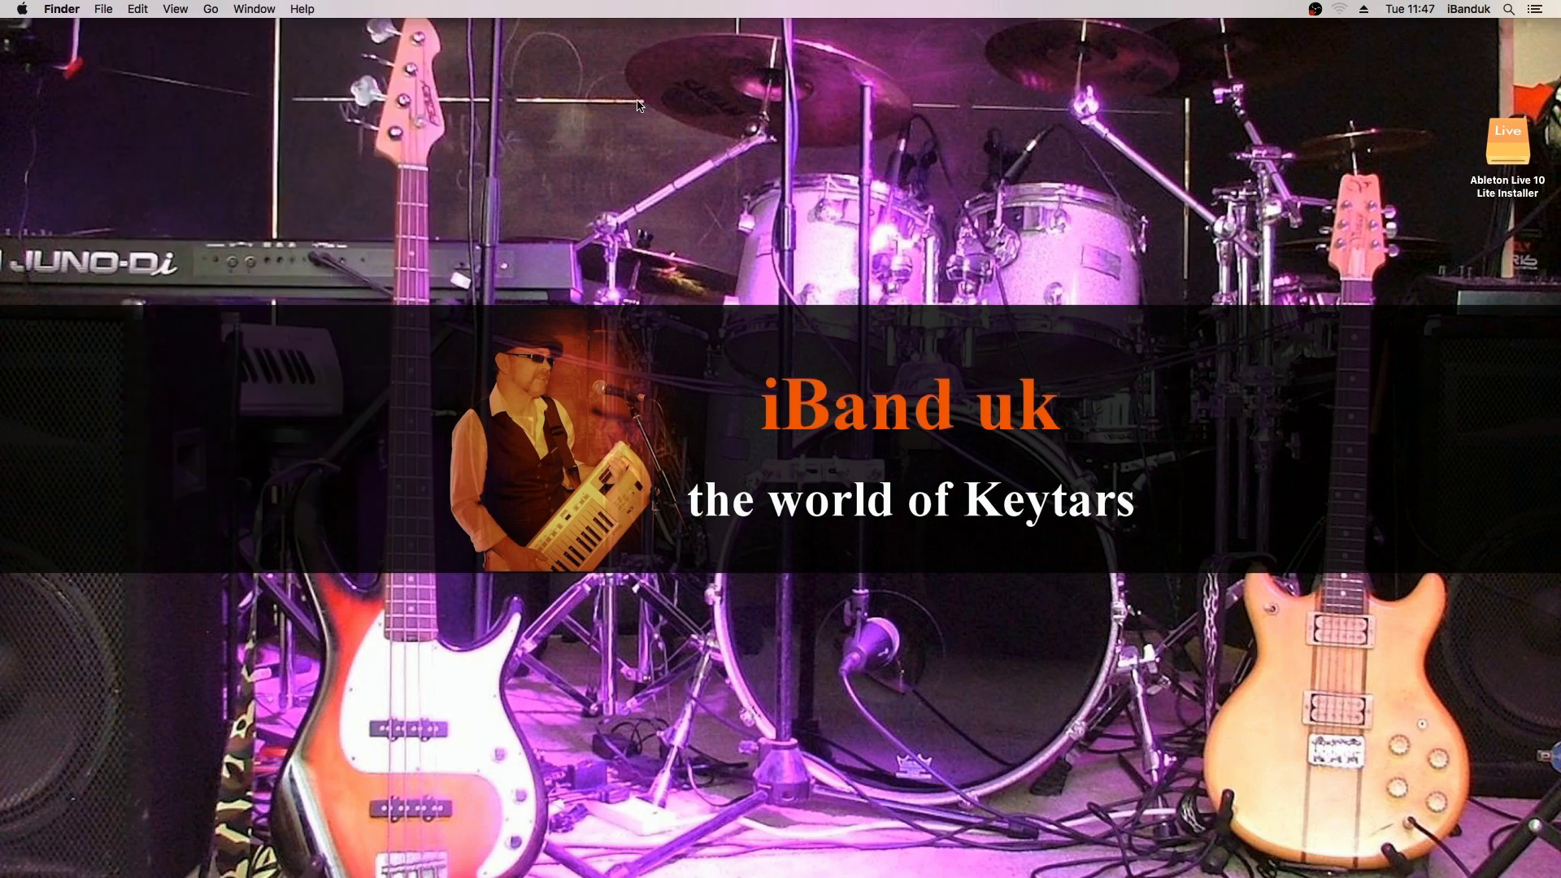
{"action": "right_click", "coordinate": [1499, 156]}
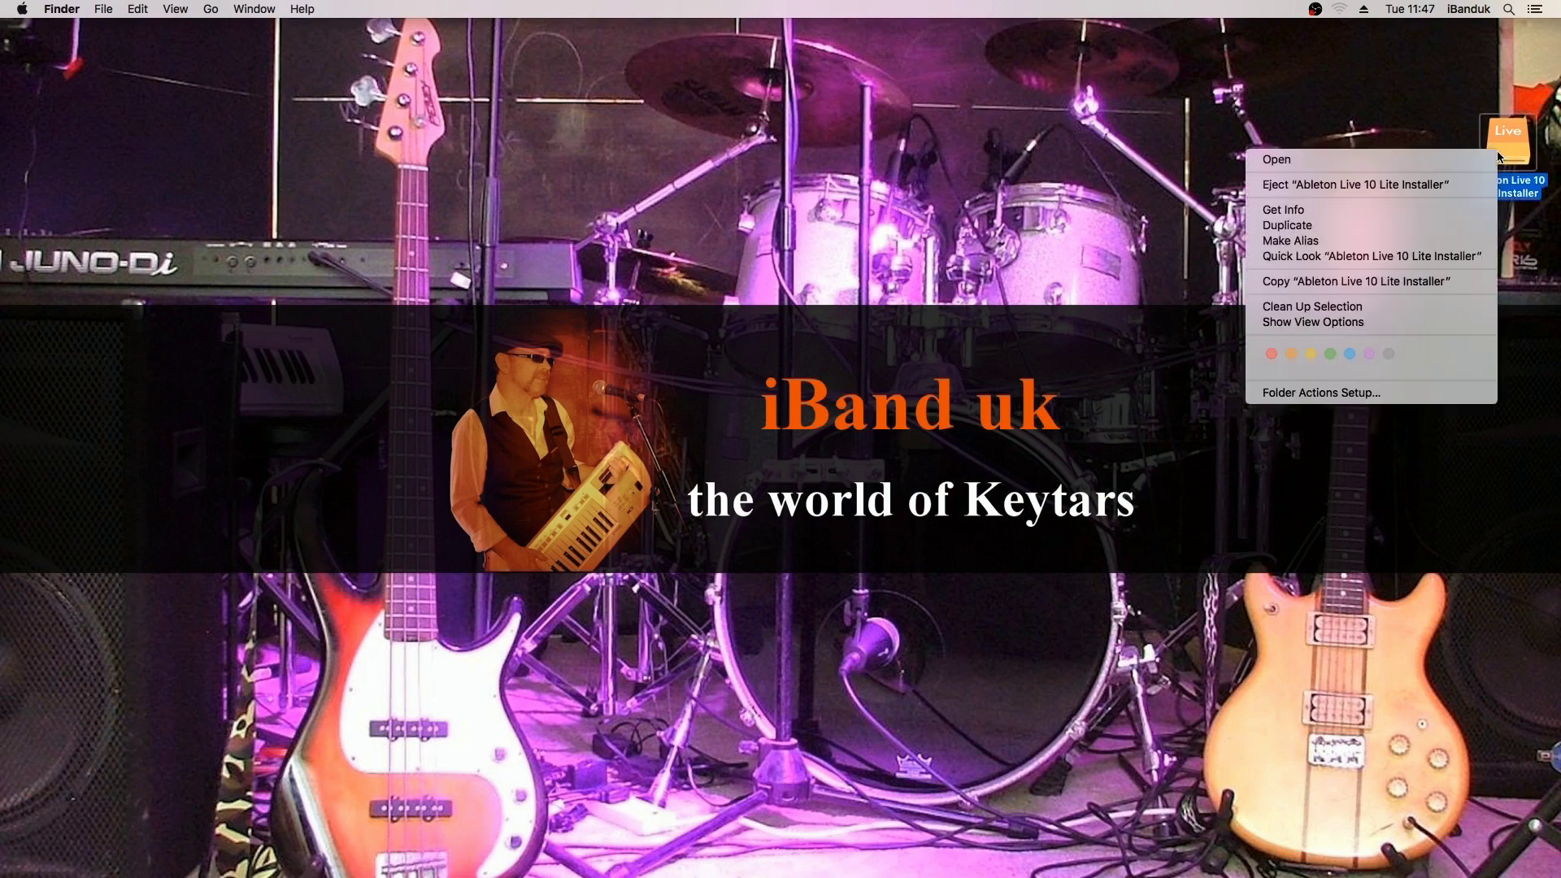
{"action": "left_click", "coordinate": [1438, 187]}
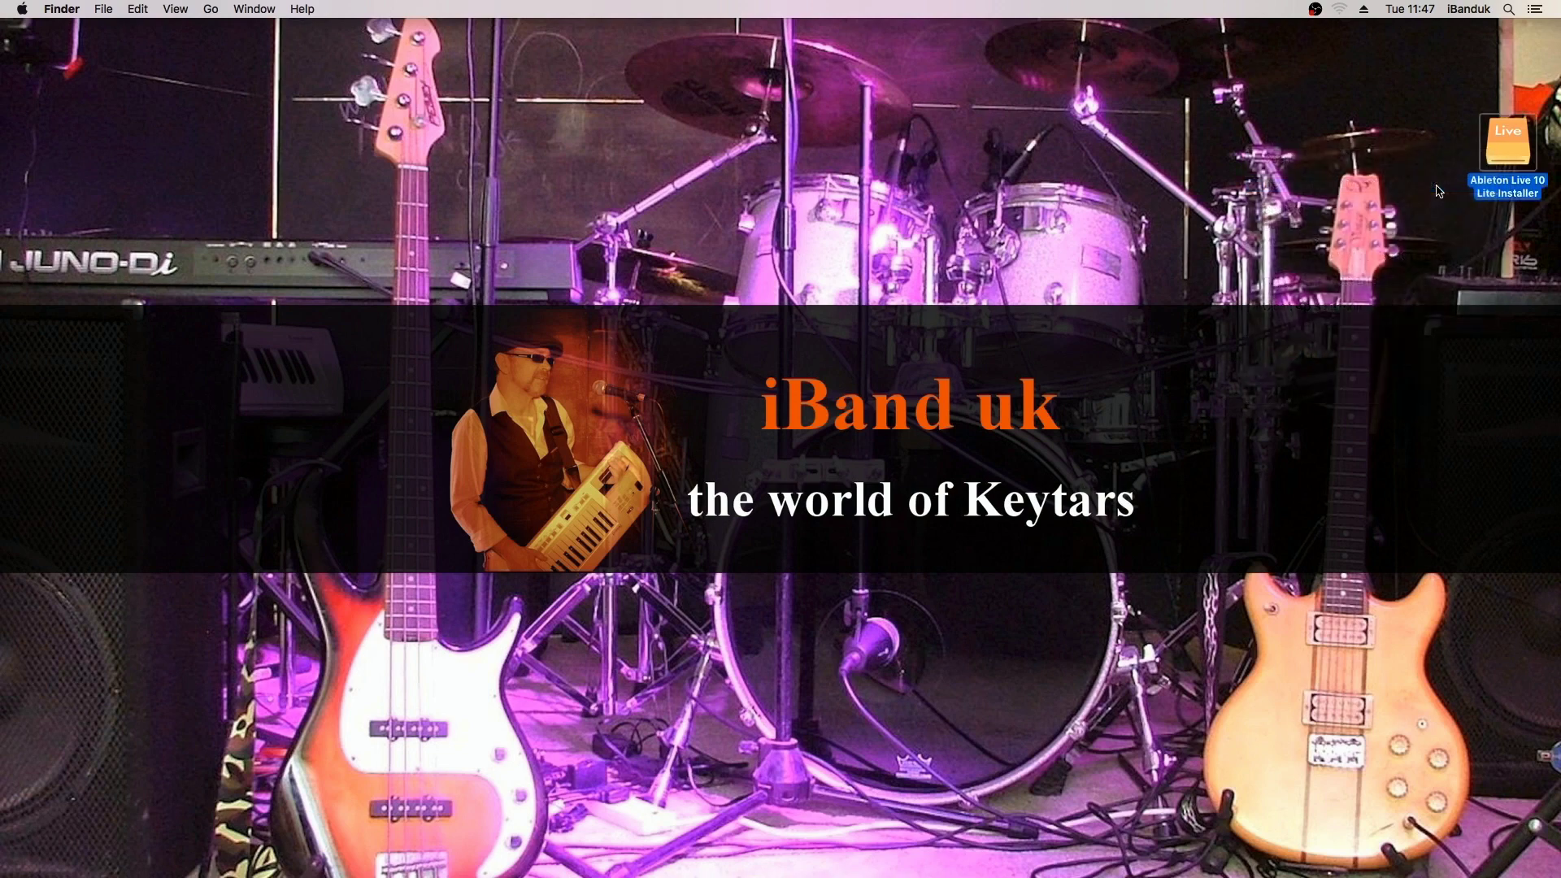
- Launch Ableton Live 10 Lite from Launchpad
{"action": "mouse_move", "coordinate": [705, 871]}
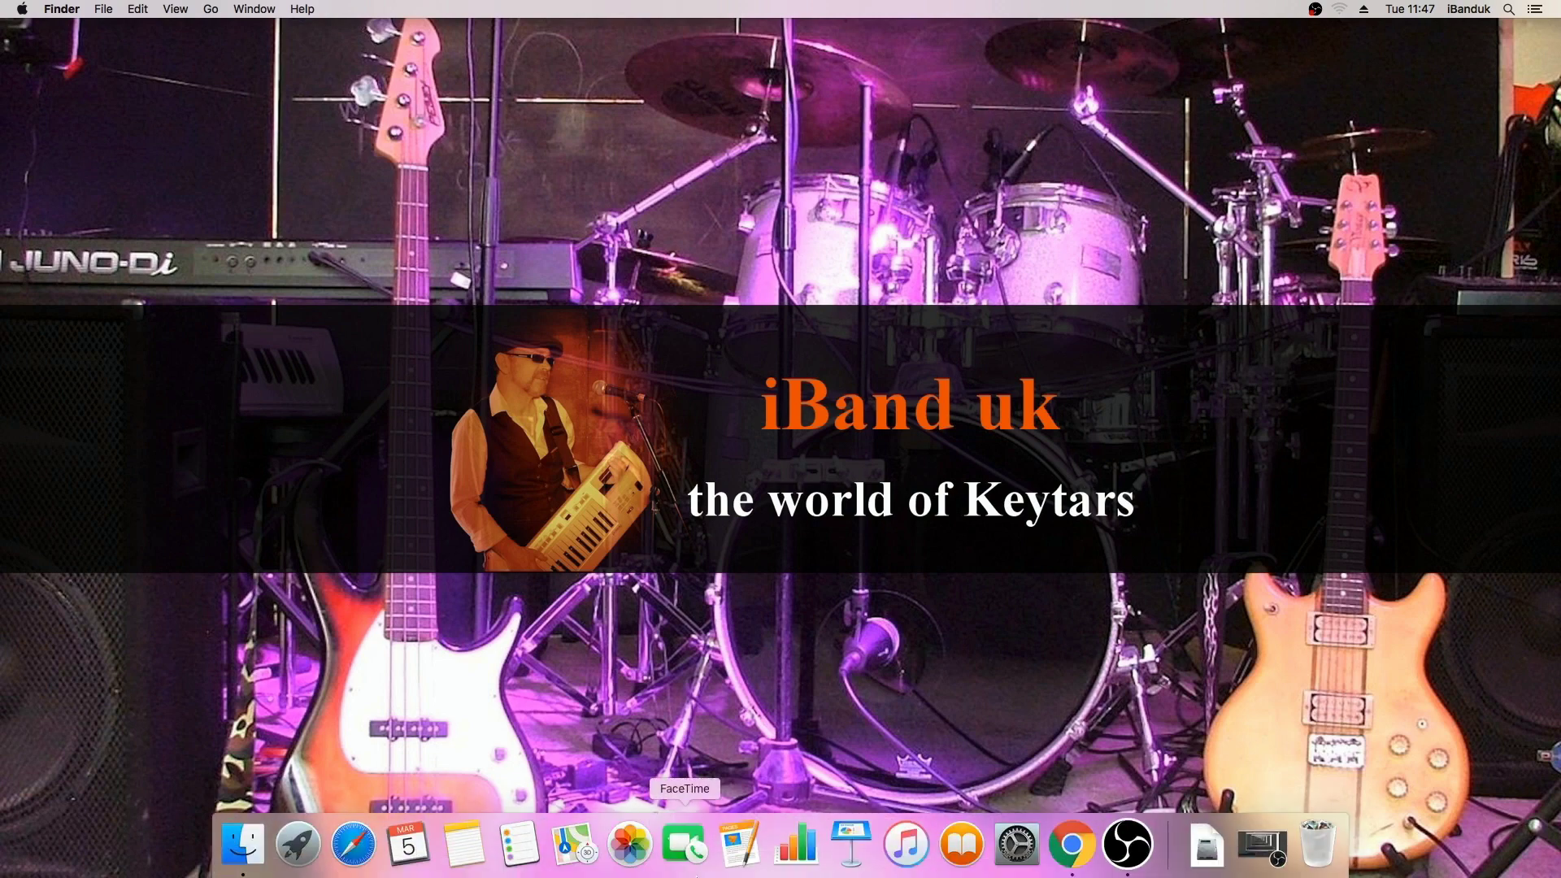
{"action": "left_click", "coordinate": [298, 854]}
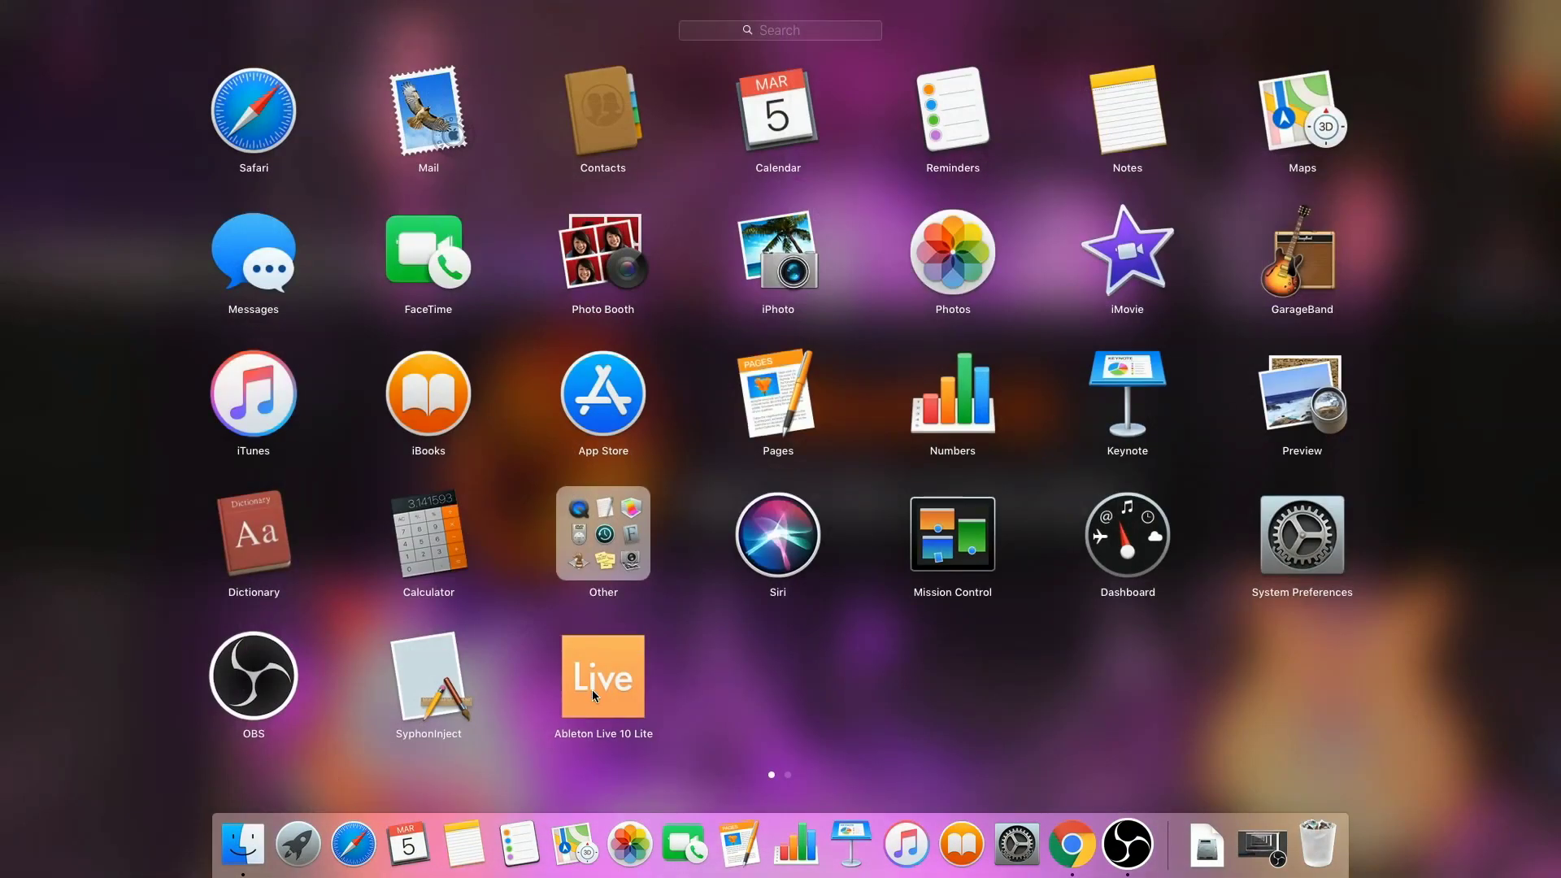
{"action": "left_click", "coordinate": [592, 689]}
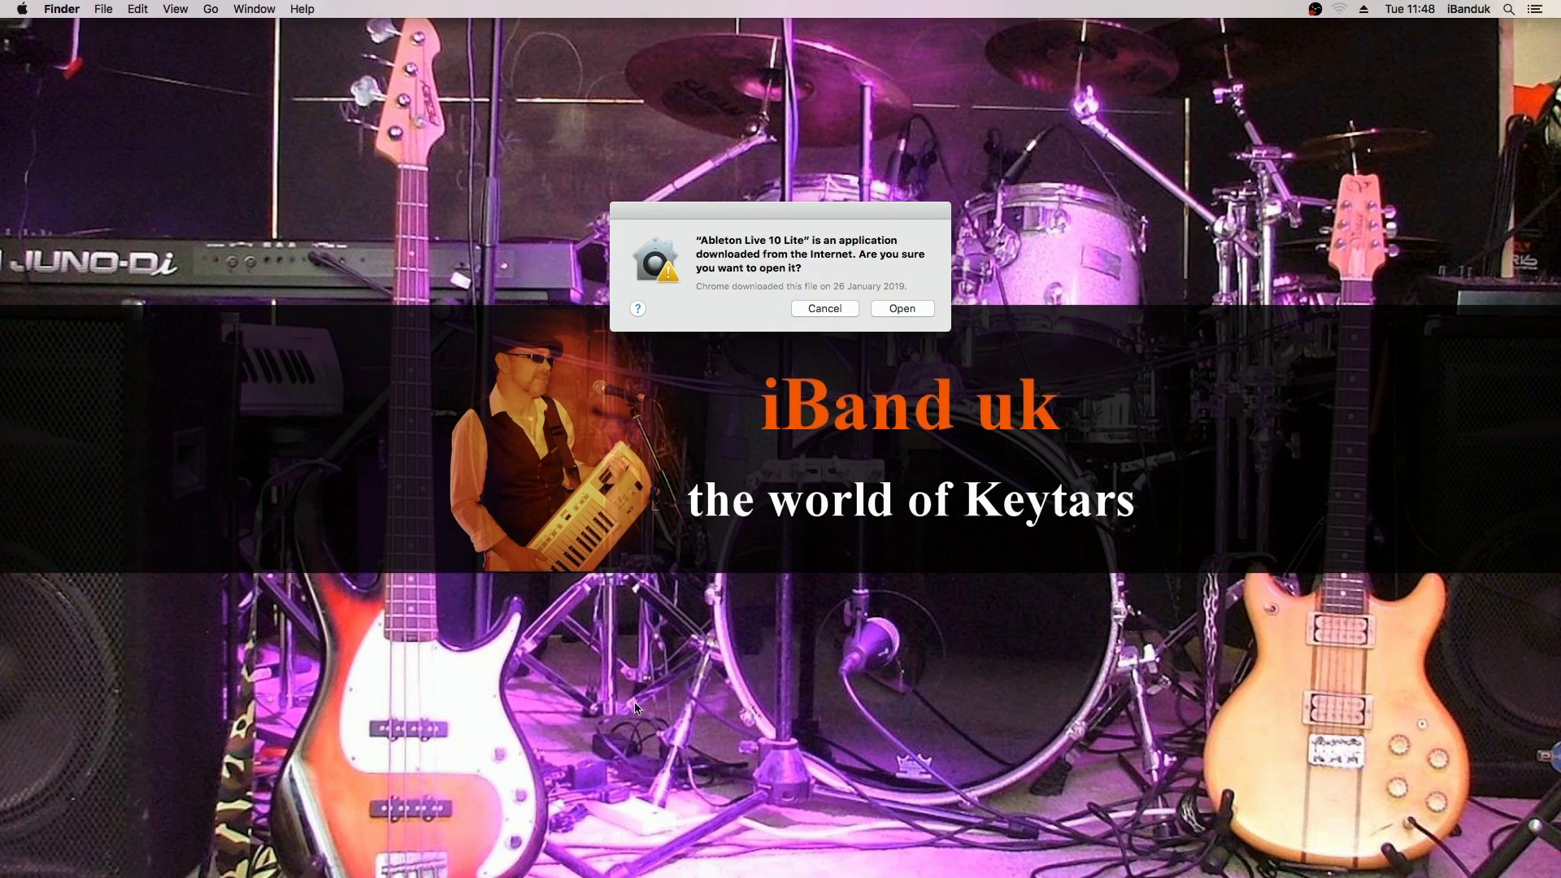
- Confirm opening the downloaded app and dismiss the 'Audio is disabled' alert
{"action": "left_click", "coordinate": [886, 309]}
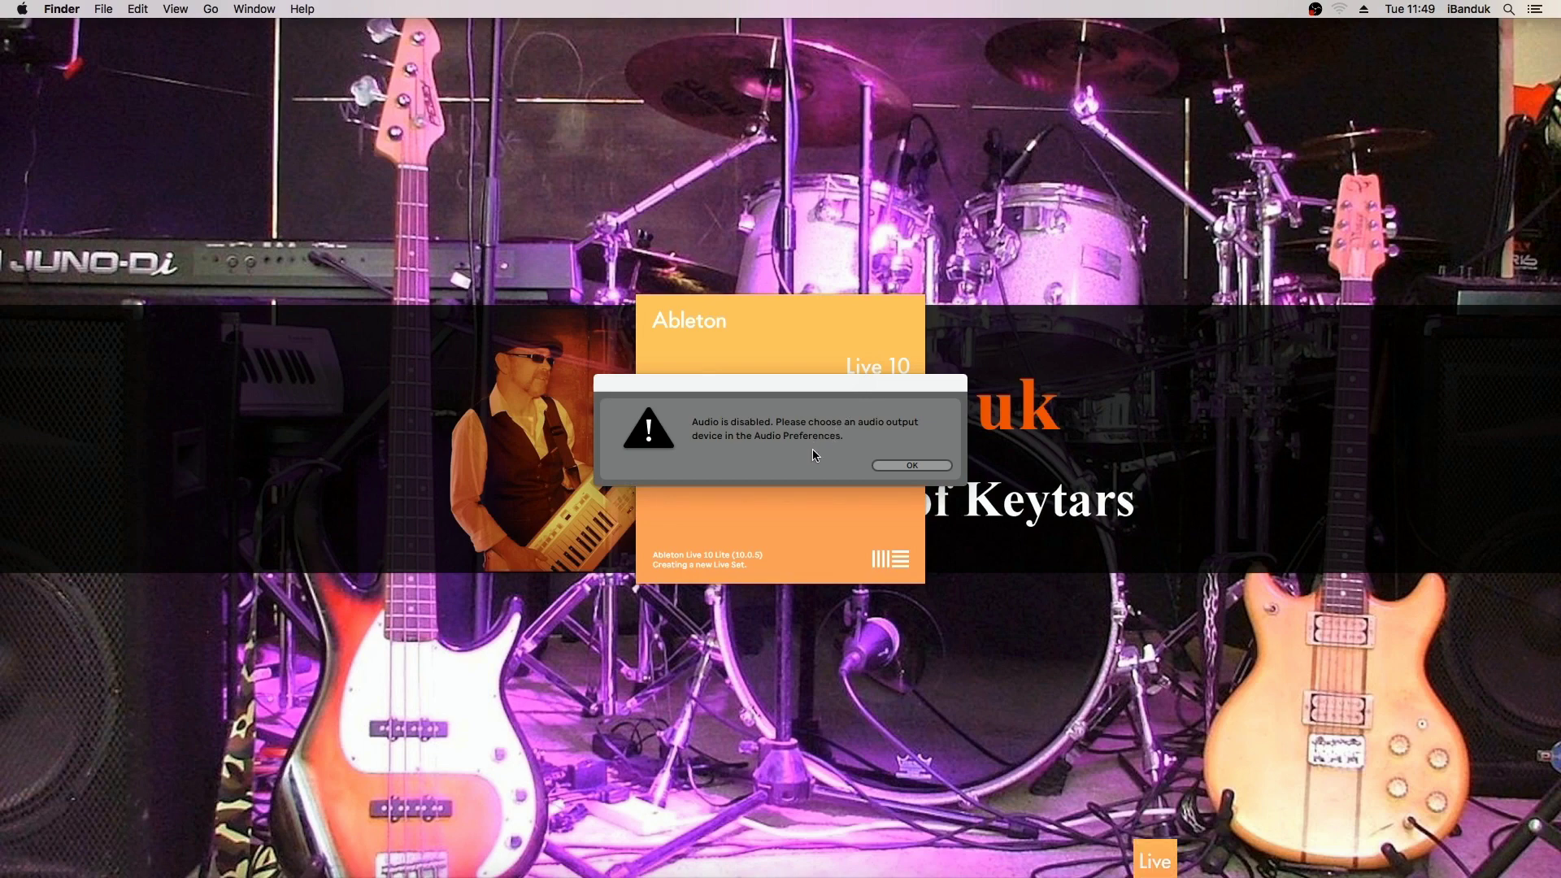
{"action": "left_click", "coordinate": [898, 470]}
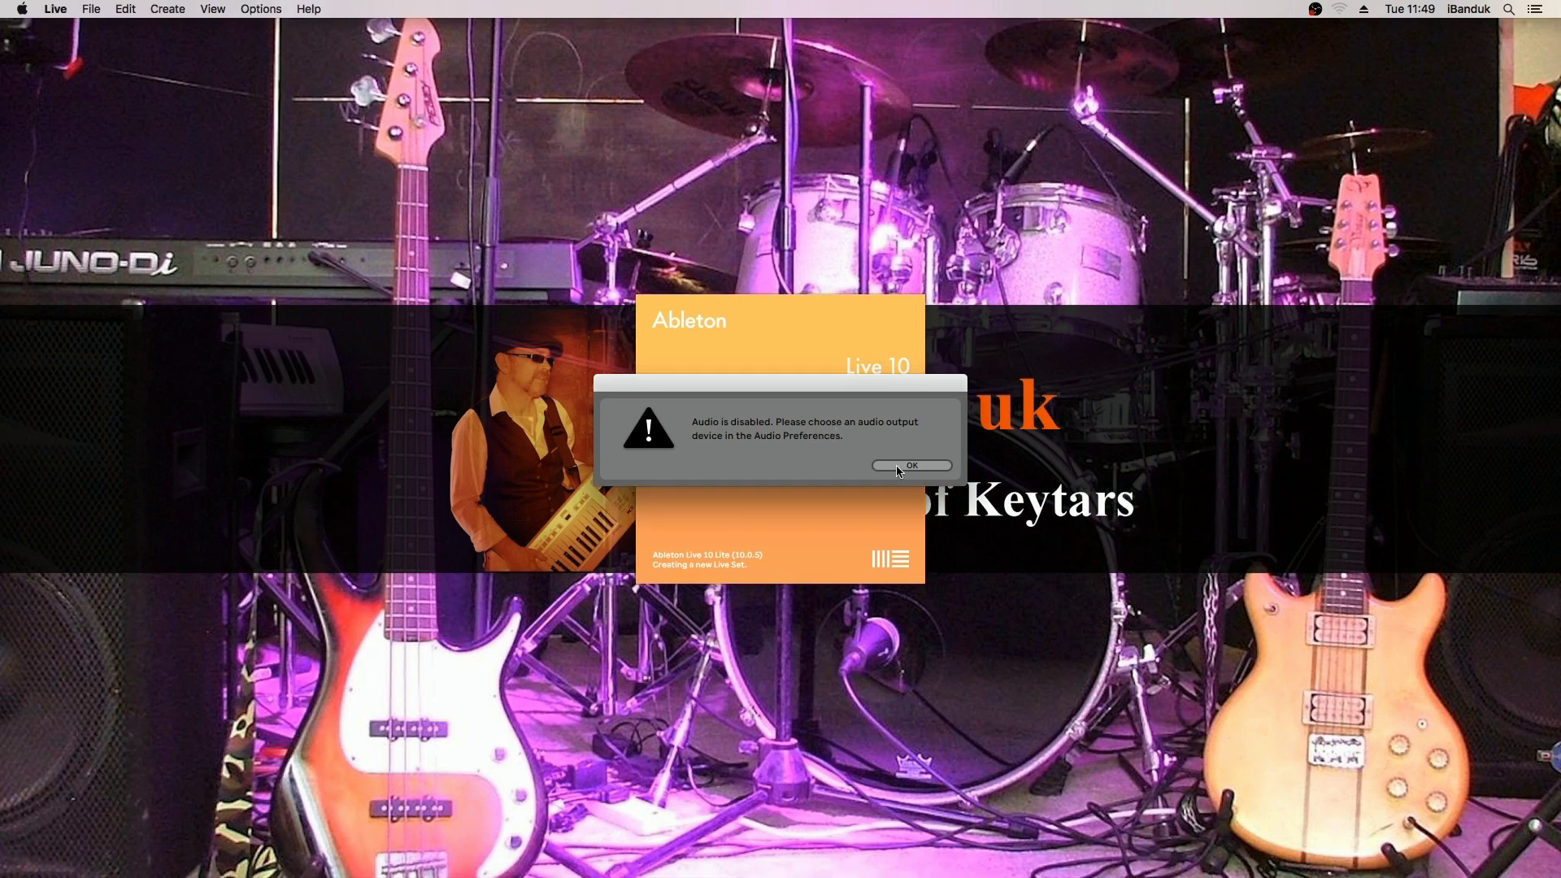
{"action": "left_click", "coordinate": [898, 469]}
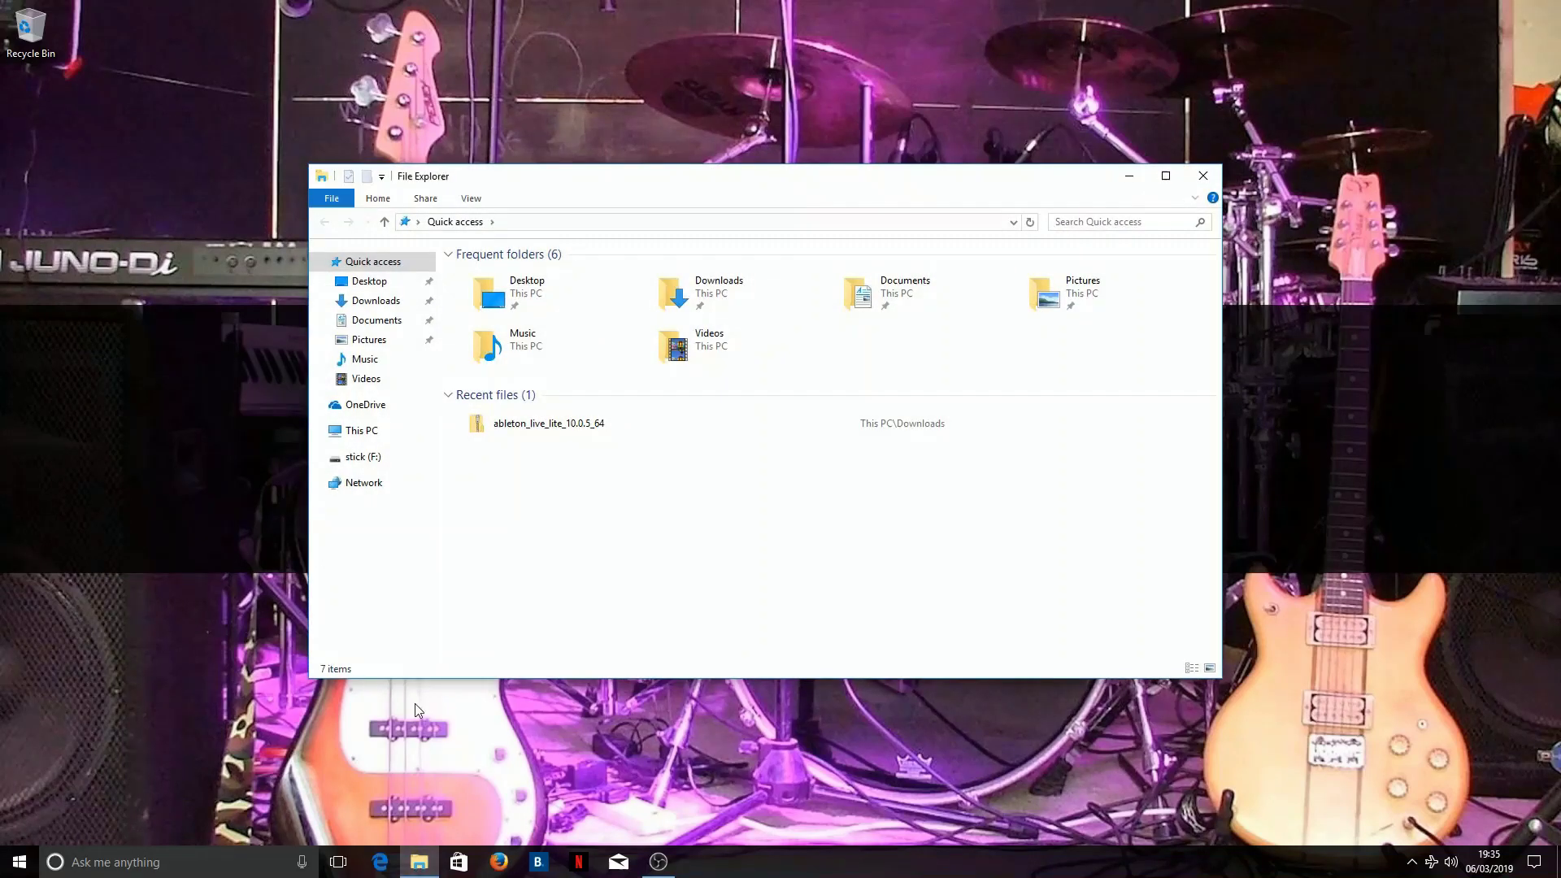
- Move the Ableton zip from Downloads onto the desktop and close Explorer
{"action": "left_click", "coordinate": [378, 303]}
{"action": "left_click_drag", "start_coordinate": [464, 277], "coordinate": [1285, 495]}
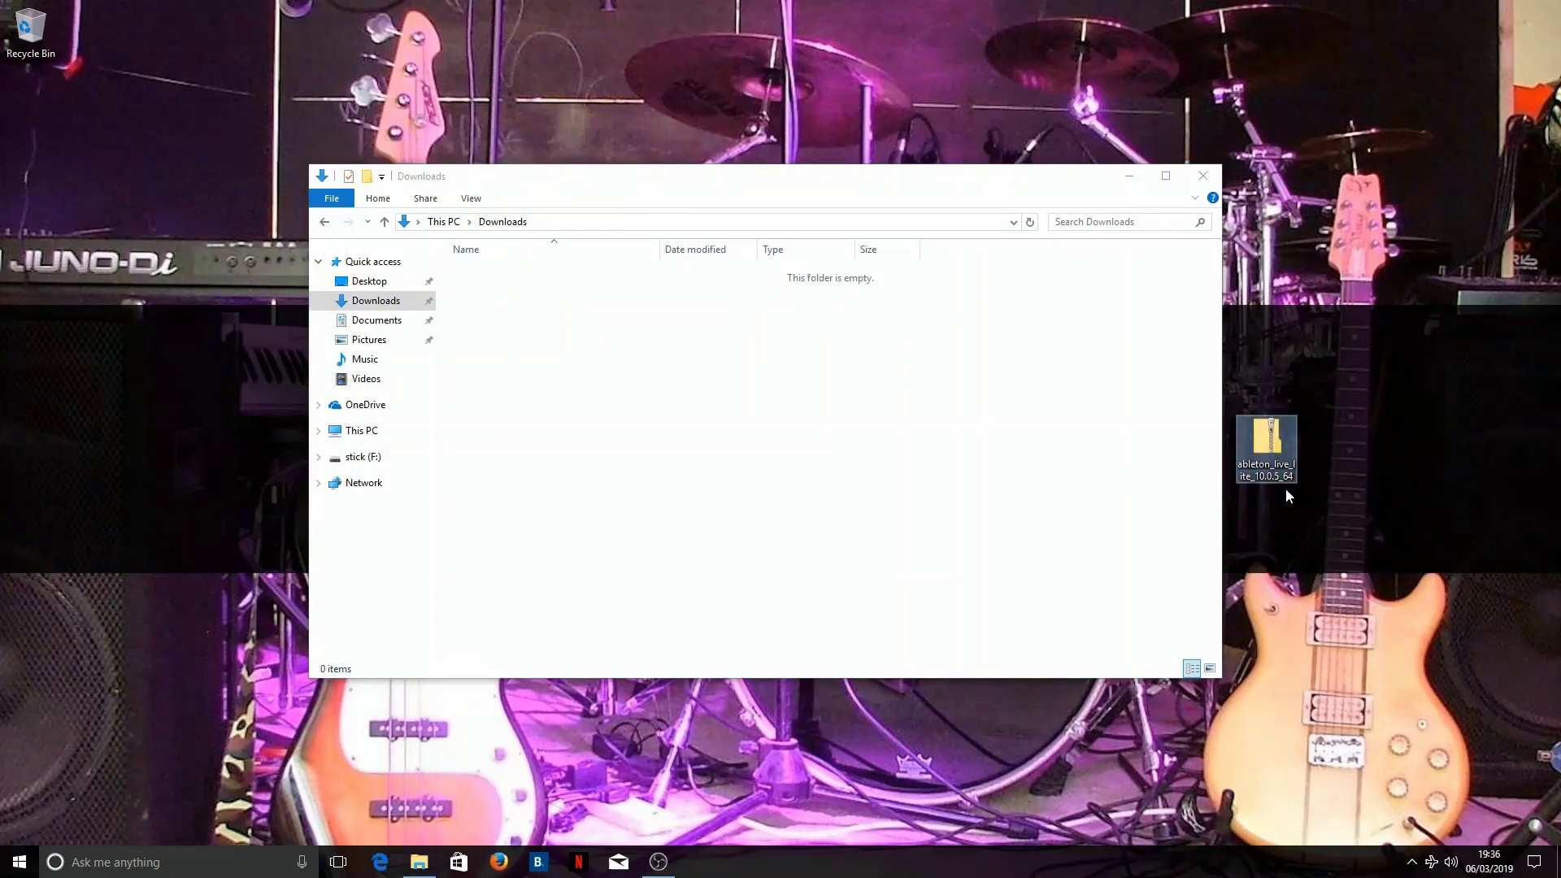
{"action": "left_click", "coordinate": [1203, 175]}
- Extract all files from the zip into a desktop folder and run Setup
{"action": "double_click", "coordinate": [1268, 439]}
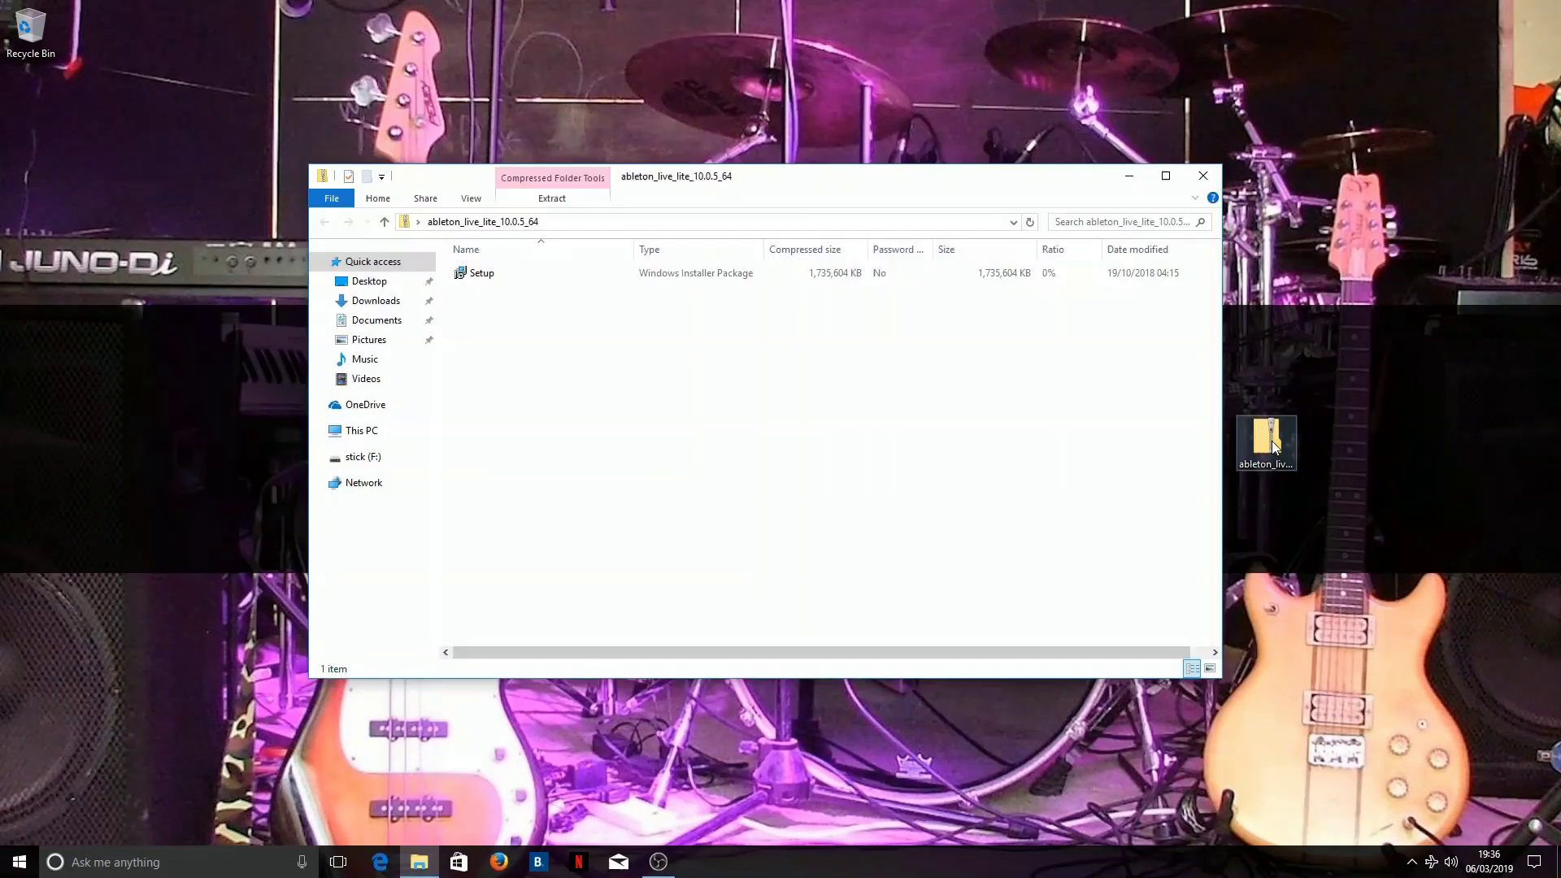
{"action": "left_click", "coordinate": [557, 199]}
{"action": "left_click", "coordinate": [564, 229]}
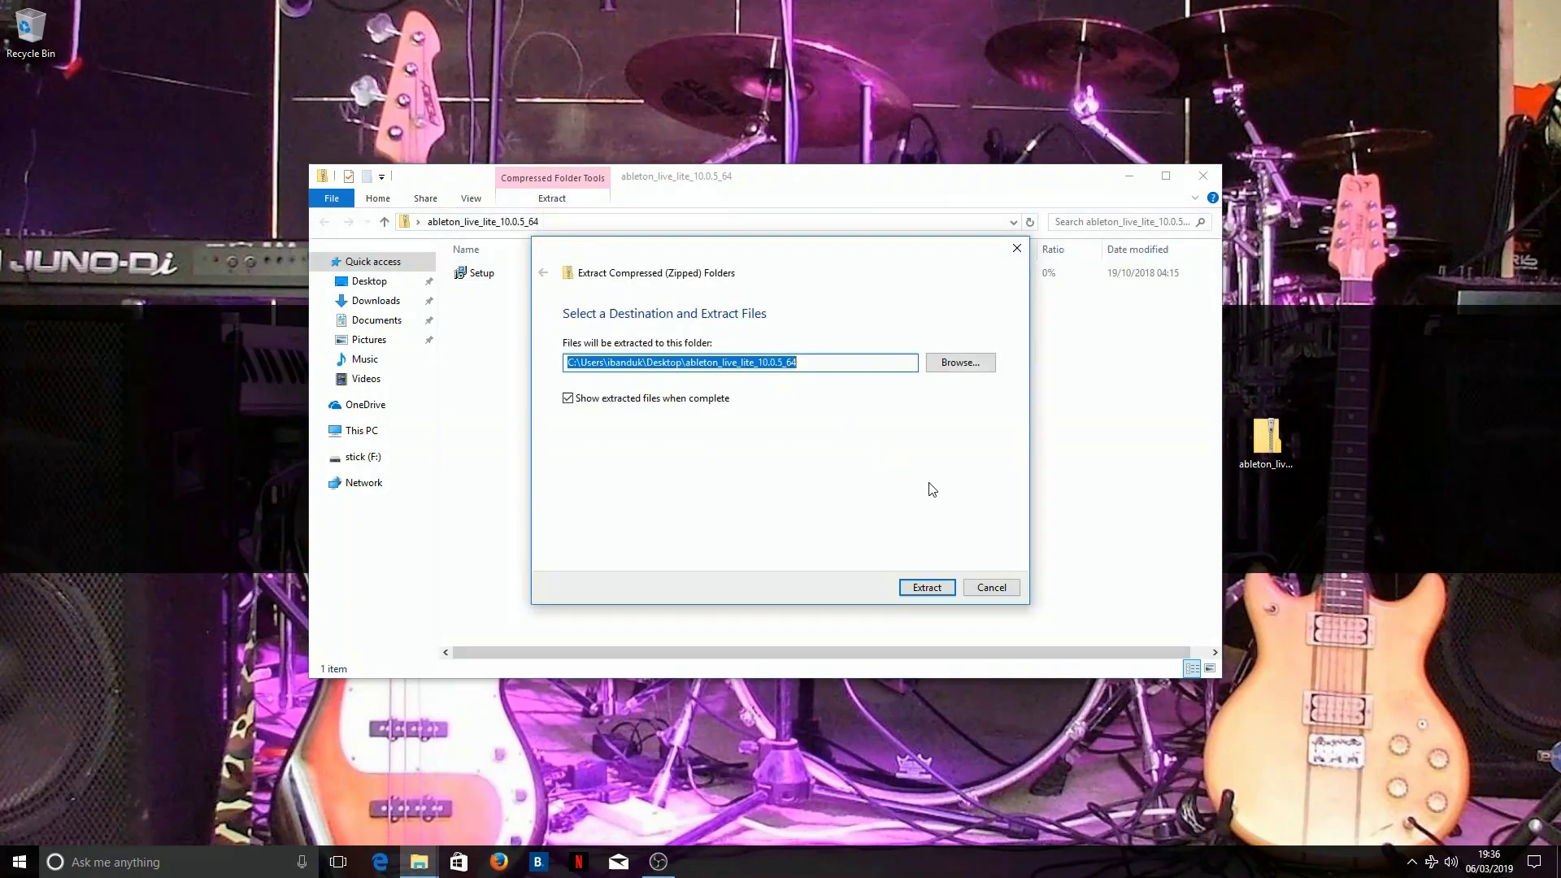
{"action": "left_click", "coordinate": [926, 587]}
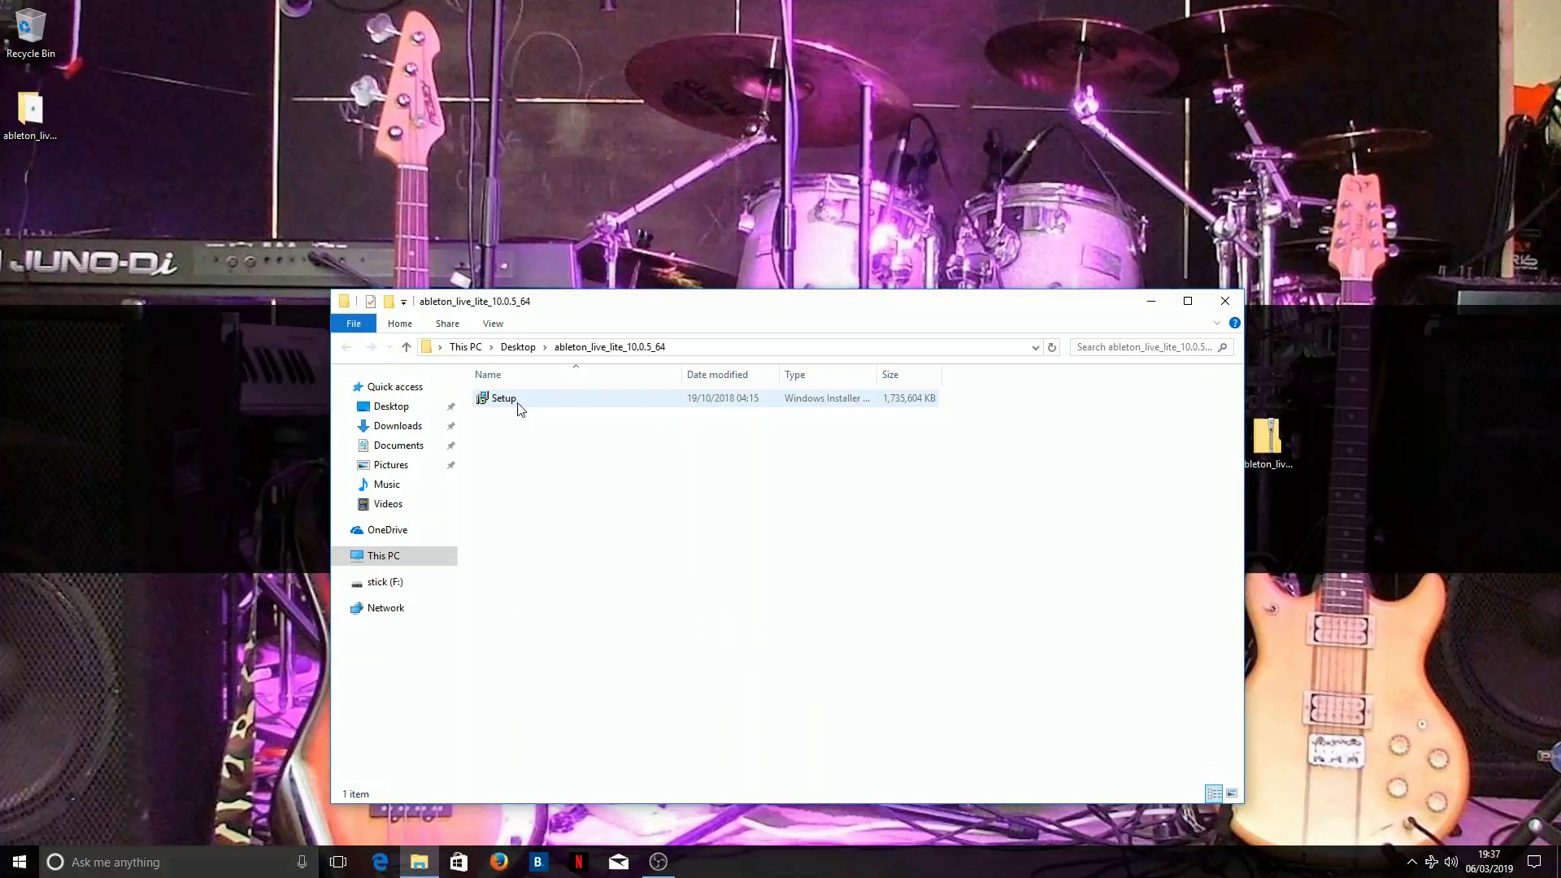
{"action": "double_click", "coordinate": [482, 398]}
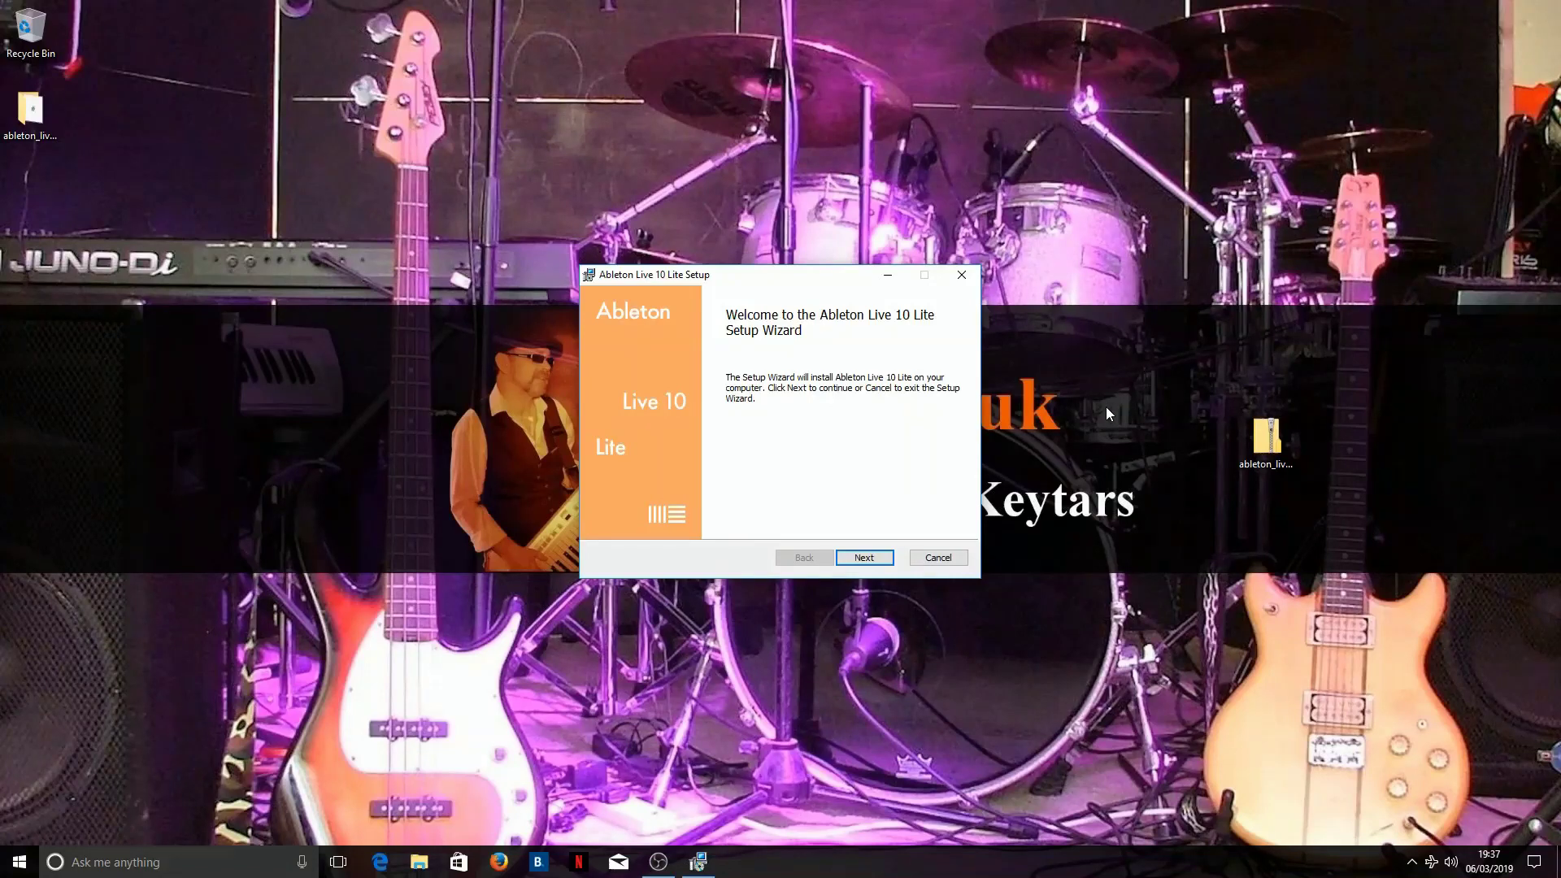
- Accept the licence, keep the default install folder, install Live 10 Lite and finish with launch enabled
{"action": "left_click", "coordinate": [865, 557]}
{"action": "left_click_drag", "start_coordinate": [950, 373], "coordinate": [950, 484]}
{"action": "left_click", "coordinate": [606, 518]}
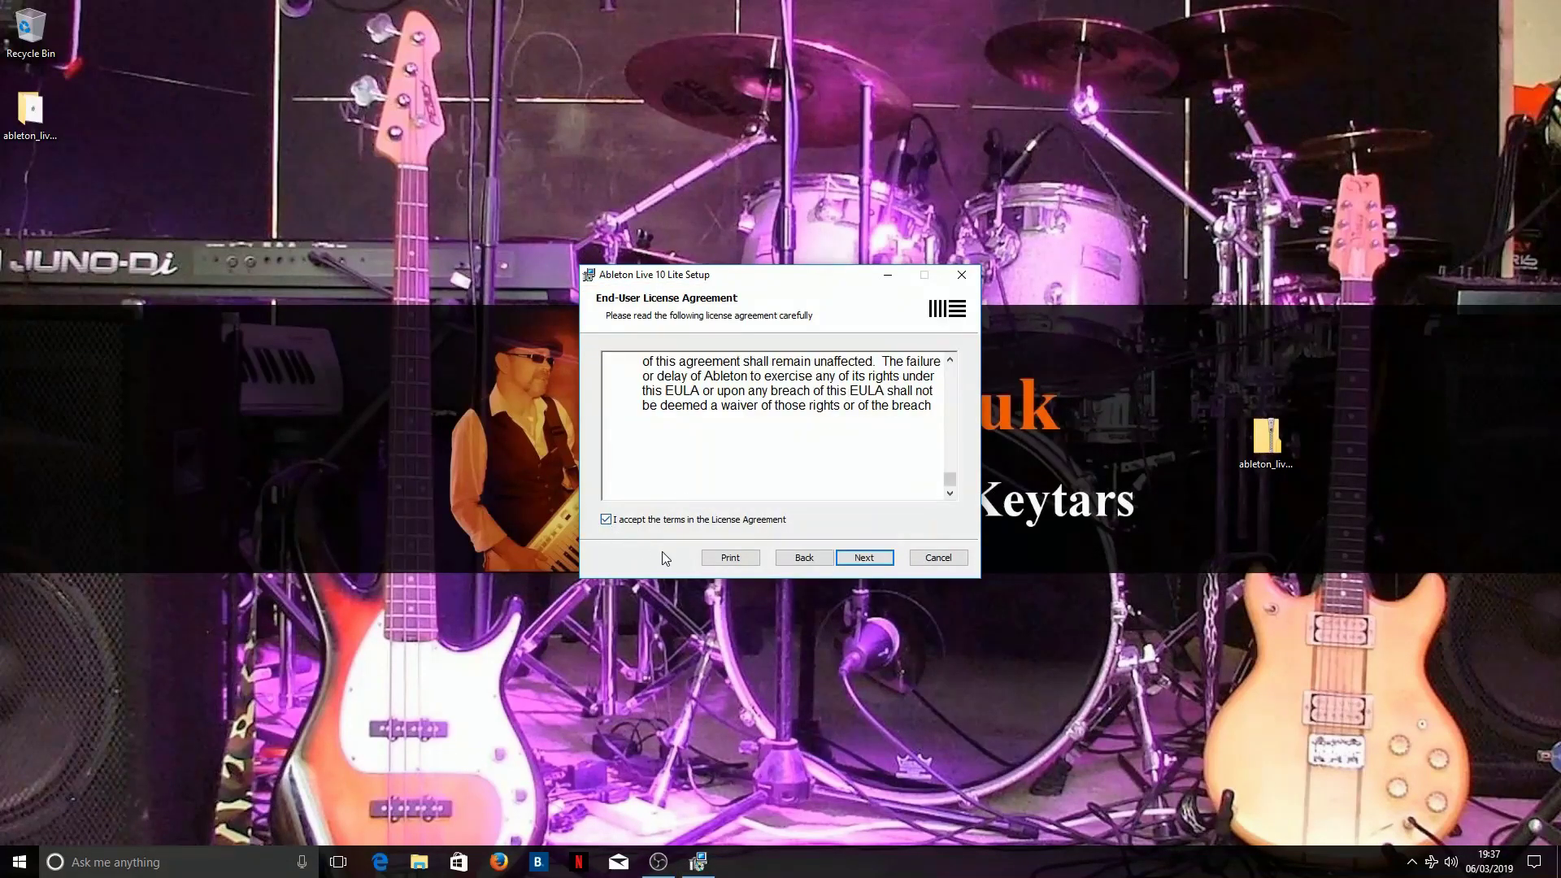
{"action": "left_click", "coordinate": [865, 557]}
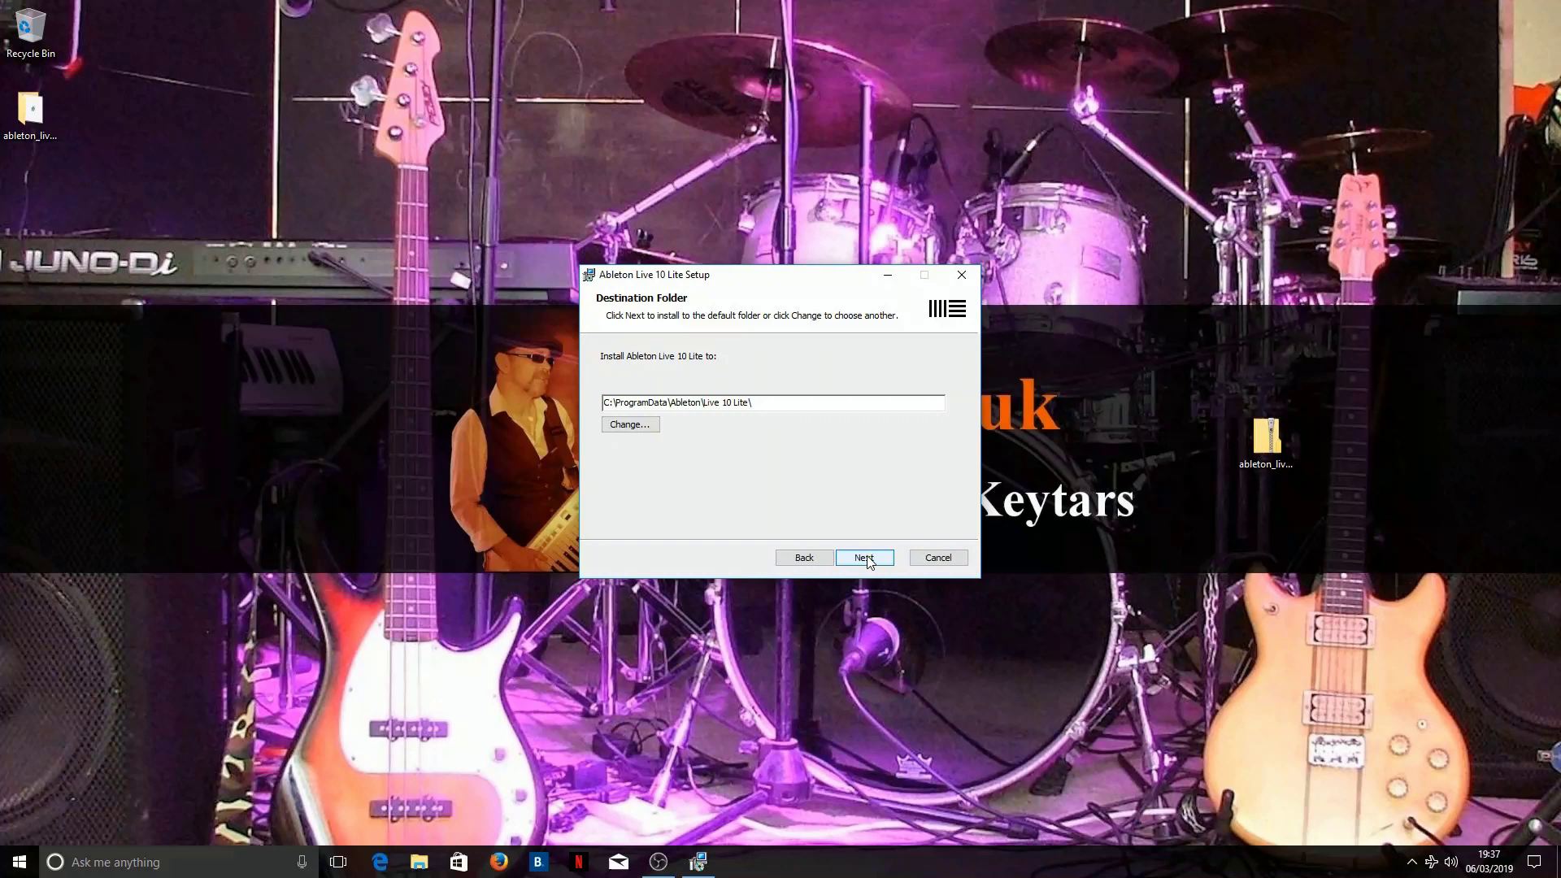
{"action": "left_click", "coordinate": [867, 558]}
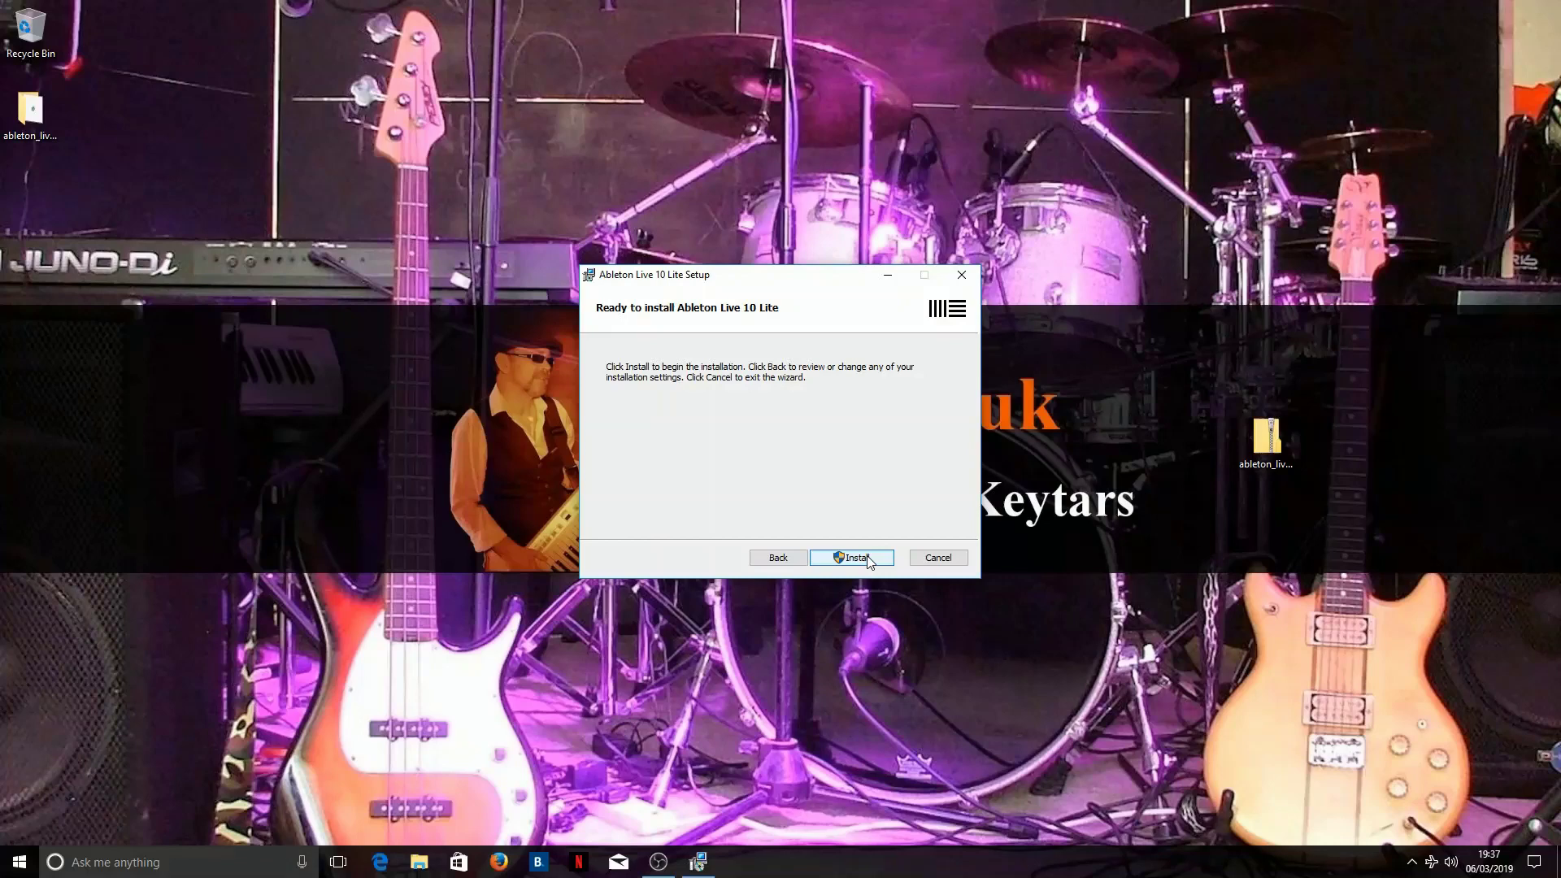
{"action": "left_click", "coordinate": [868, 559]}
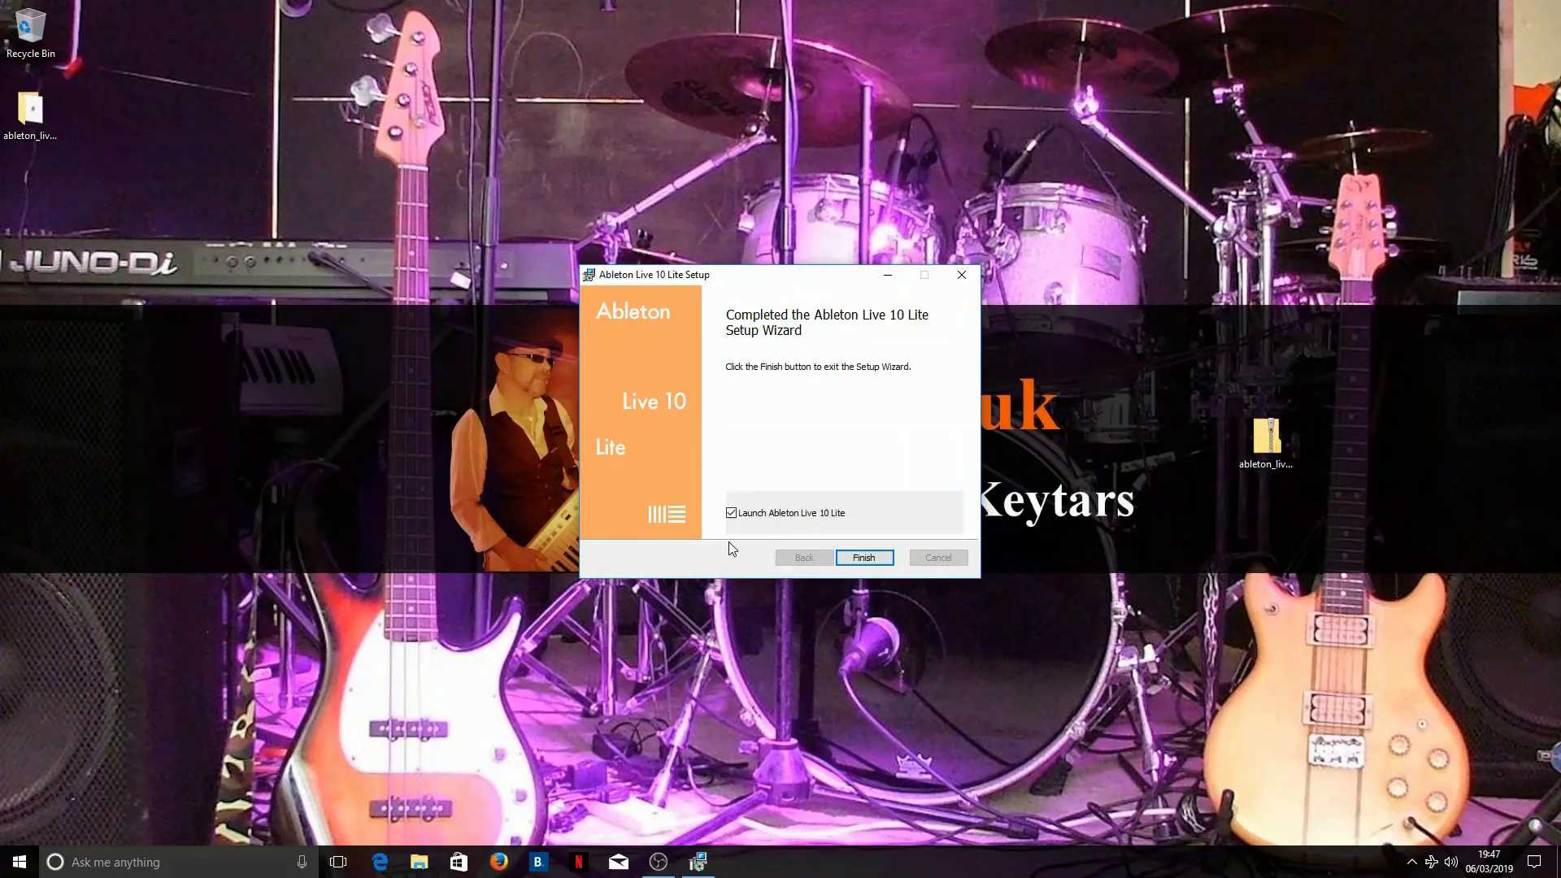
{"action": "left_click", "coordinate": [865, 557]}
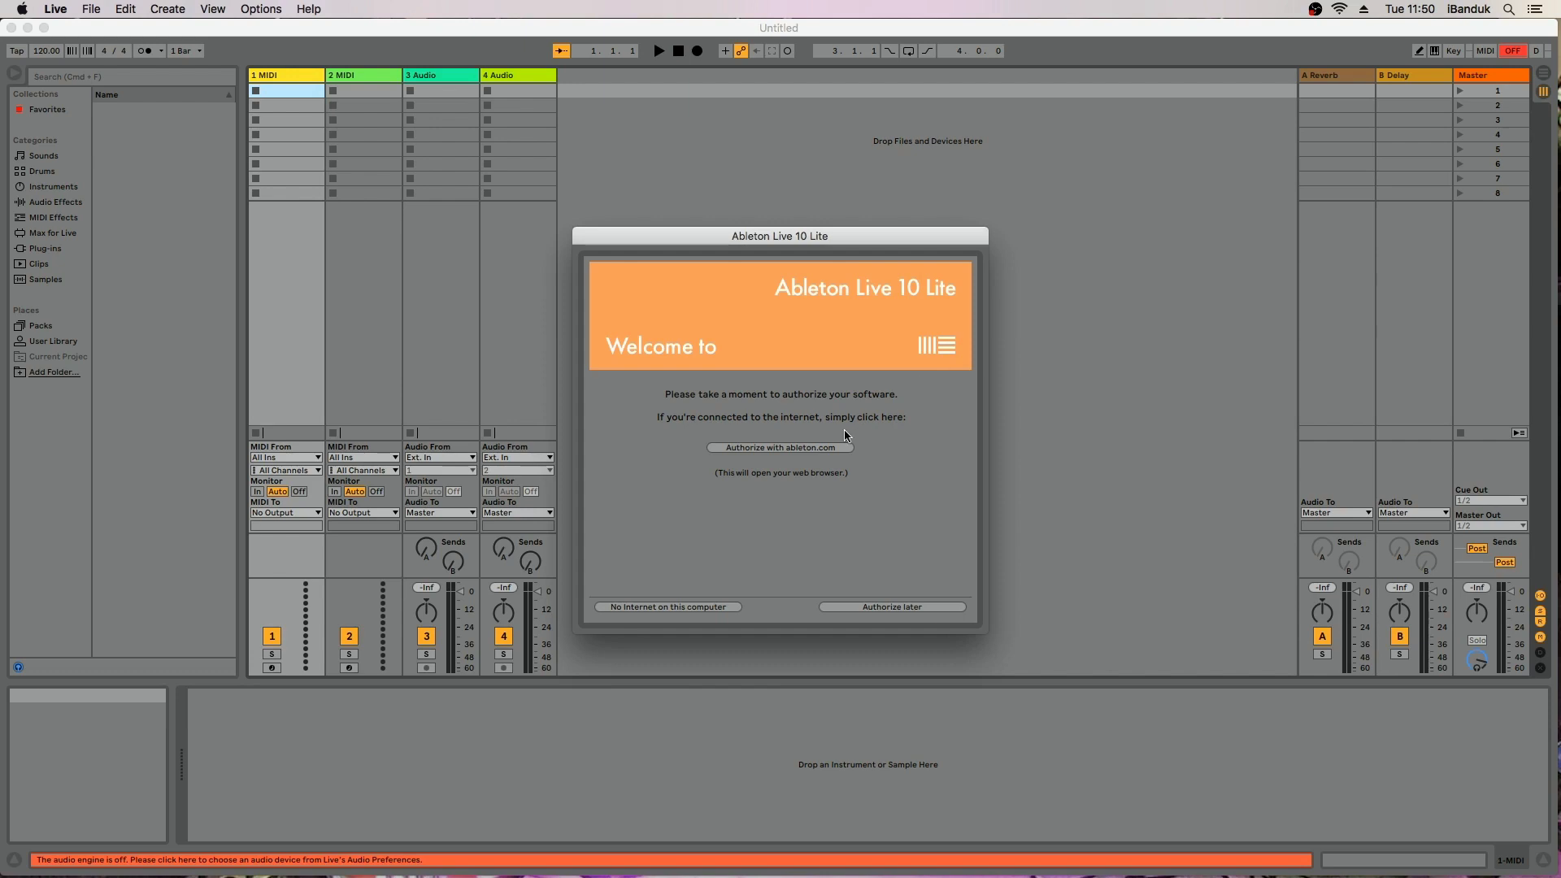
- Choose 'Authorize with ableton.com' in Live's Welcome dialog
{"action": "left_click", "coordinate": [827, 449]}
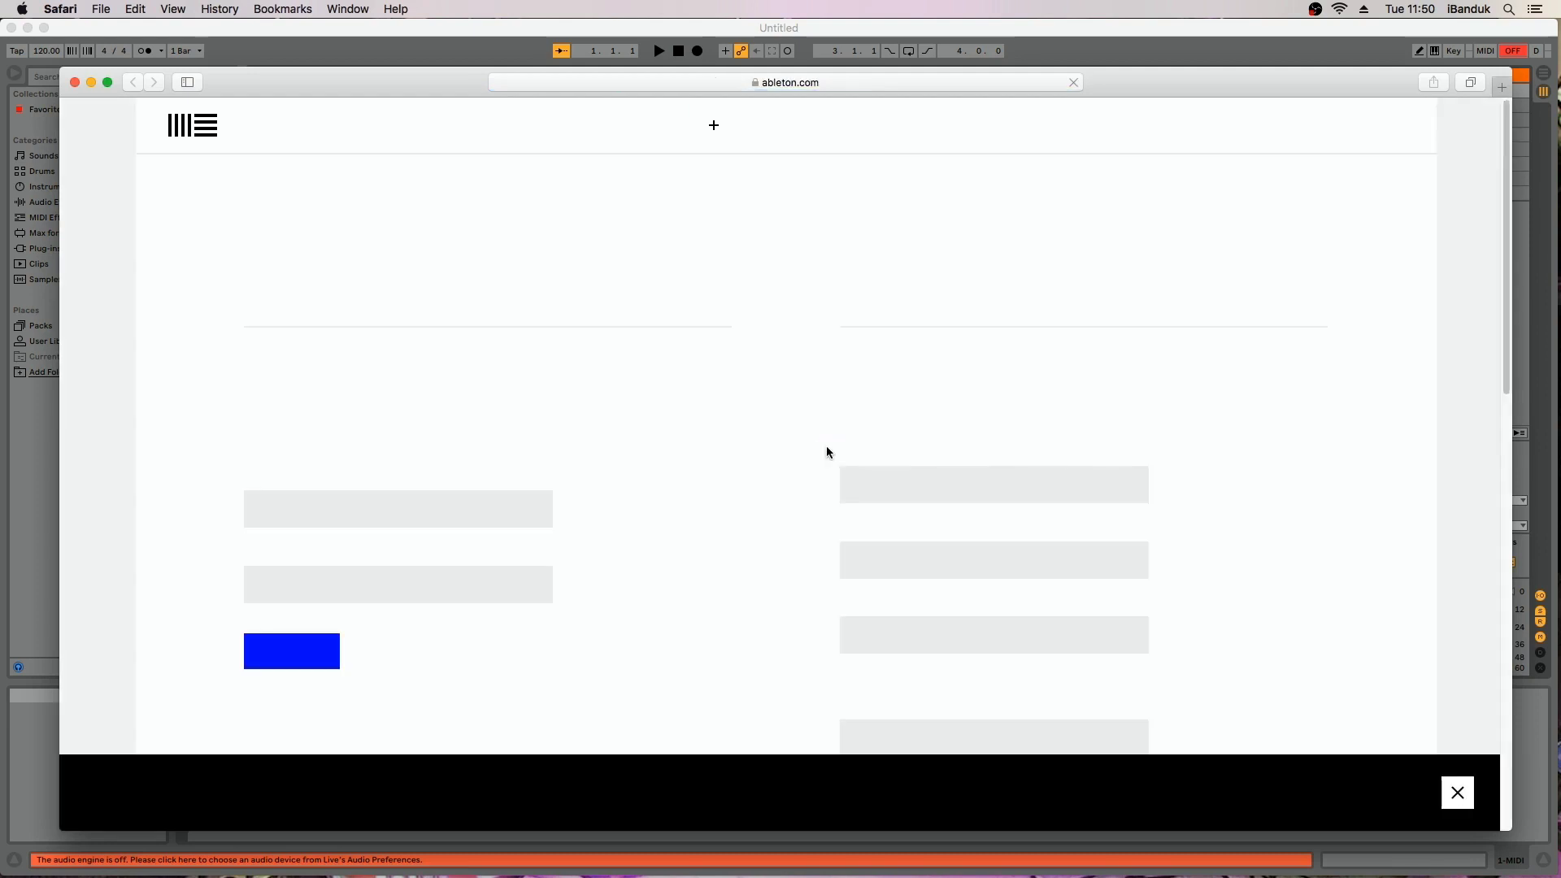
- Fill in the registration e-mail and paste the account password on the ableton.com Register form
{"action": "left_click", "coordinate": [935, 483]}
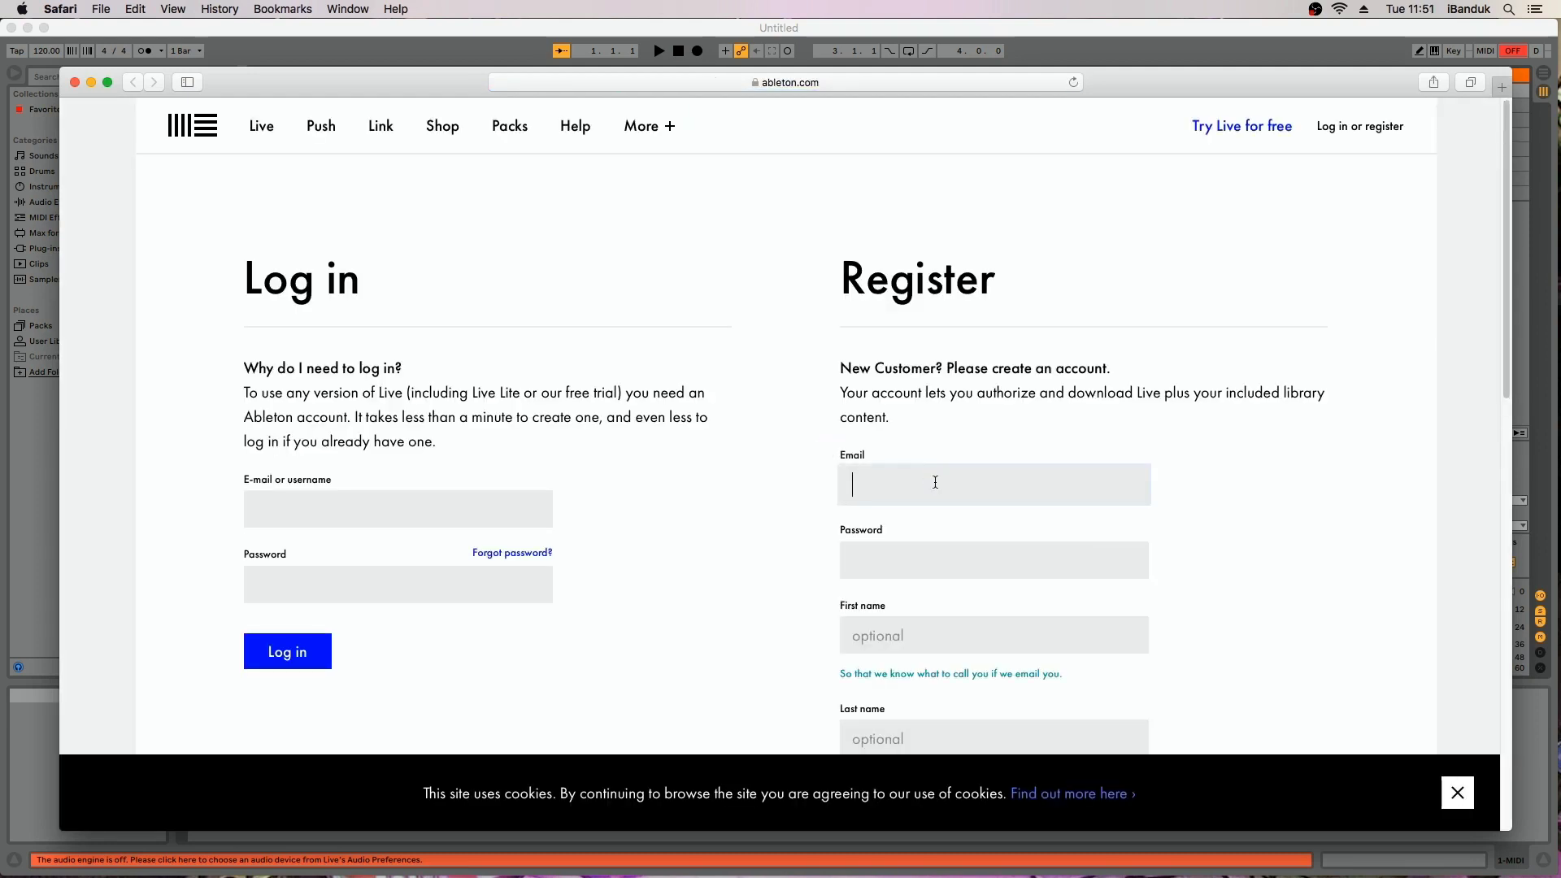
{"action": "type", "text": "you"}
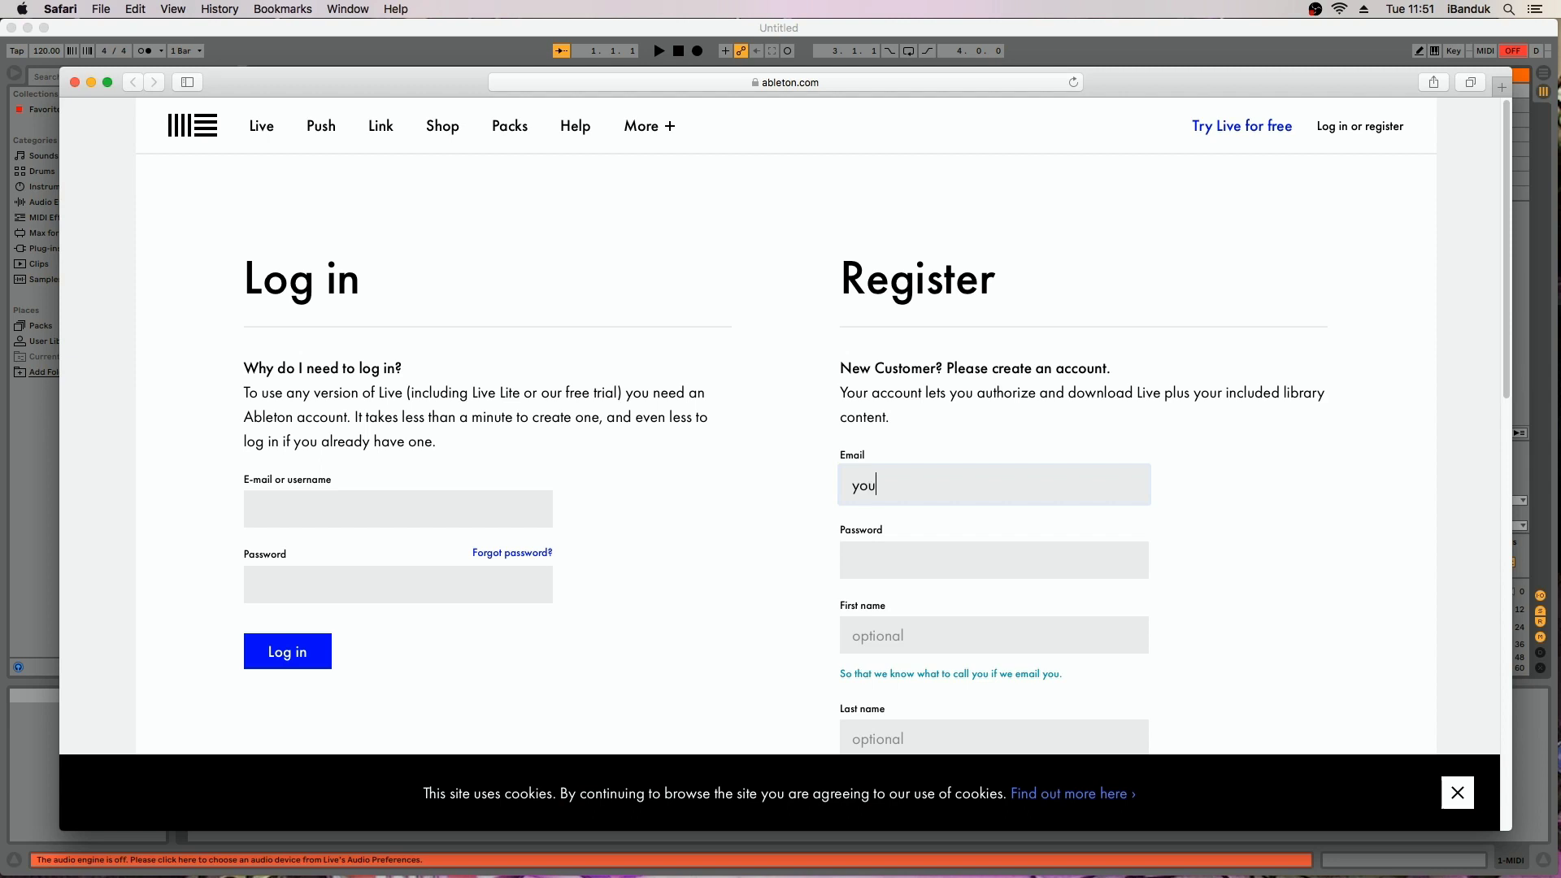
{"action": "type", "text": "r"}
{"action": "type", "text": "mail address"}
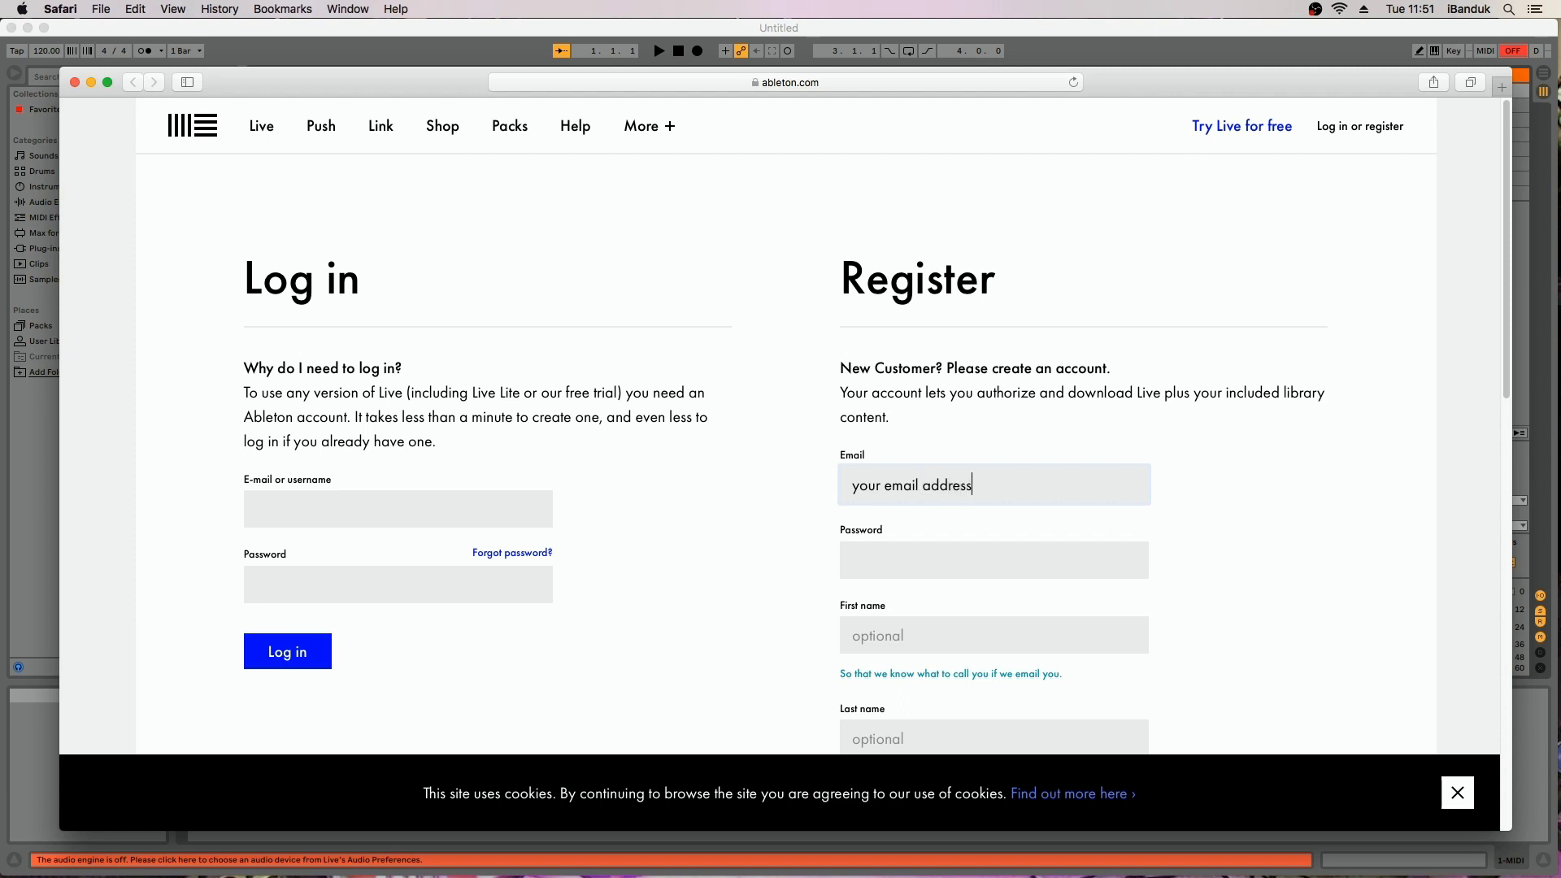
{"action": "left_click", "coordinate": [948, 552]}
{"action": "key", "text": "super+v"}
{"action": "left_click_drag", "start_coordinate": [1505, 384], "coordinate": [1484, 504]}
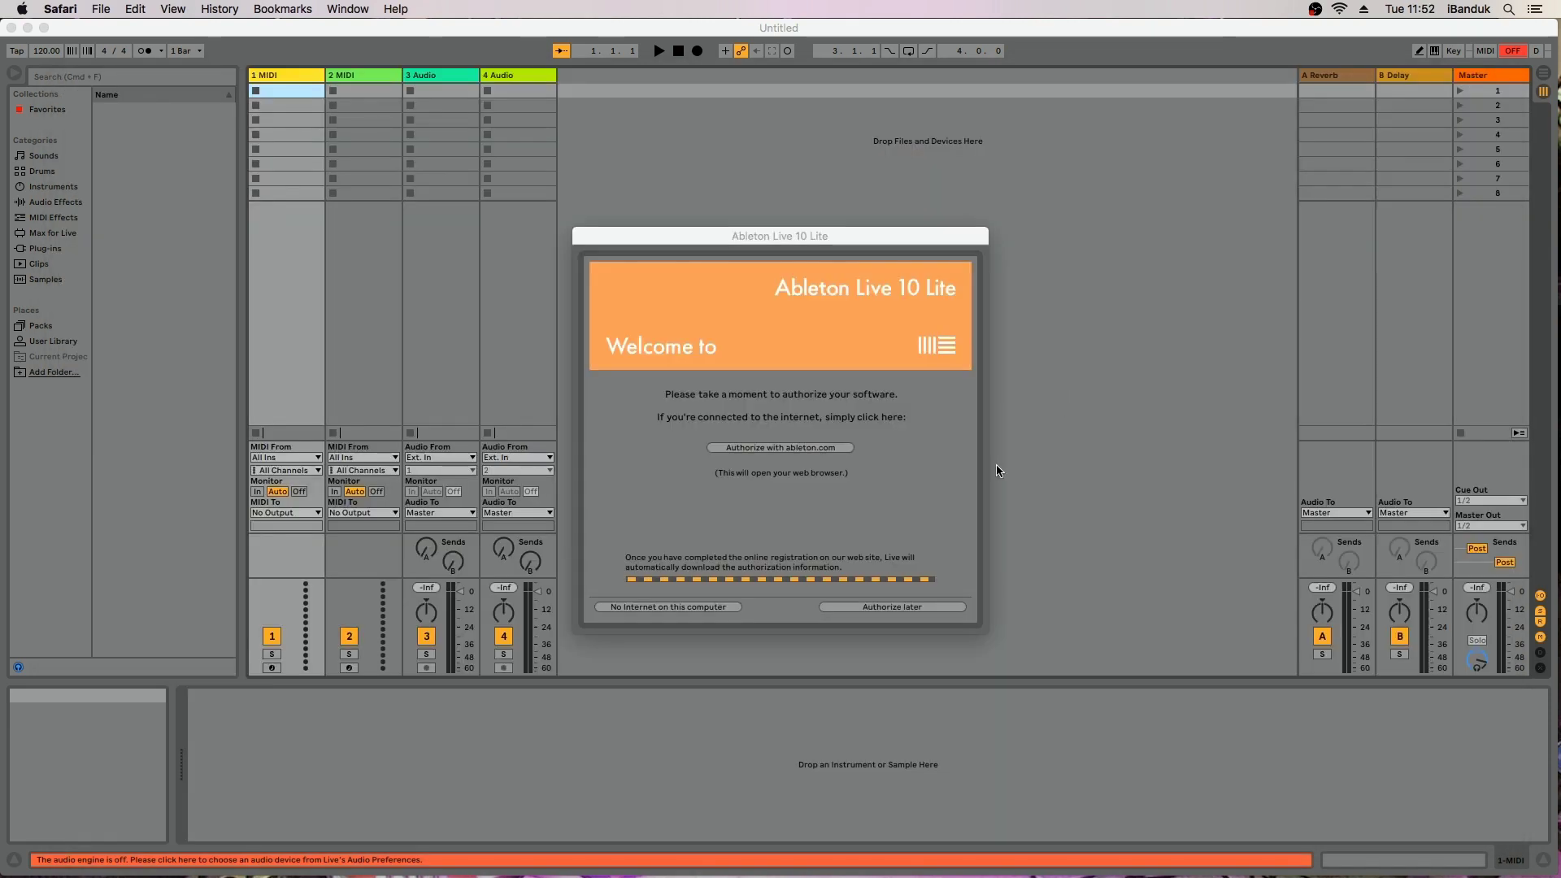
- Choose 'Authorize later' in Live's Welcome dialog to reach the empty Untitled set
{"action": "left_click", "coordinate": [910, 607]}
{"action": "left_click", "coordinate": [911, 606]}
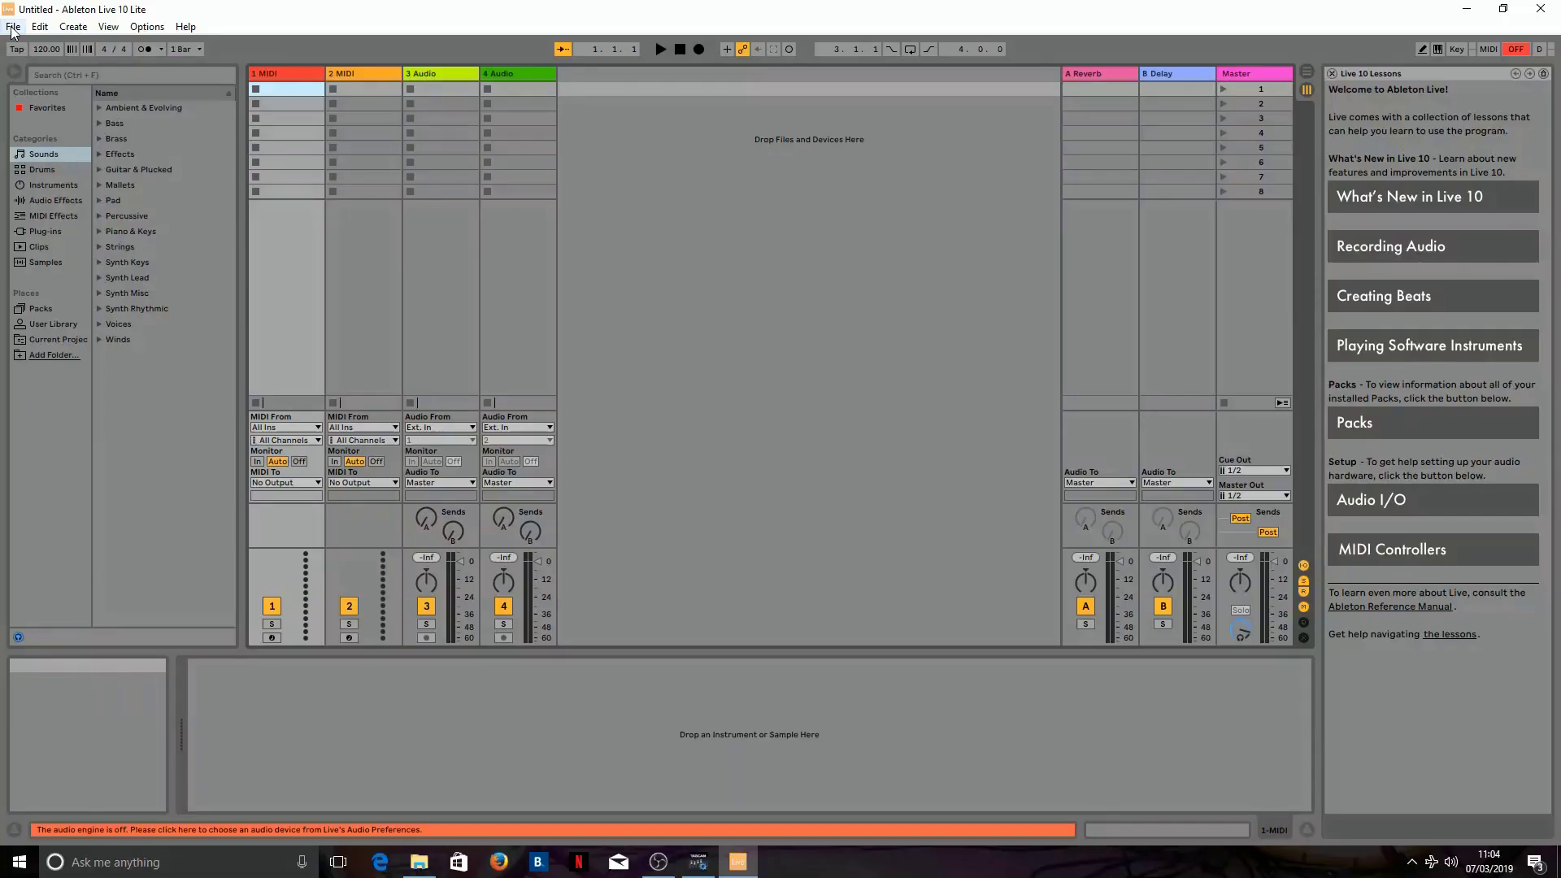
{"action": "left_click", "coordinate": [13, 28]}
{"action": "mouse_move", "coordinate": [136, 28]}
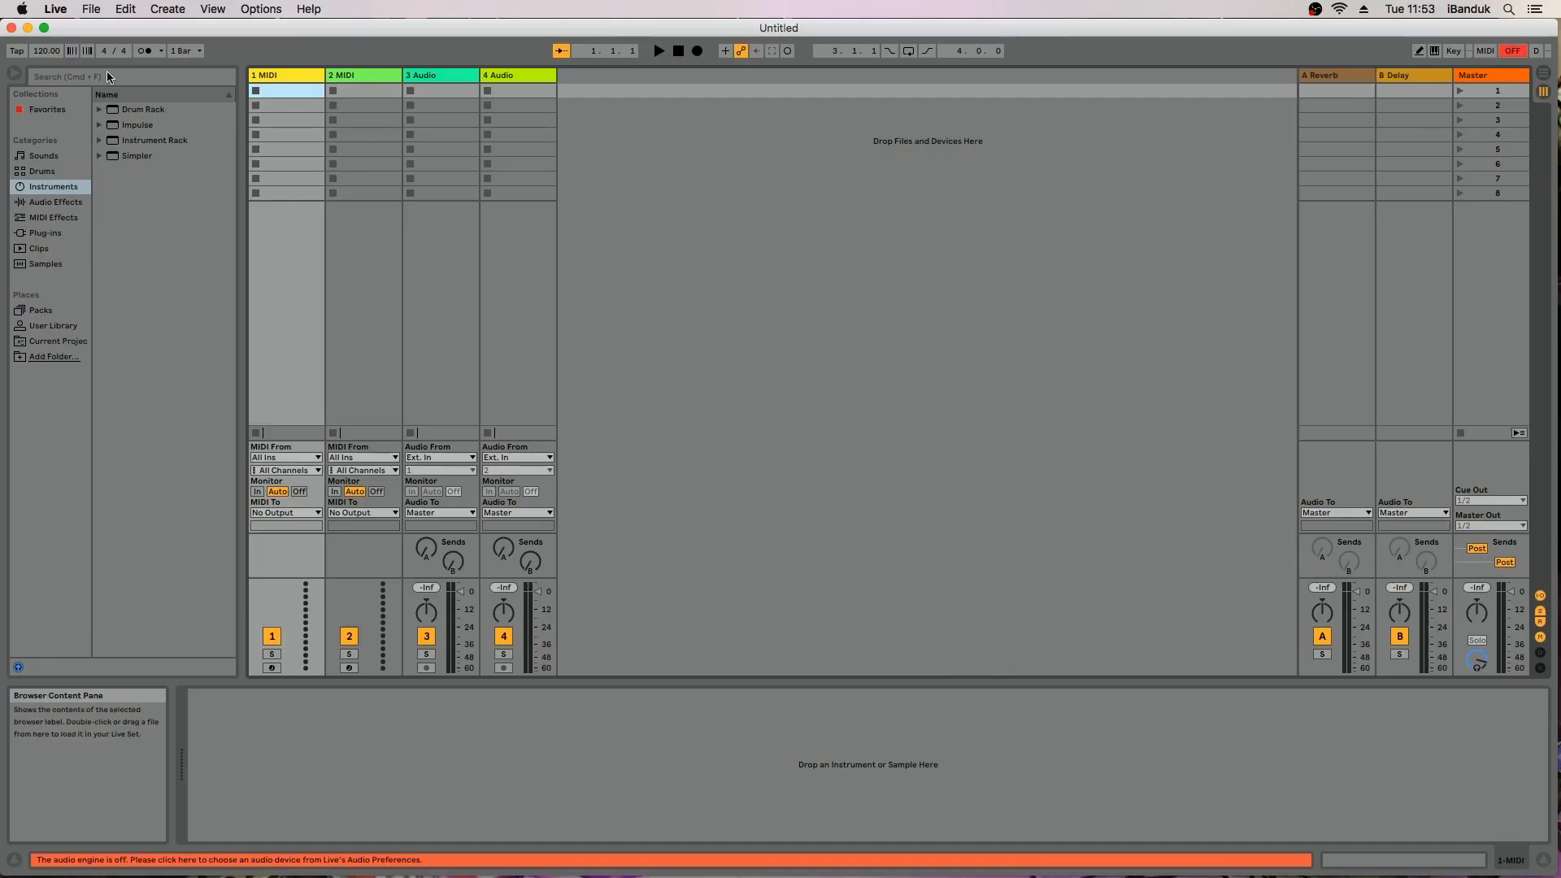
- In Live Preferences, Audio section, set Audio Output Device to Built-in Output
{"action": "left_click", "coordinate": [55, 9]}
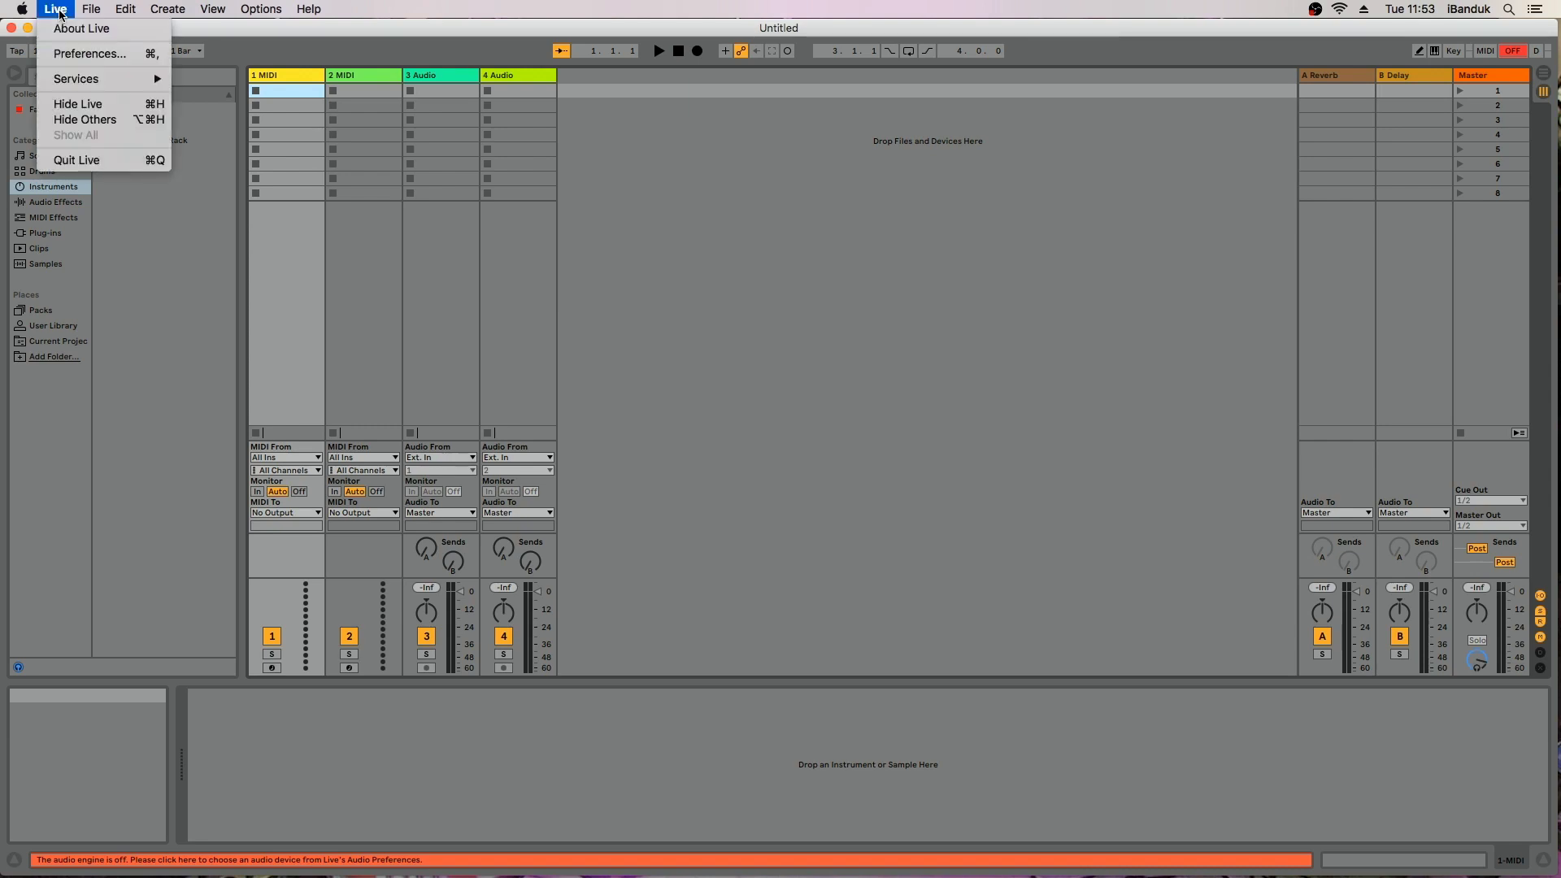
{"action": "left_click", "coordinate": [66, 55]}
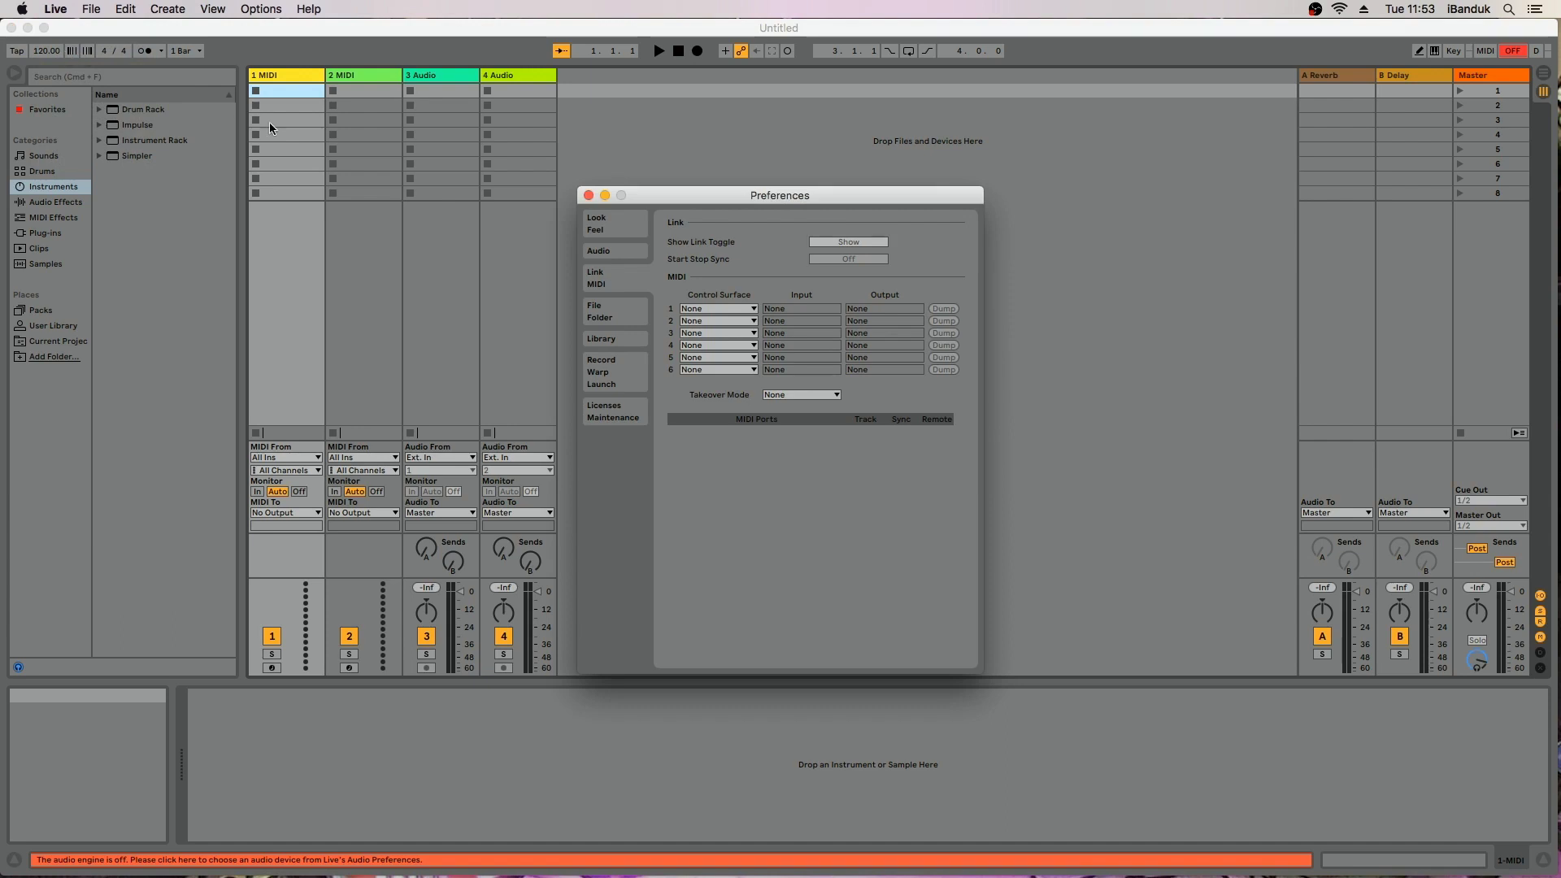
{"action": "left_click", "coordinate": [615, 251]}
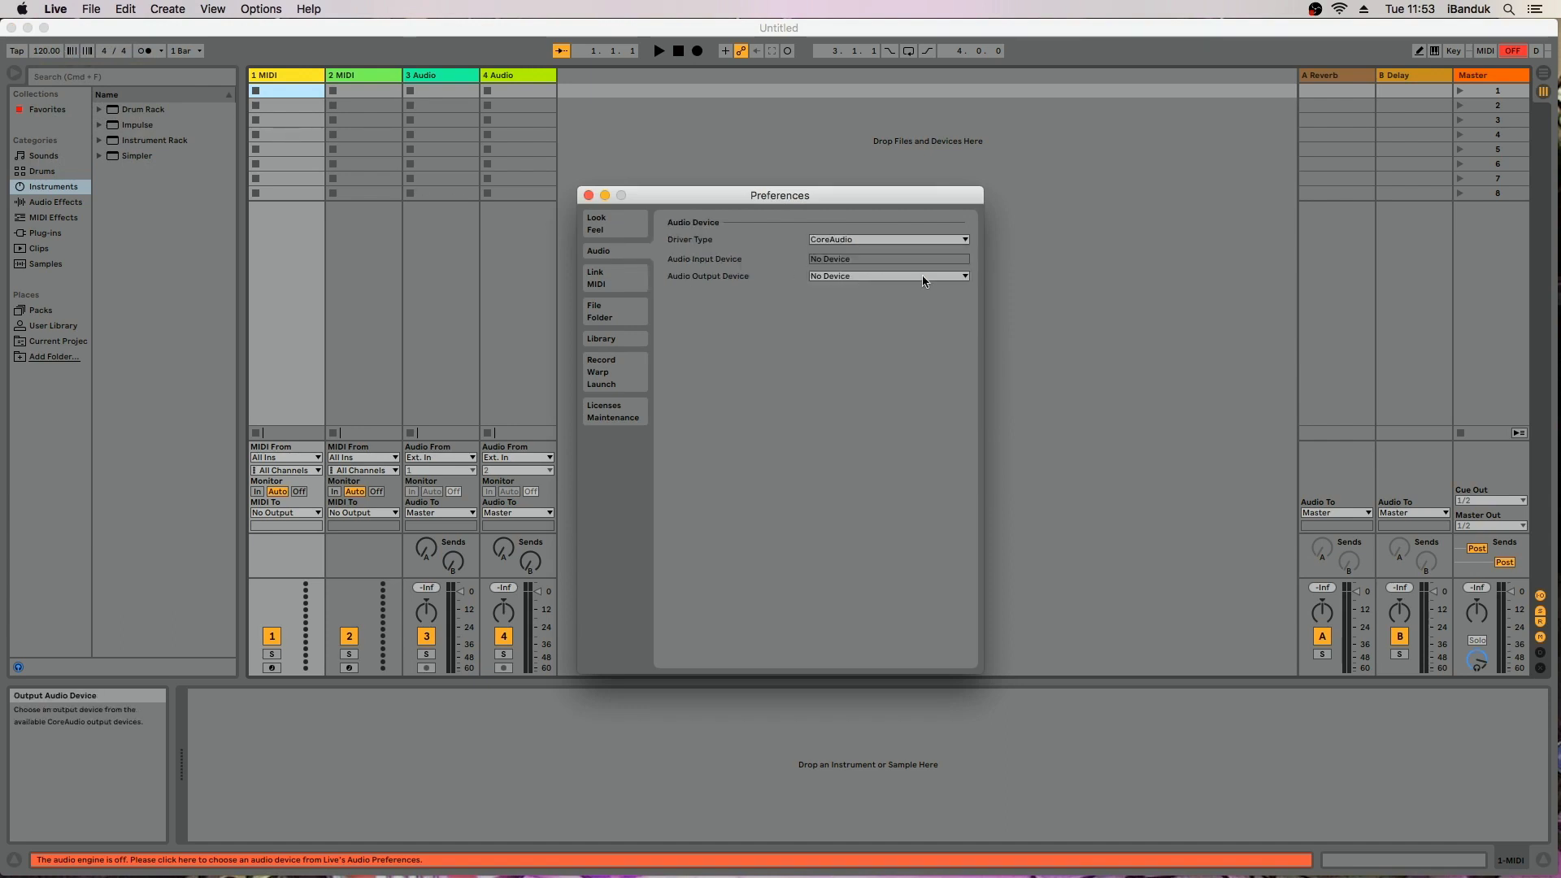
{"action": "left_click", "coordinate": [965, 280]}
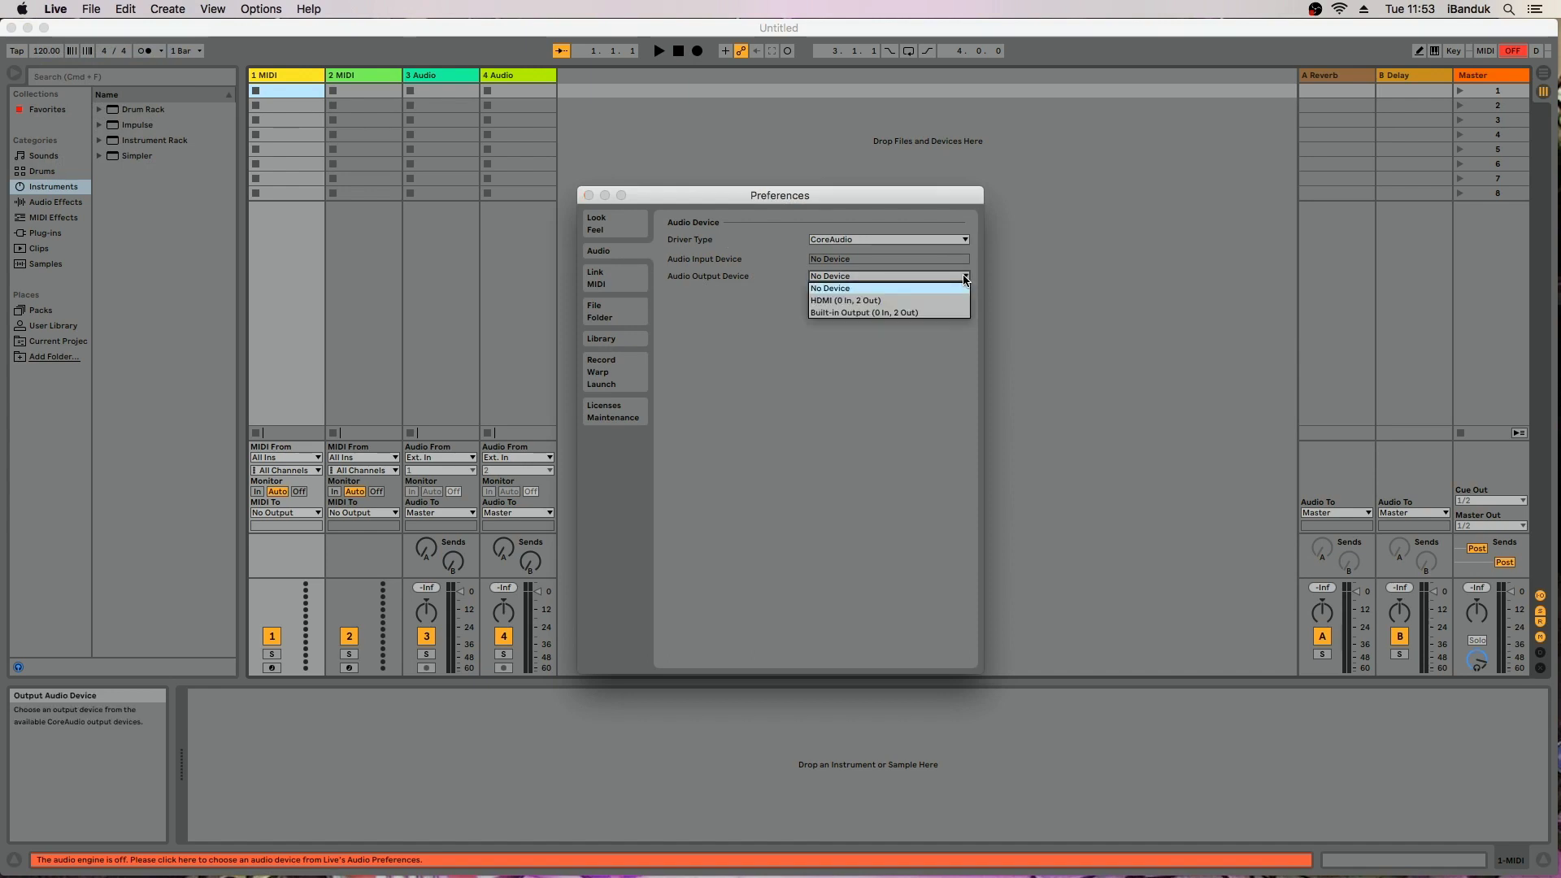
{"action": "left_click", "coordinate": [935, 312]}
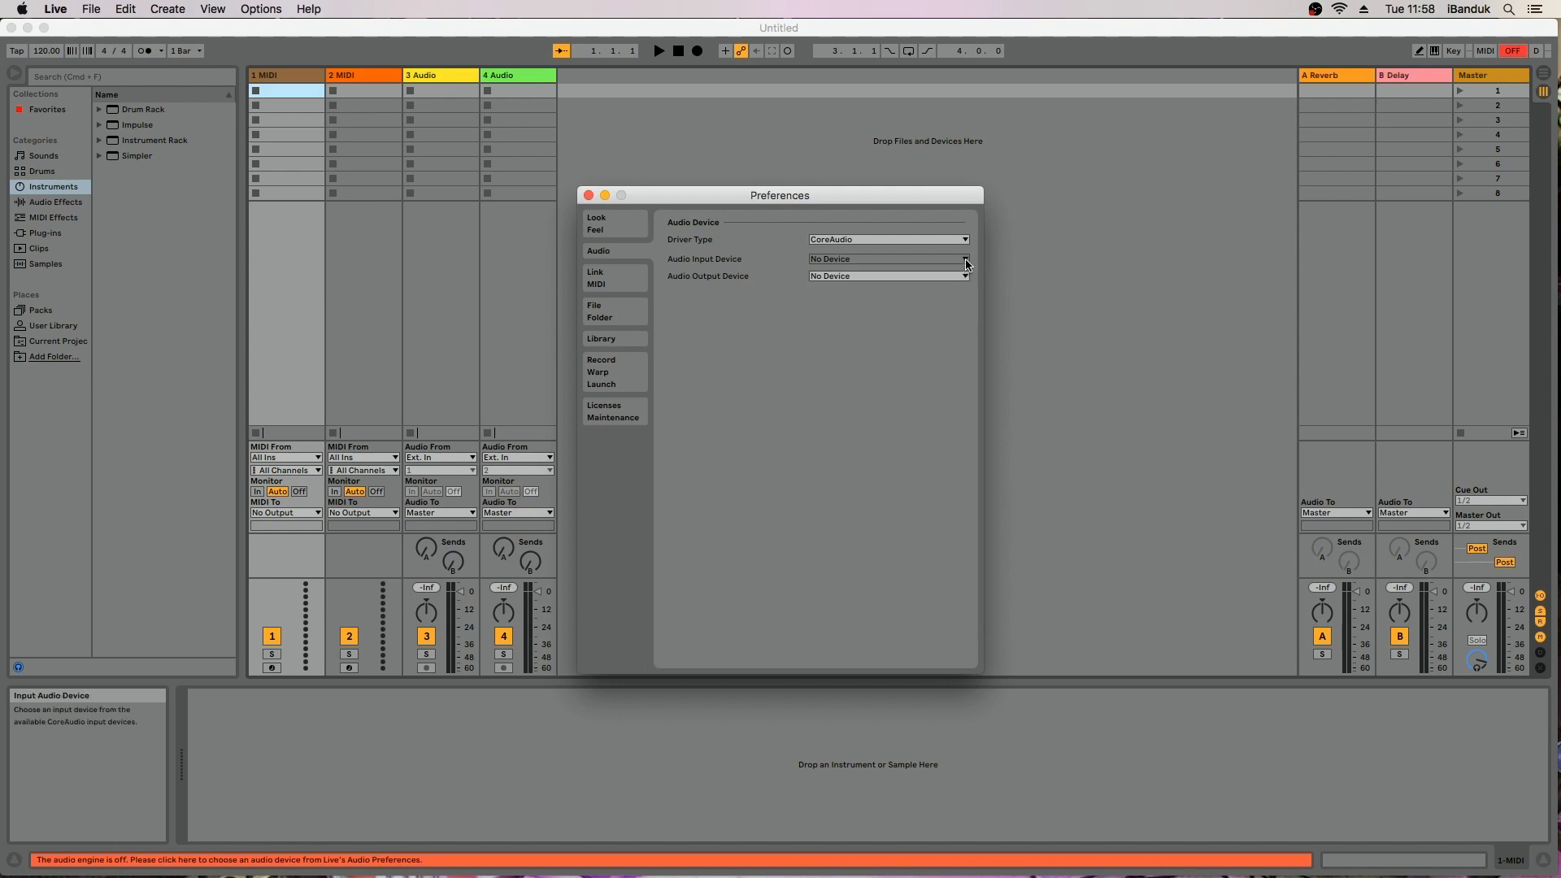
{"action": "left_click", "coordinate": [966, 260]}
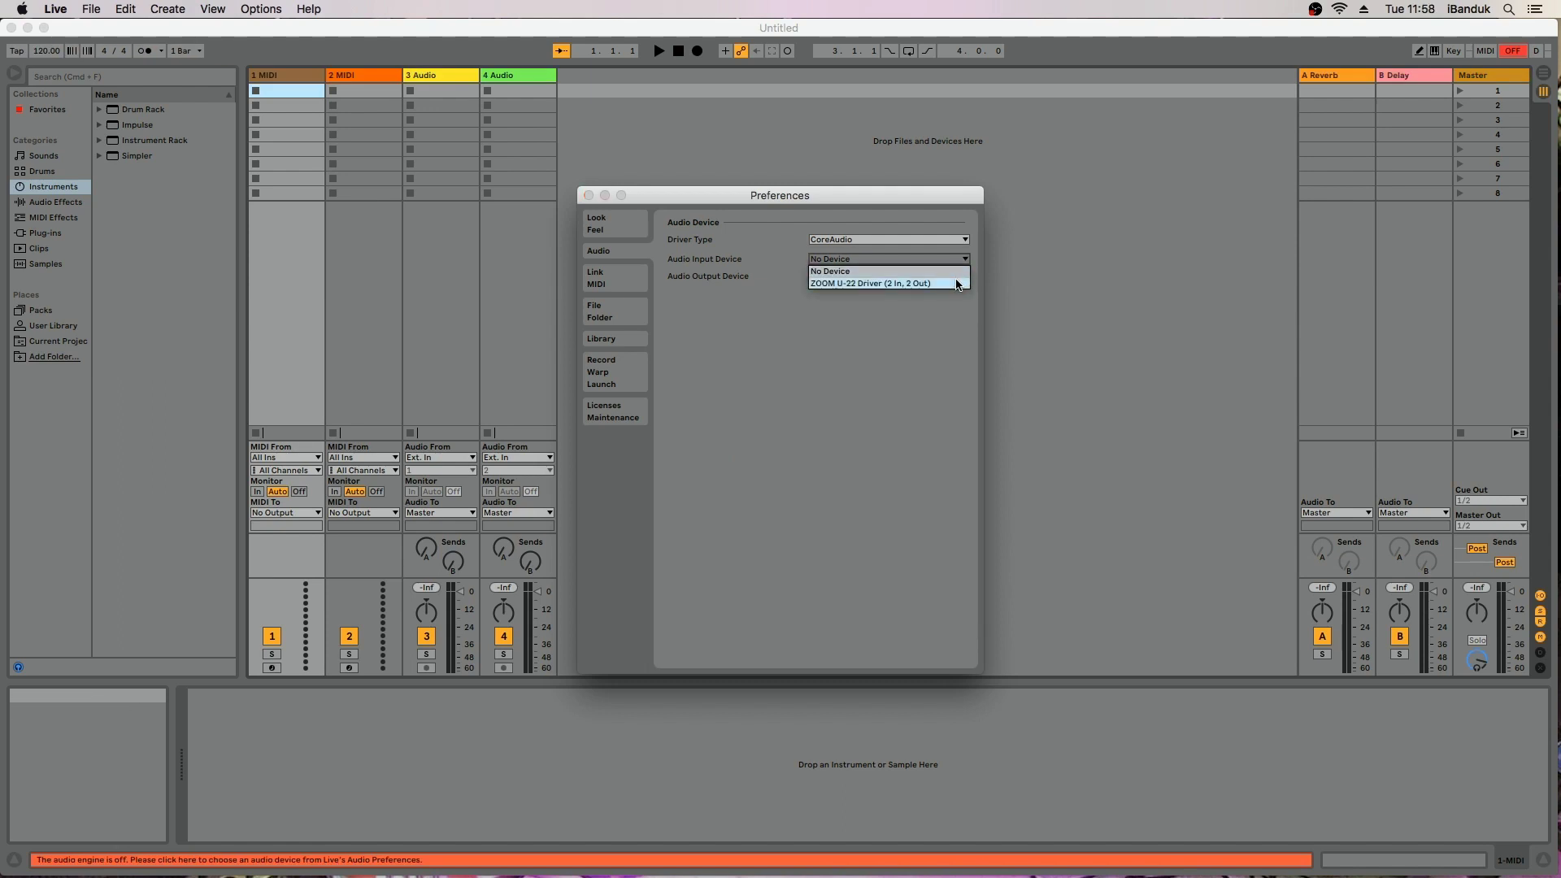
- Choose the audio input and output devices in the Audio preferences
{"action": "left_click", "coordinate": [959, 284]}
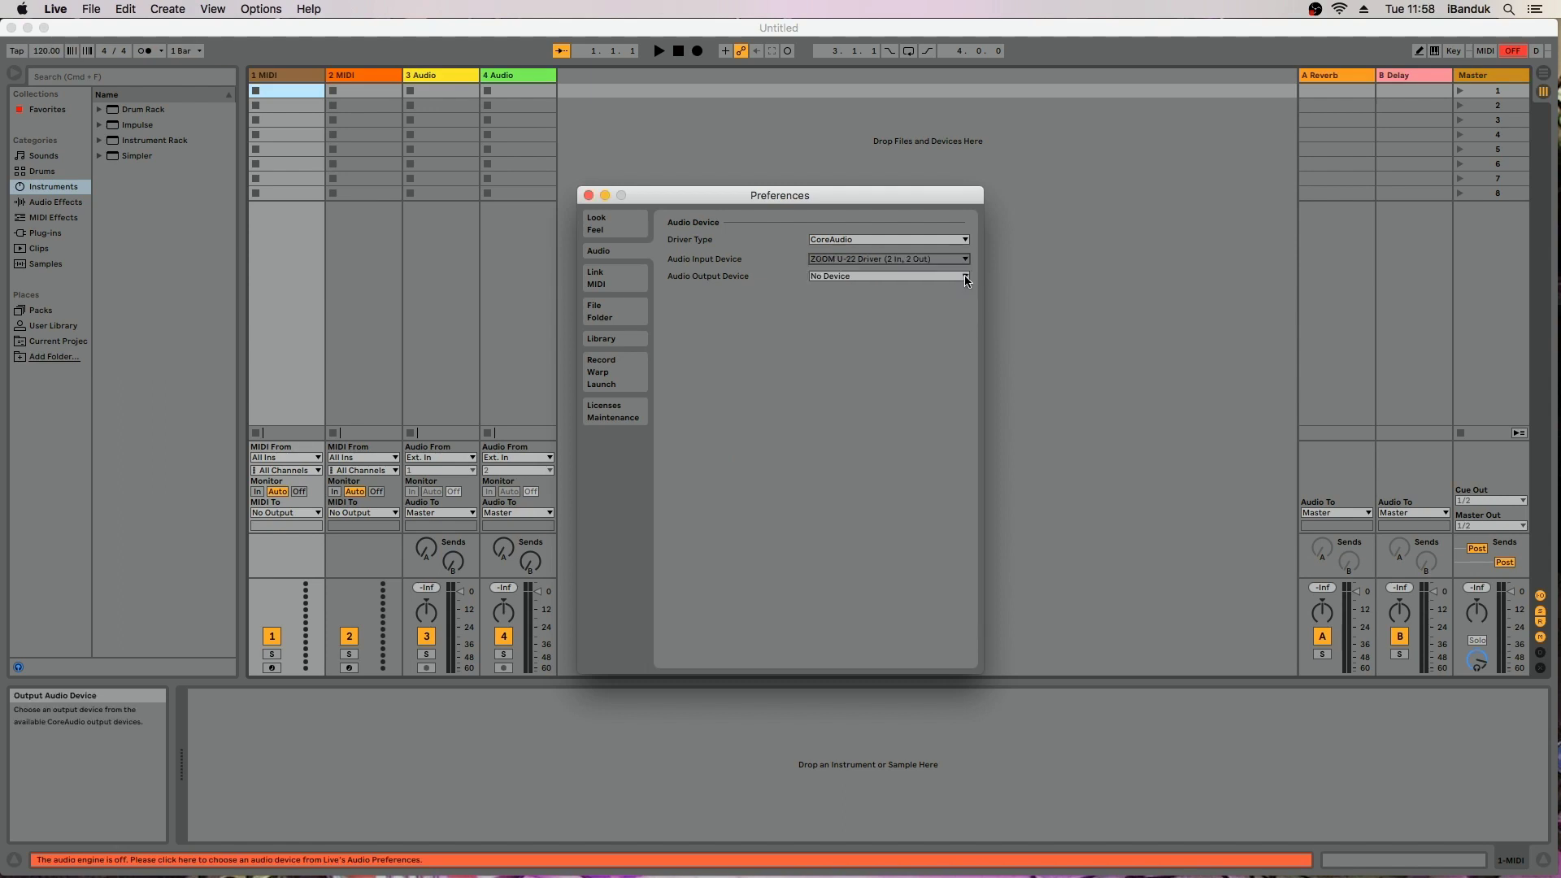
{"action": "left_click", "coordinate": [966, 278]}
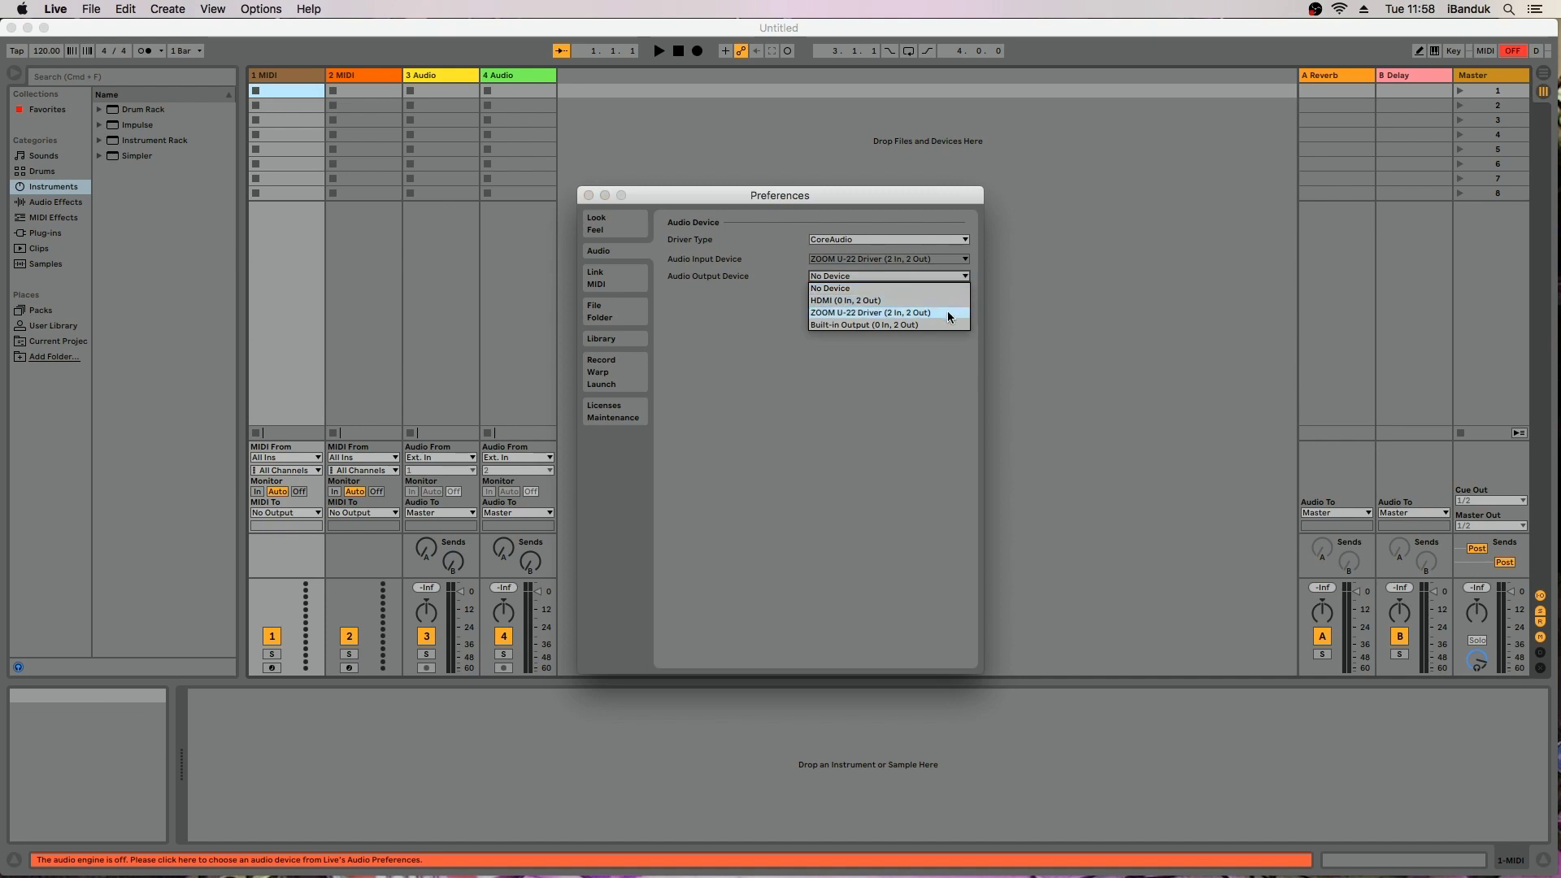
{"action": "left_click", "coordinate": [948, 313]}
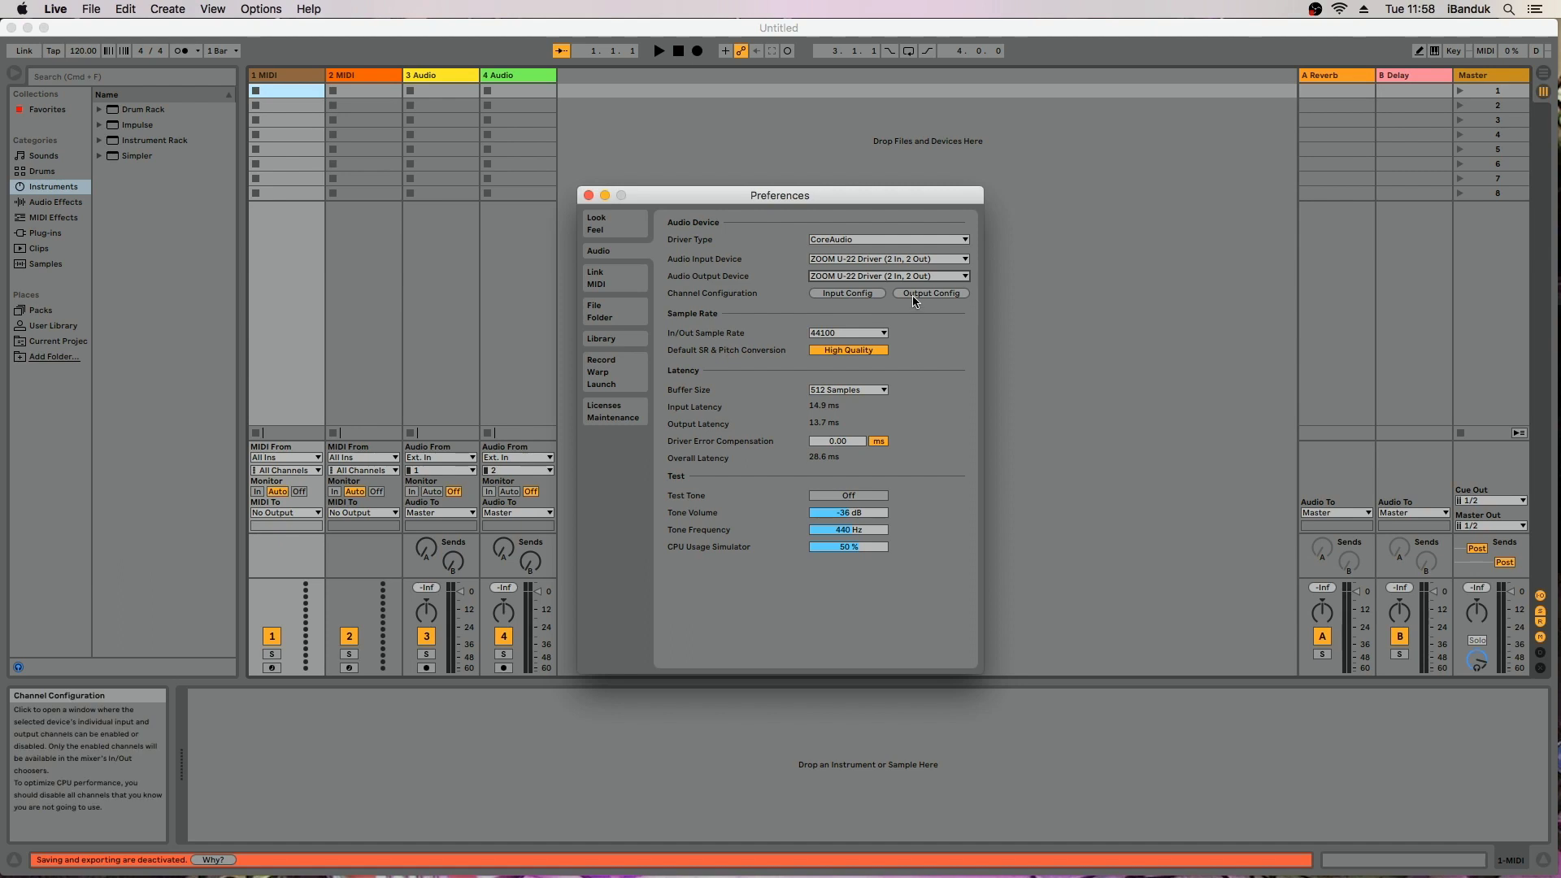
- Confirm the output and input channel configurations, then switch the test tone on and off
{"action": "left_click", "coordinate": [913, 294]}
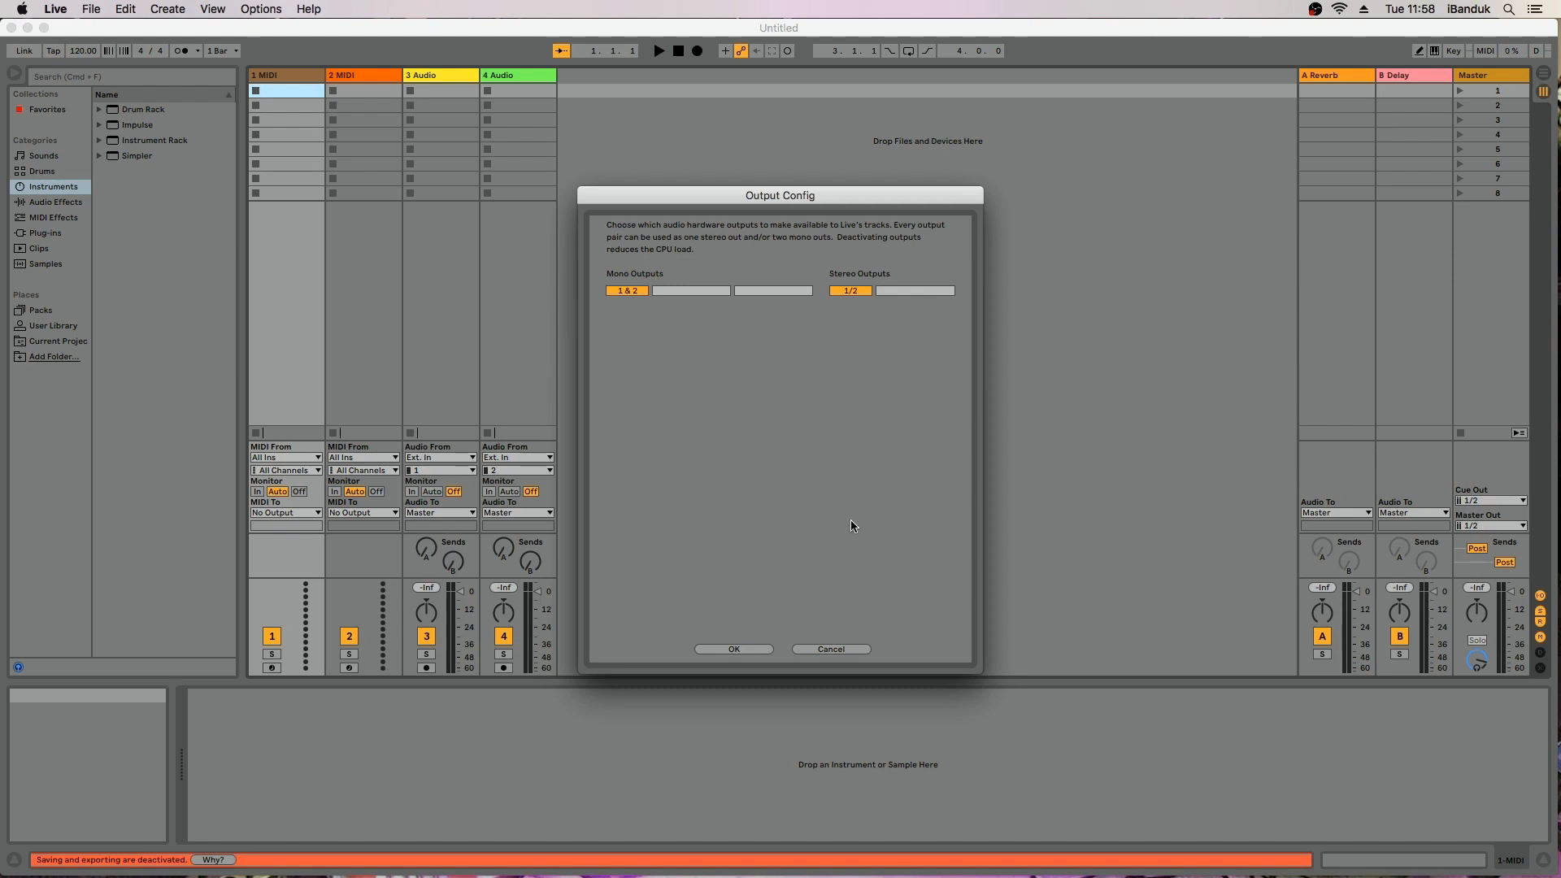
{"action": "left_click", "coordinate": [764, 649]}
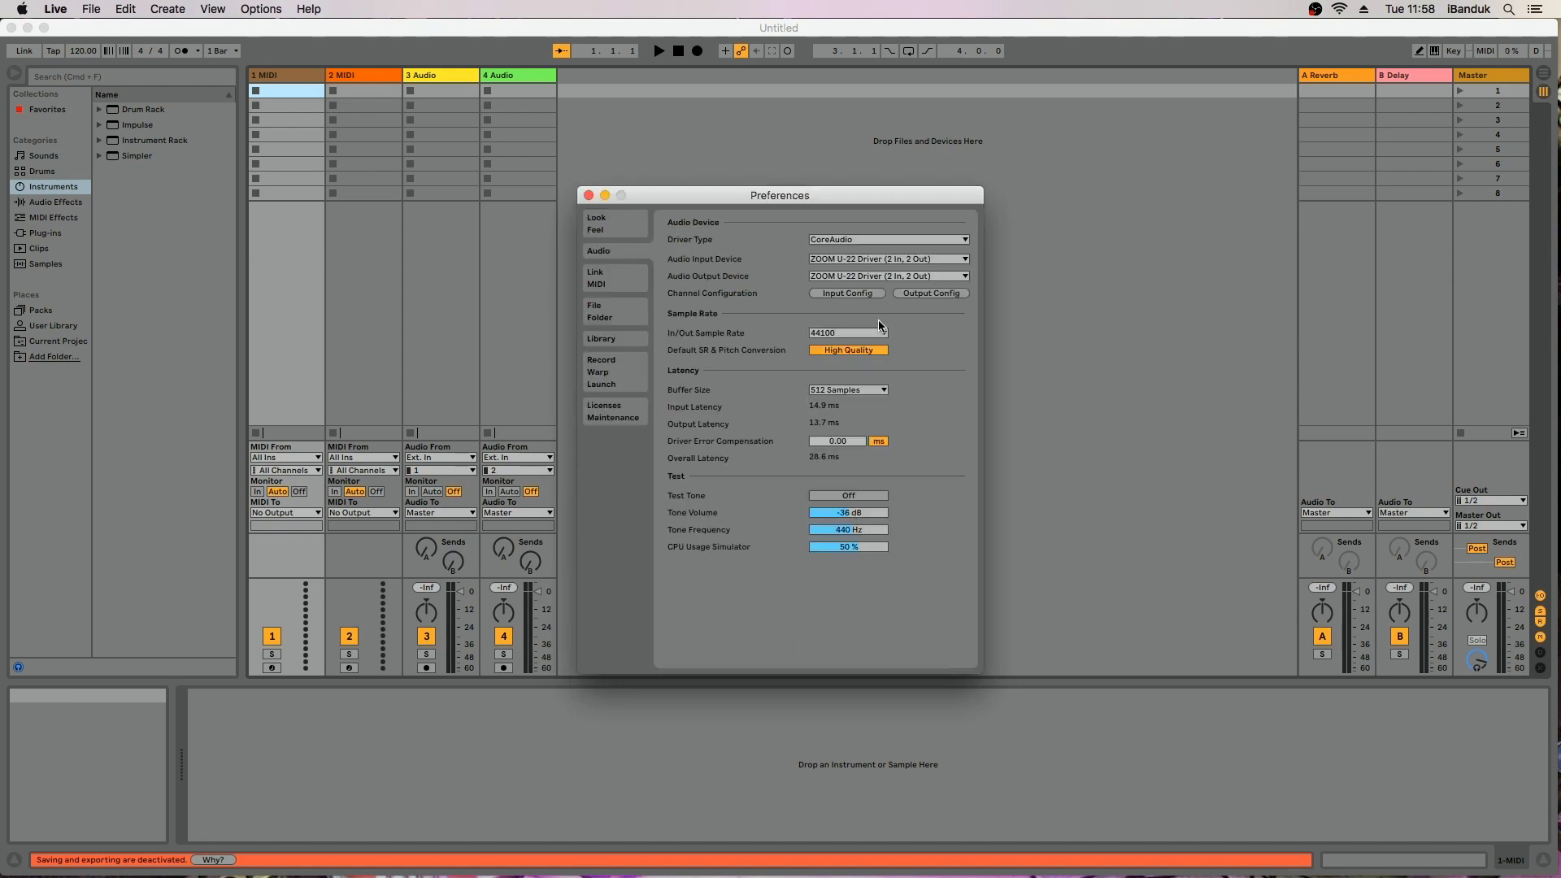
{"action": "left_click", "coordinate": [857, 294]}
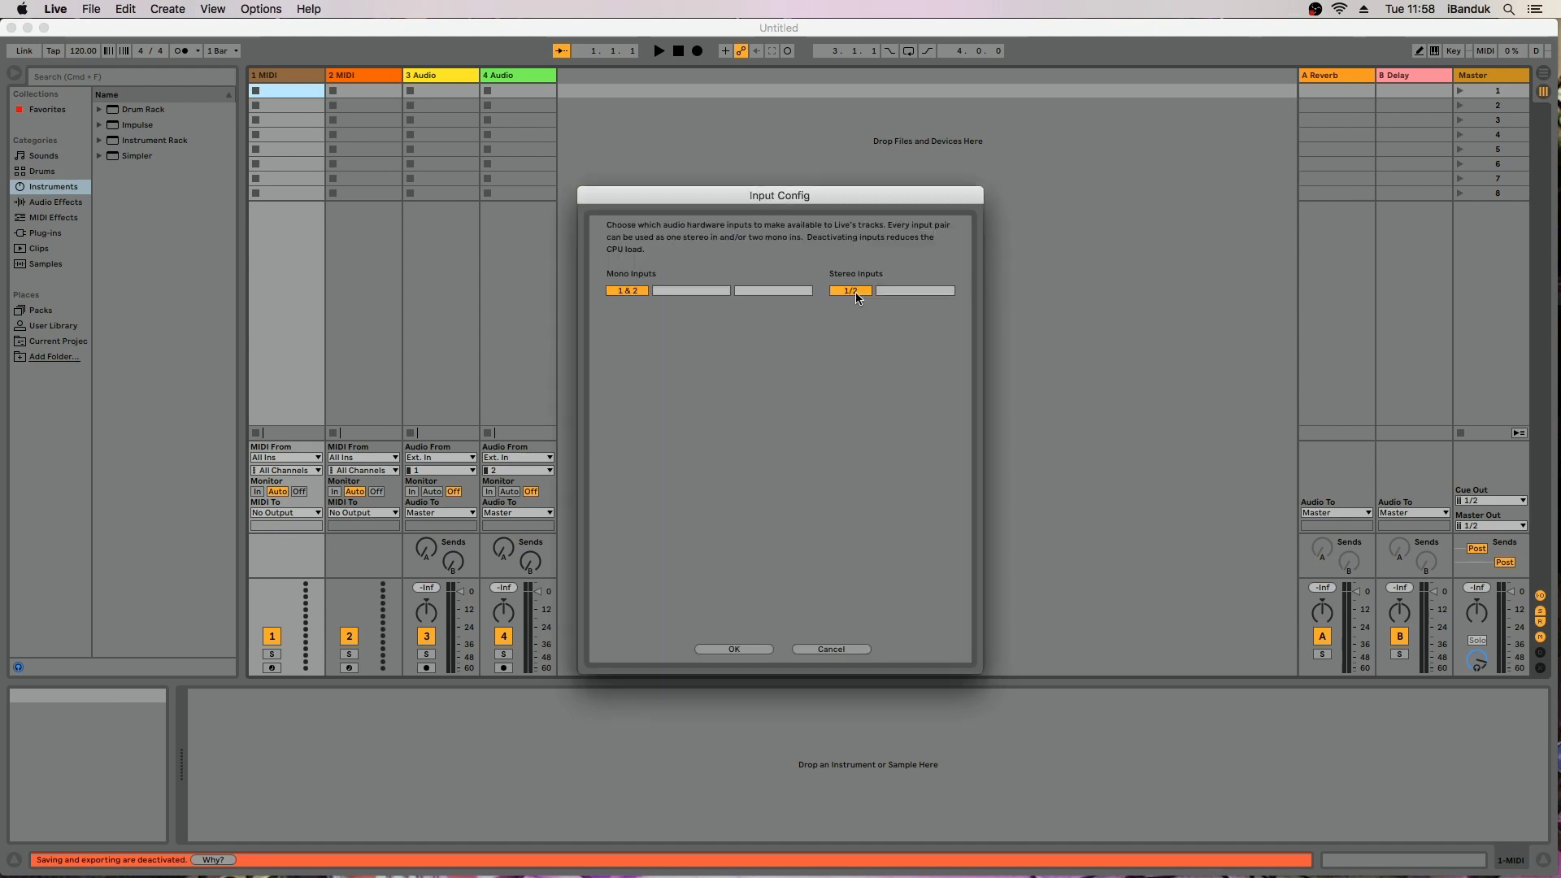
{"action": "left_click", "coordinate": [765, 650]}
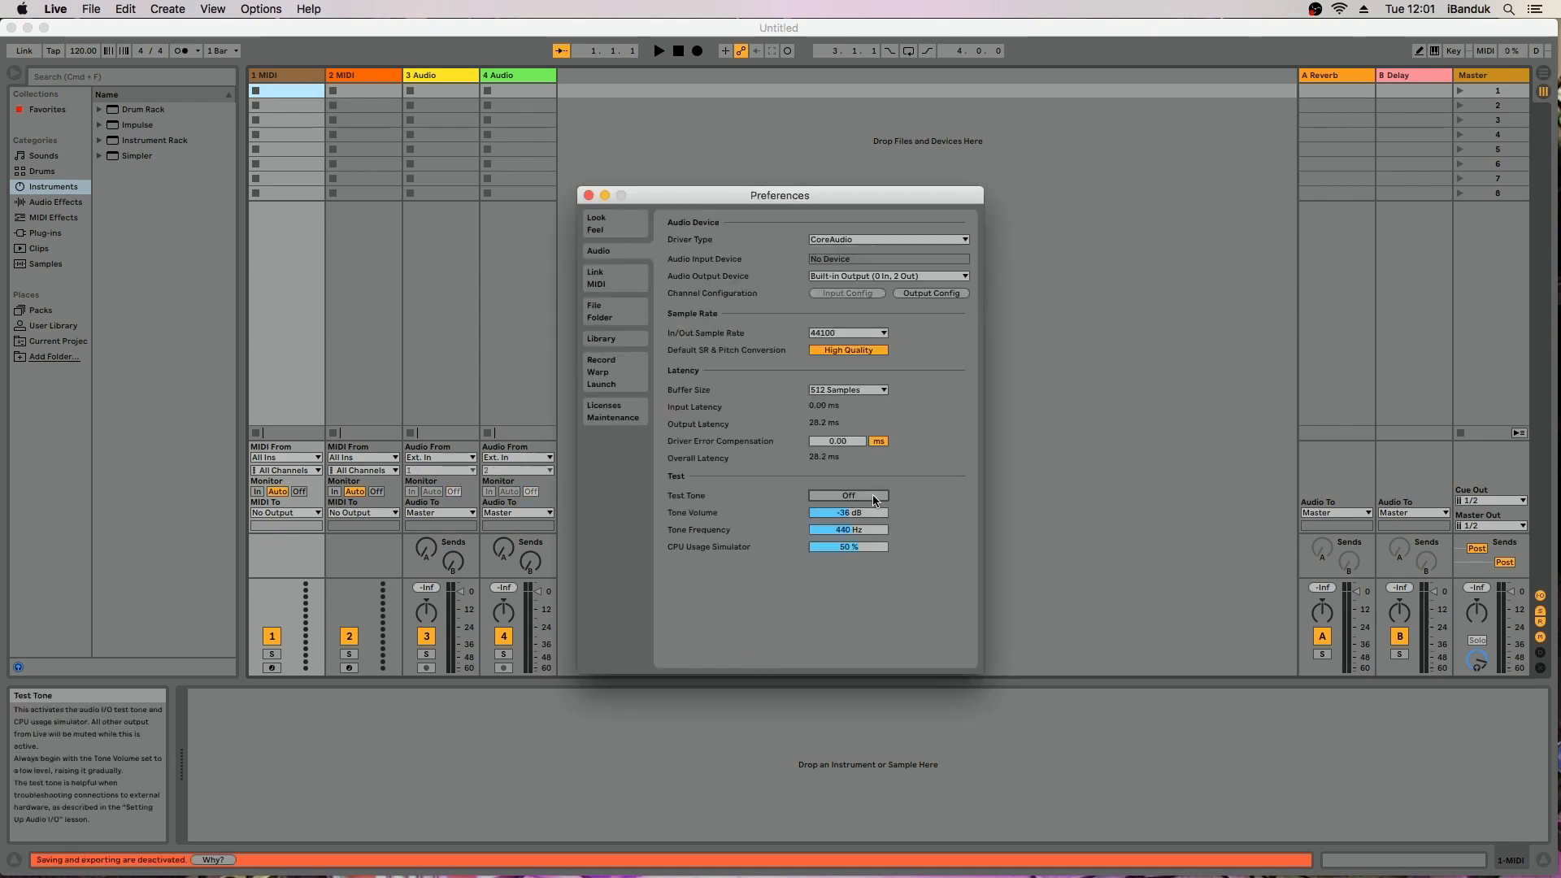
{"action": "left_click", "coordinate": [874, 499]}
{"action": "left_click", "coordinate": [874, 499]}
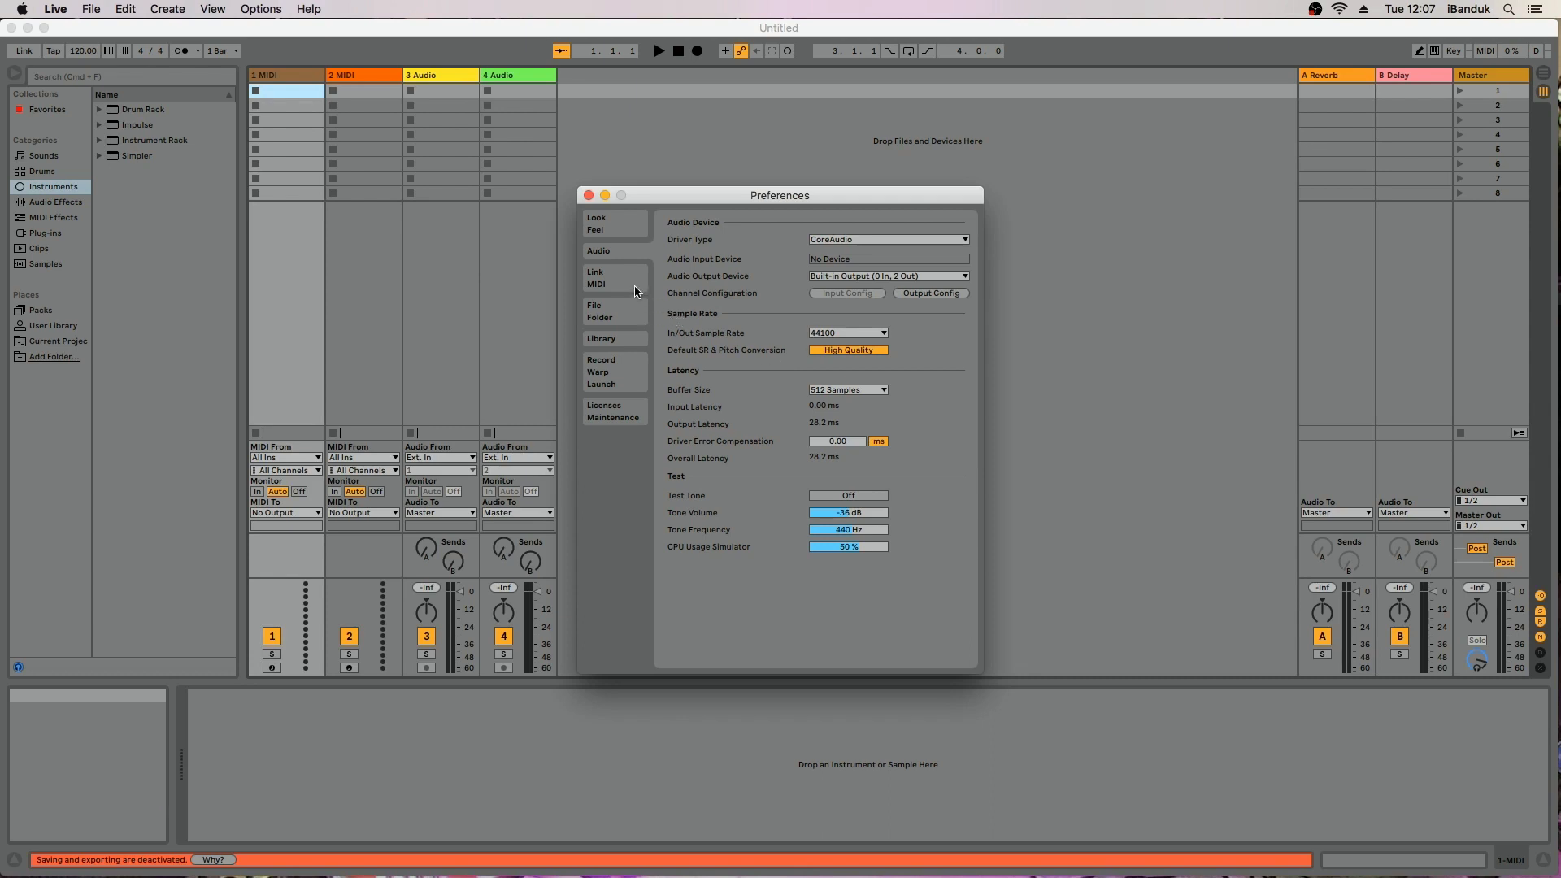
- Turn Remote on for the Vortex Wireless 2 MIDI input port, then close Preferences
{"action": "left_click", "coordinate": [609, 279]}
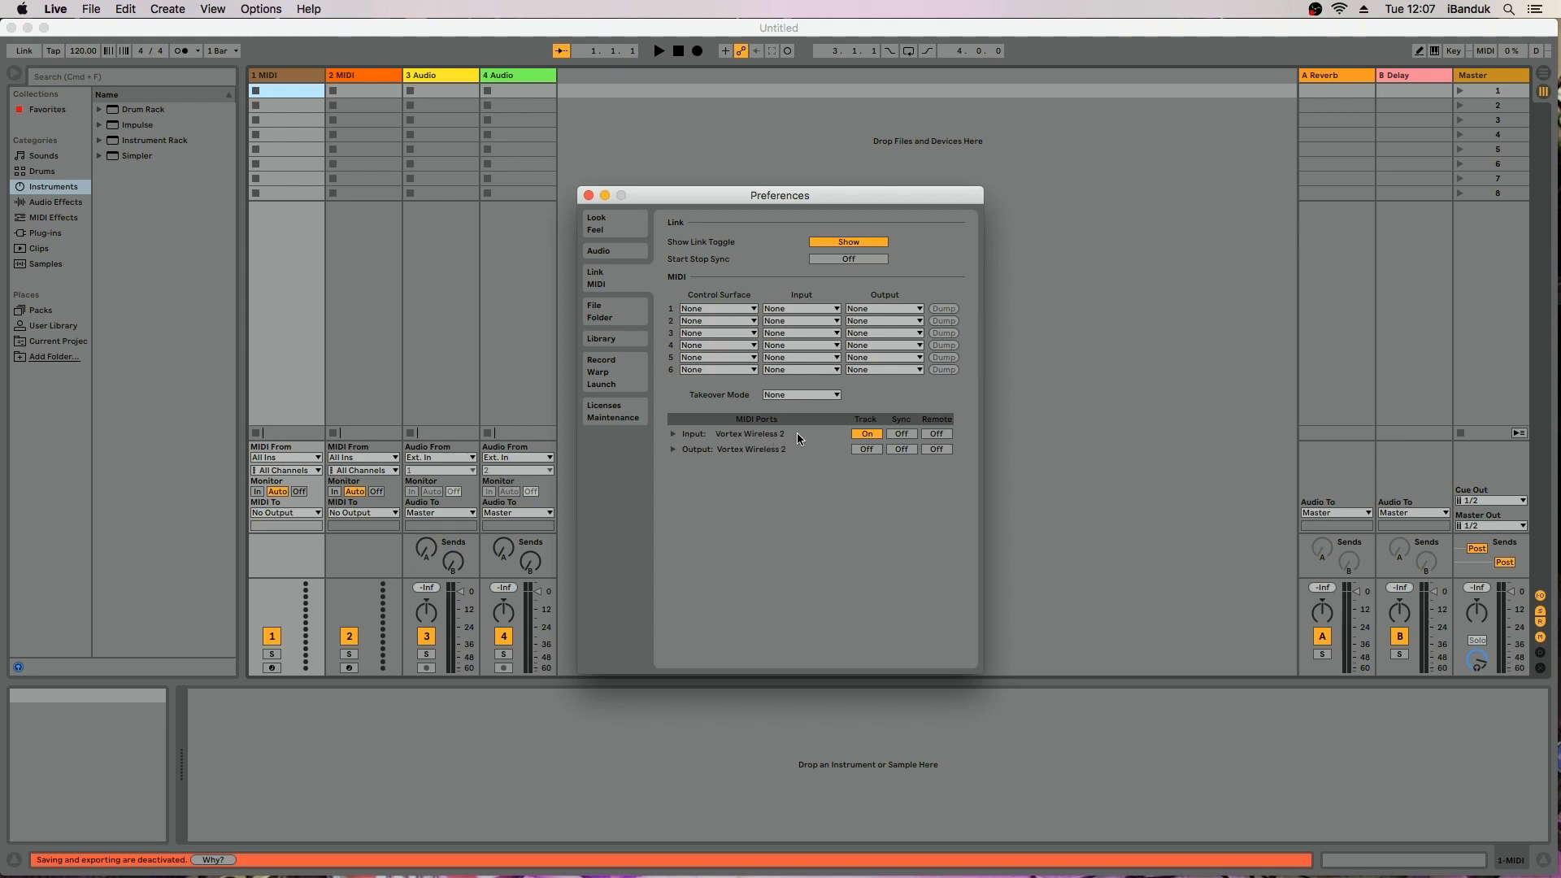
{"action": "left_click", "coordinate": [935, 434]}
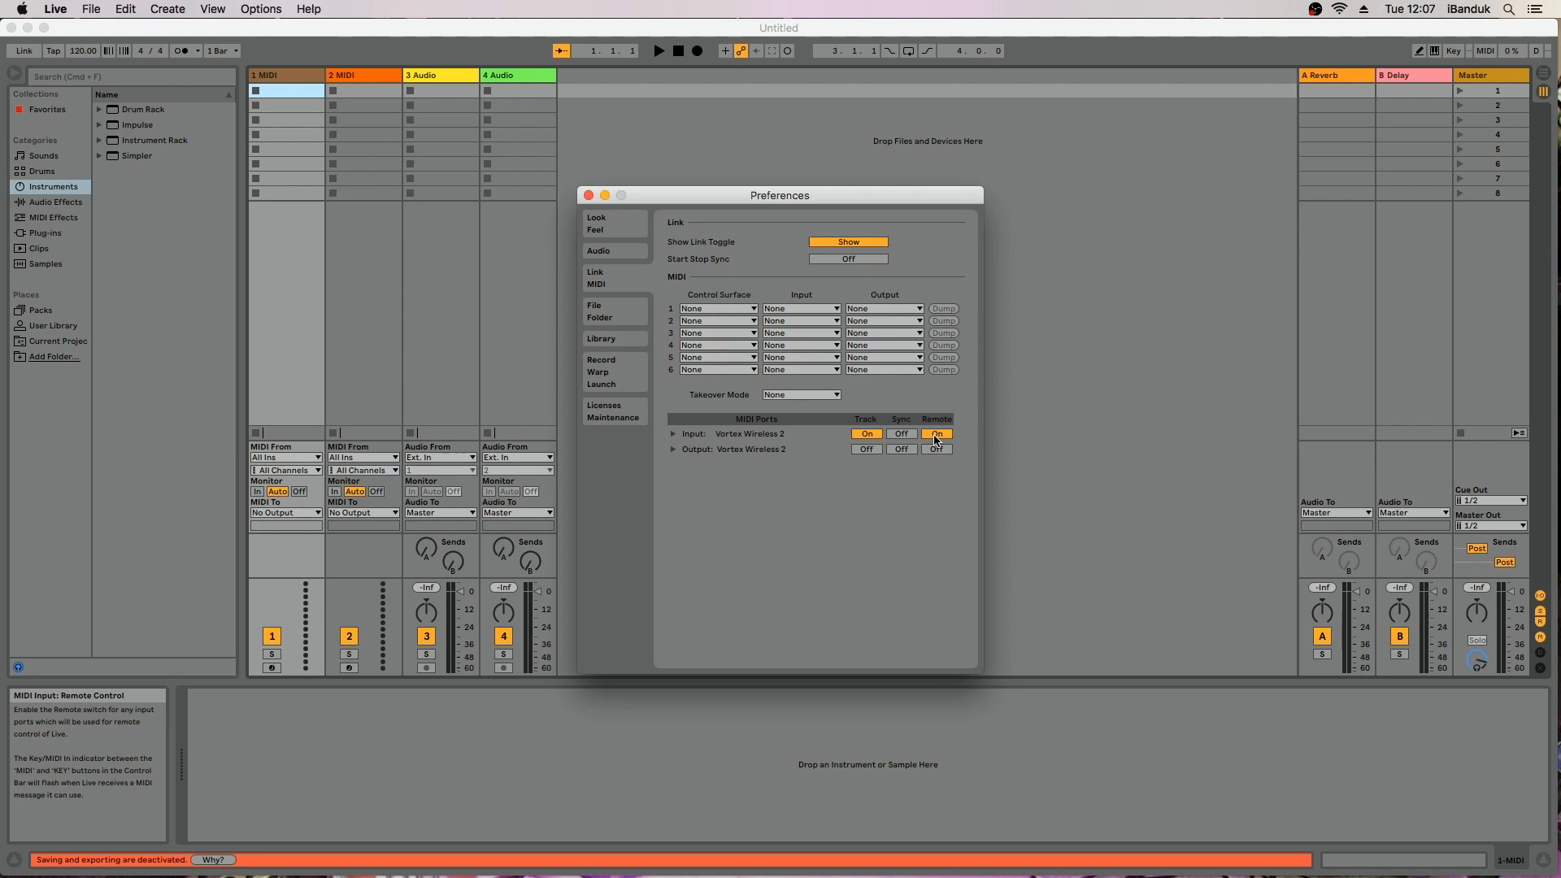
{"action": "left_click", "coordinate": [589, 196]}
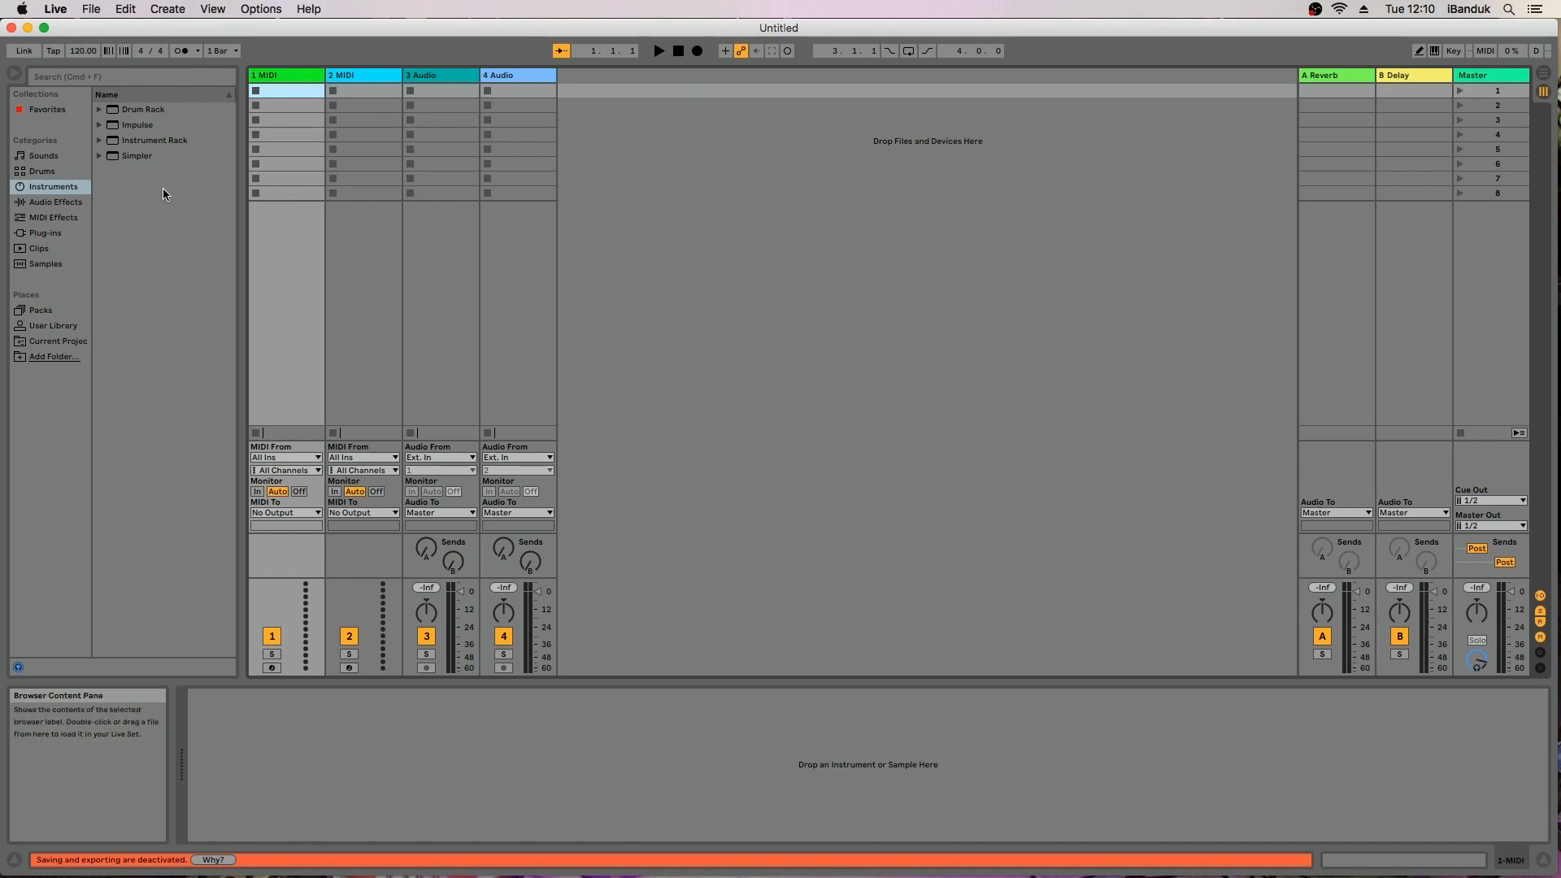
- Preview 10 Saws Lead from Instrument Rack > Synth Lead and drop it onto track 1 MIDI
{"action": "left_click", "coordinate": [99, 141]}
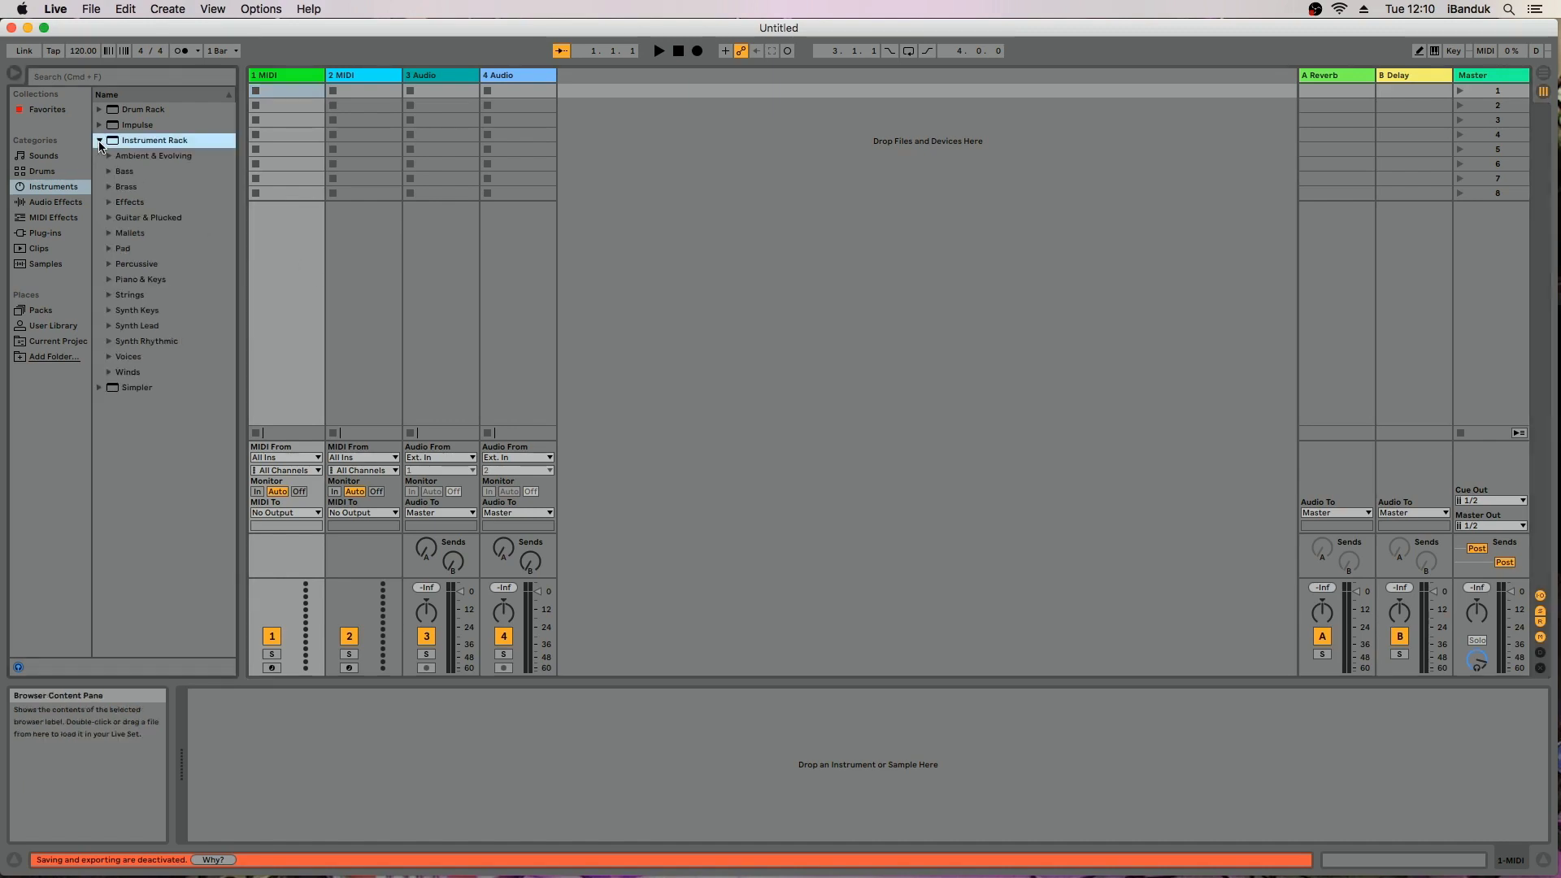
{"action": "left_click", "coordinate": [111, 326]}
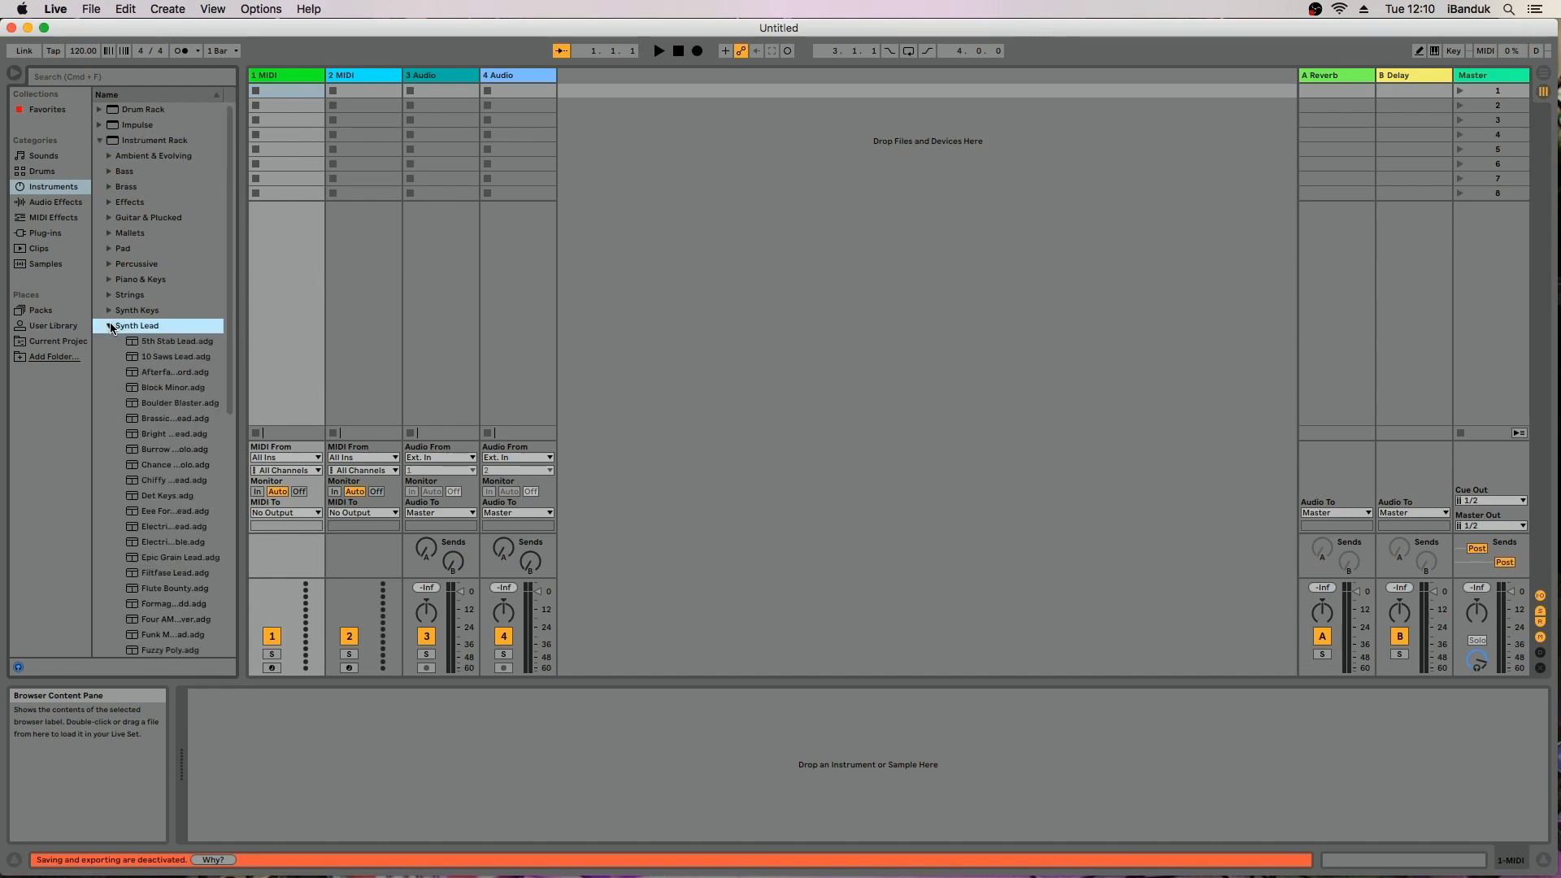
{"action": "left_click", "coordinate": [156, 358]}
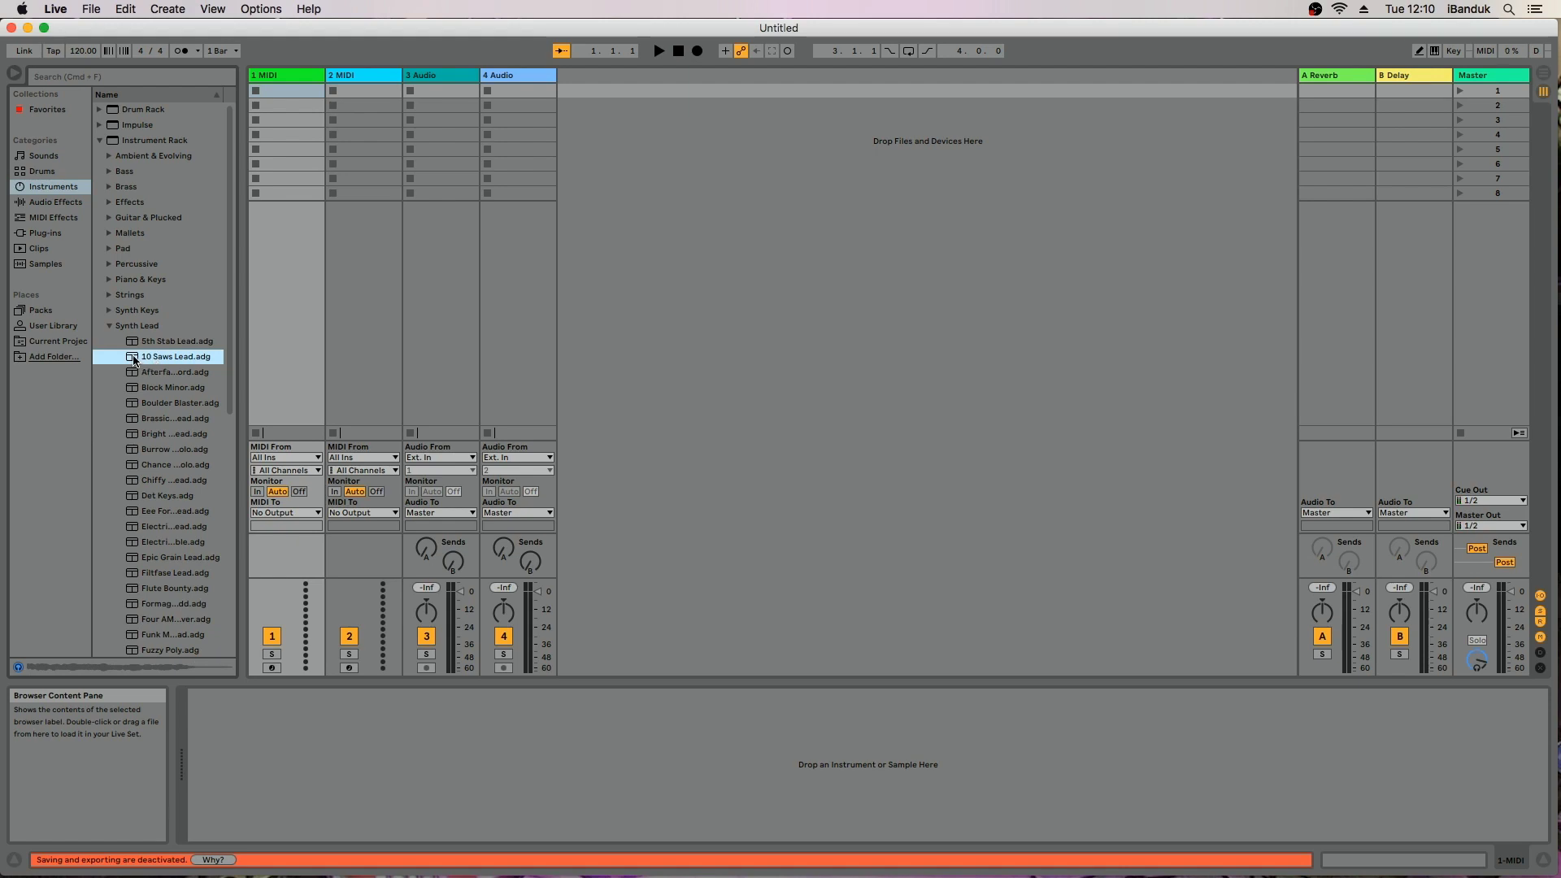
{"action": "left_click_drag", "start_coordinate": [138, 357], "coordinate": [273, 264]}
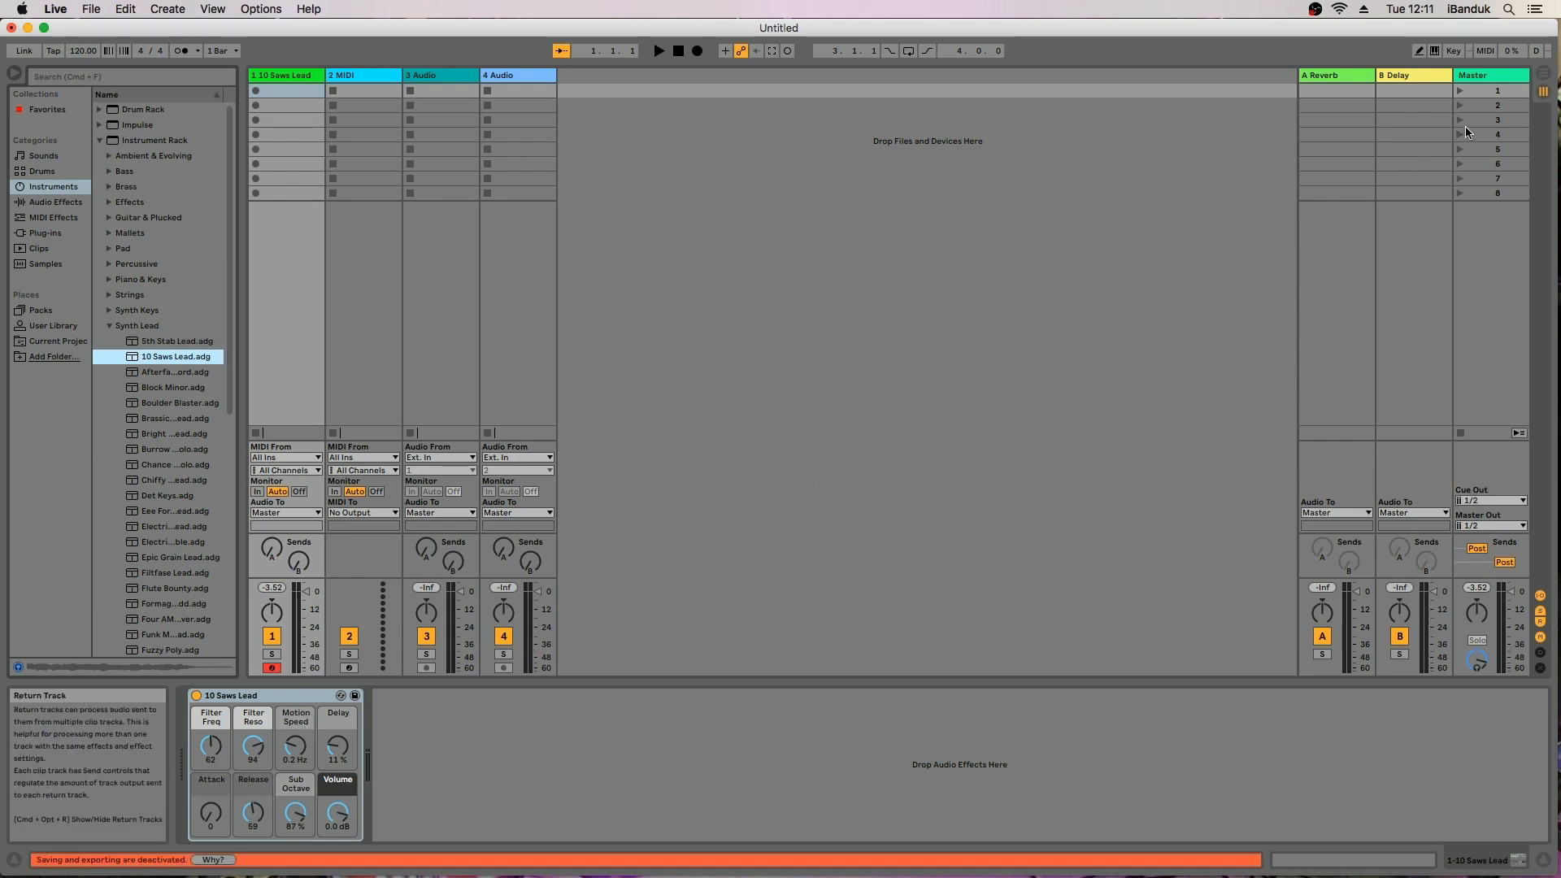
- In MIDI Map Mode, assign controller knobs CC 21 and CC 20 to the Filter Freq and Filter Reso macros
{"action": "left_click", "coordinate": [1485, 52]}
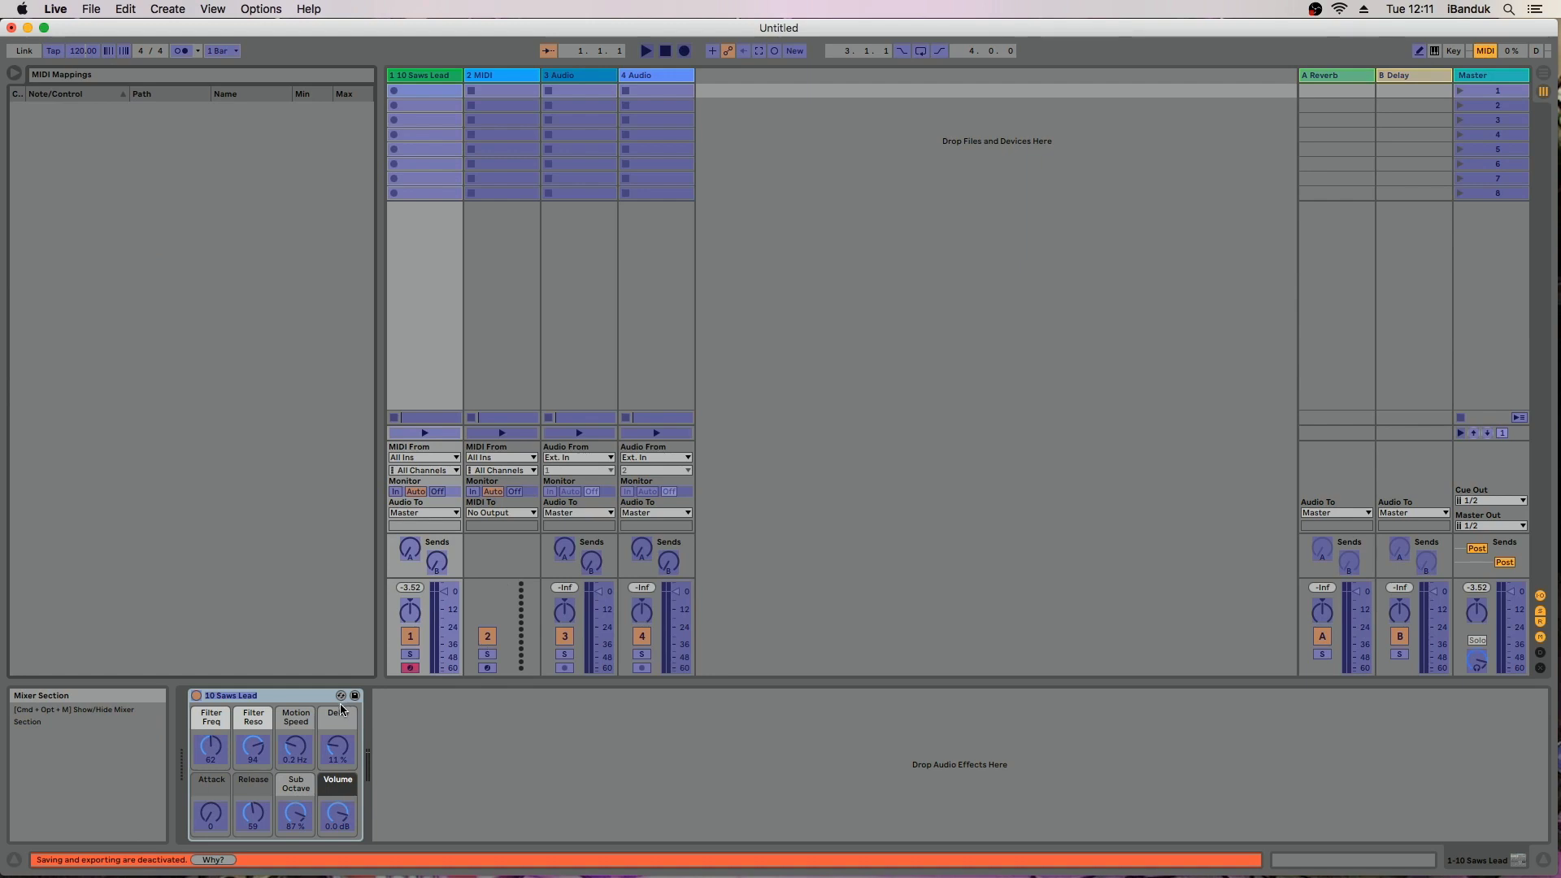
{"action": "left_click", "coordinate": [212, 748]}
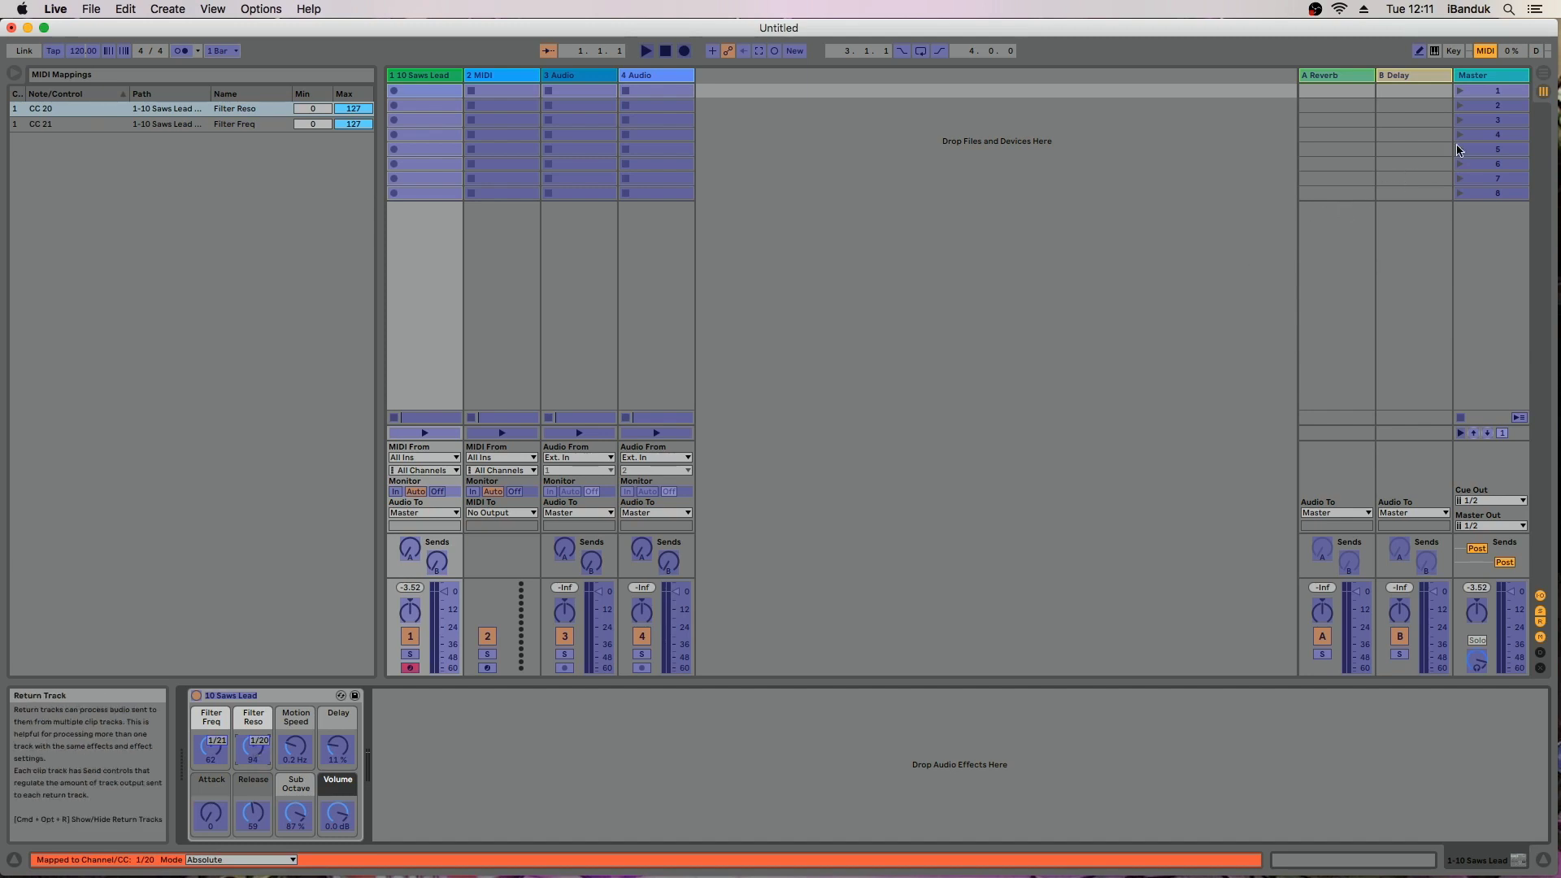
{"action": "left_click", "coordinate": [1486, 52]}
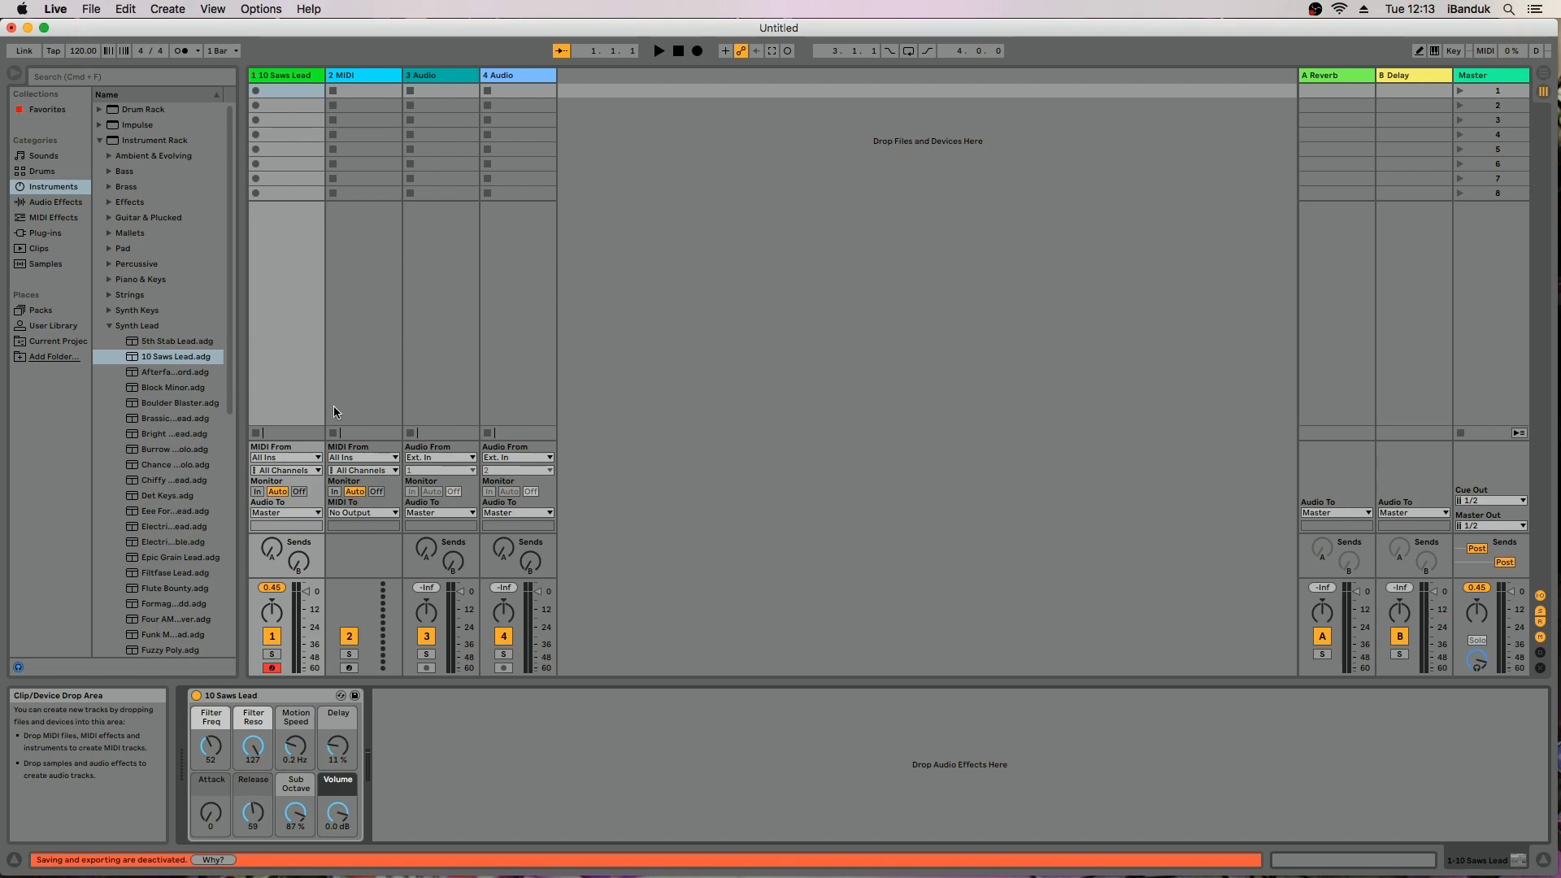
- Set track 1's MIDI From to Vortex Wireless 2 with input channel Ch. 1
{"action": "left_click", "coordinate": [316, 457]}
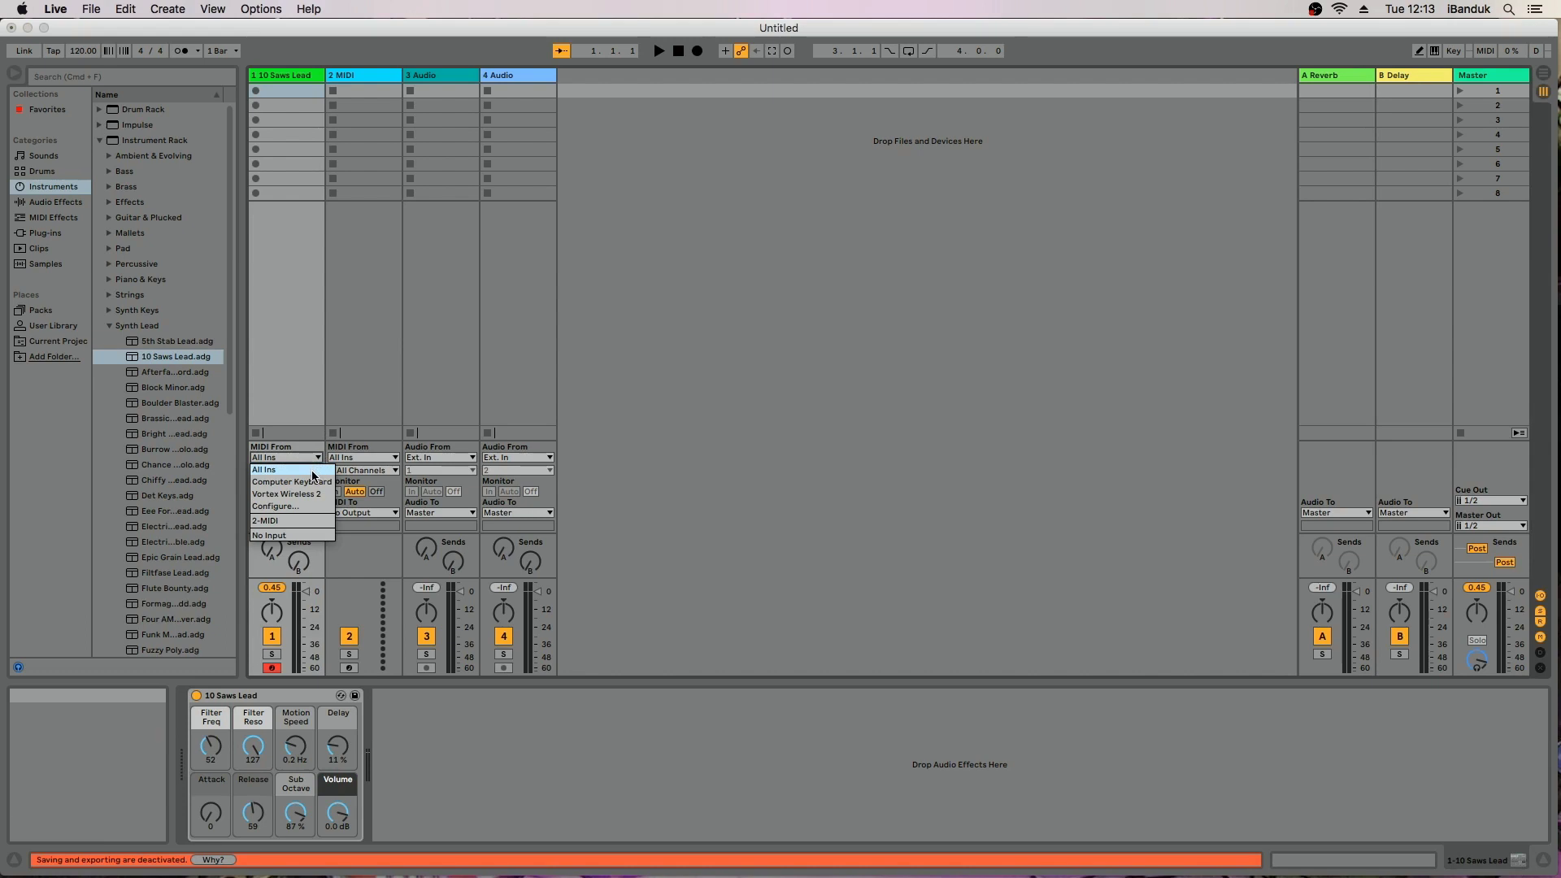
{"action": "left_click", "coordinate": [310, 495]}
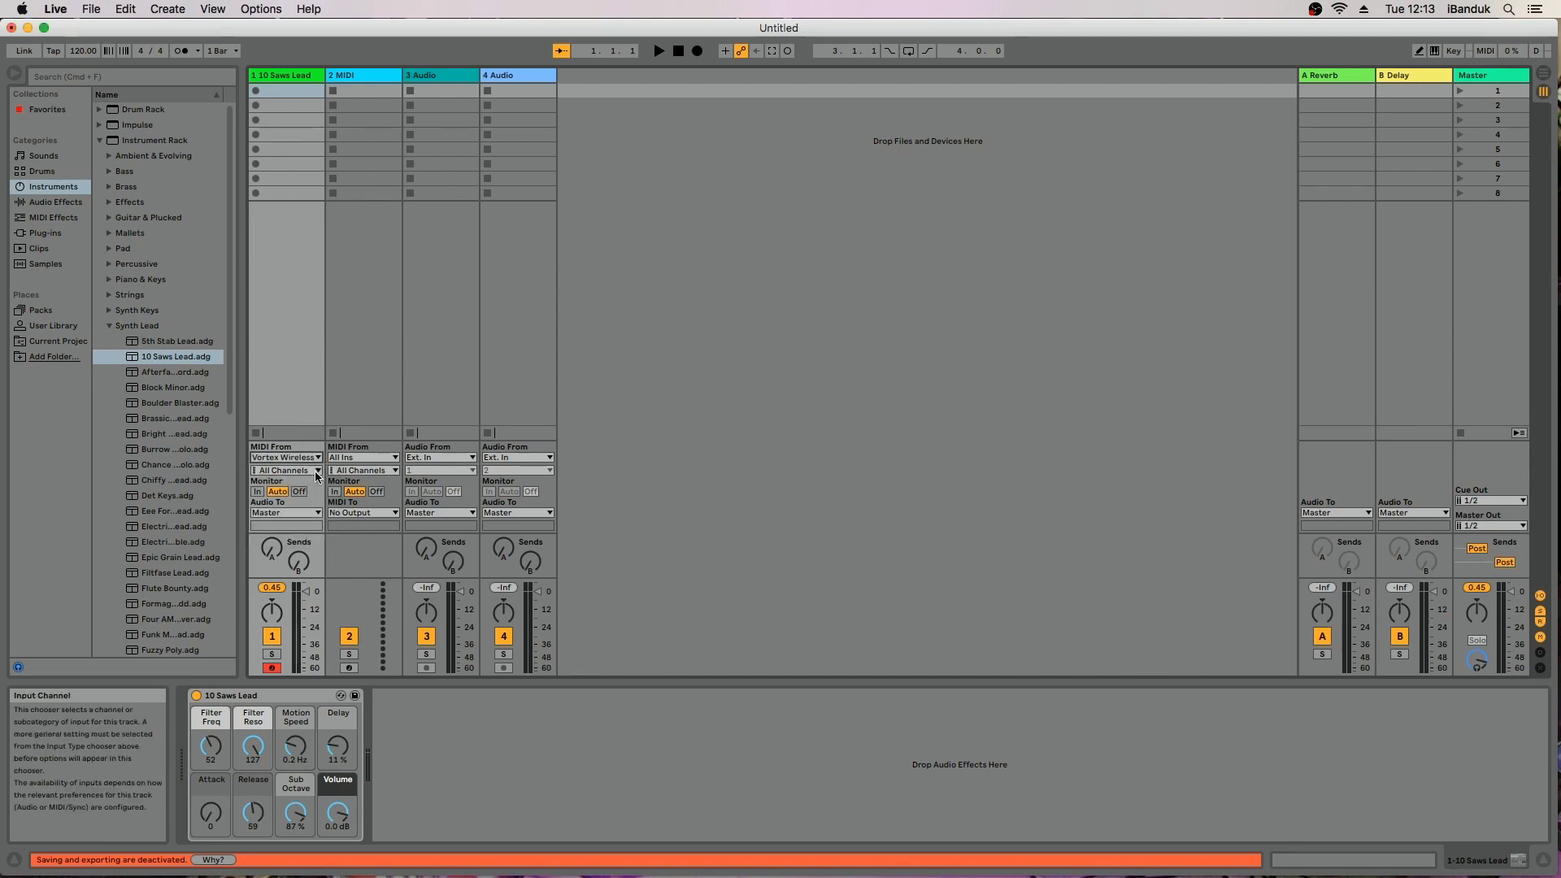
{"action": "left_click", "coordinate": [314, 471]}
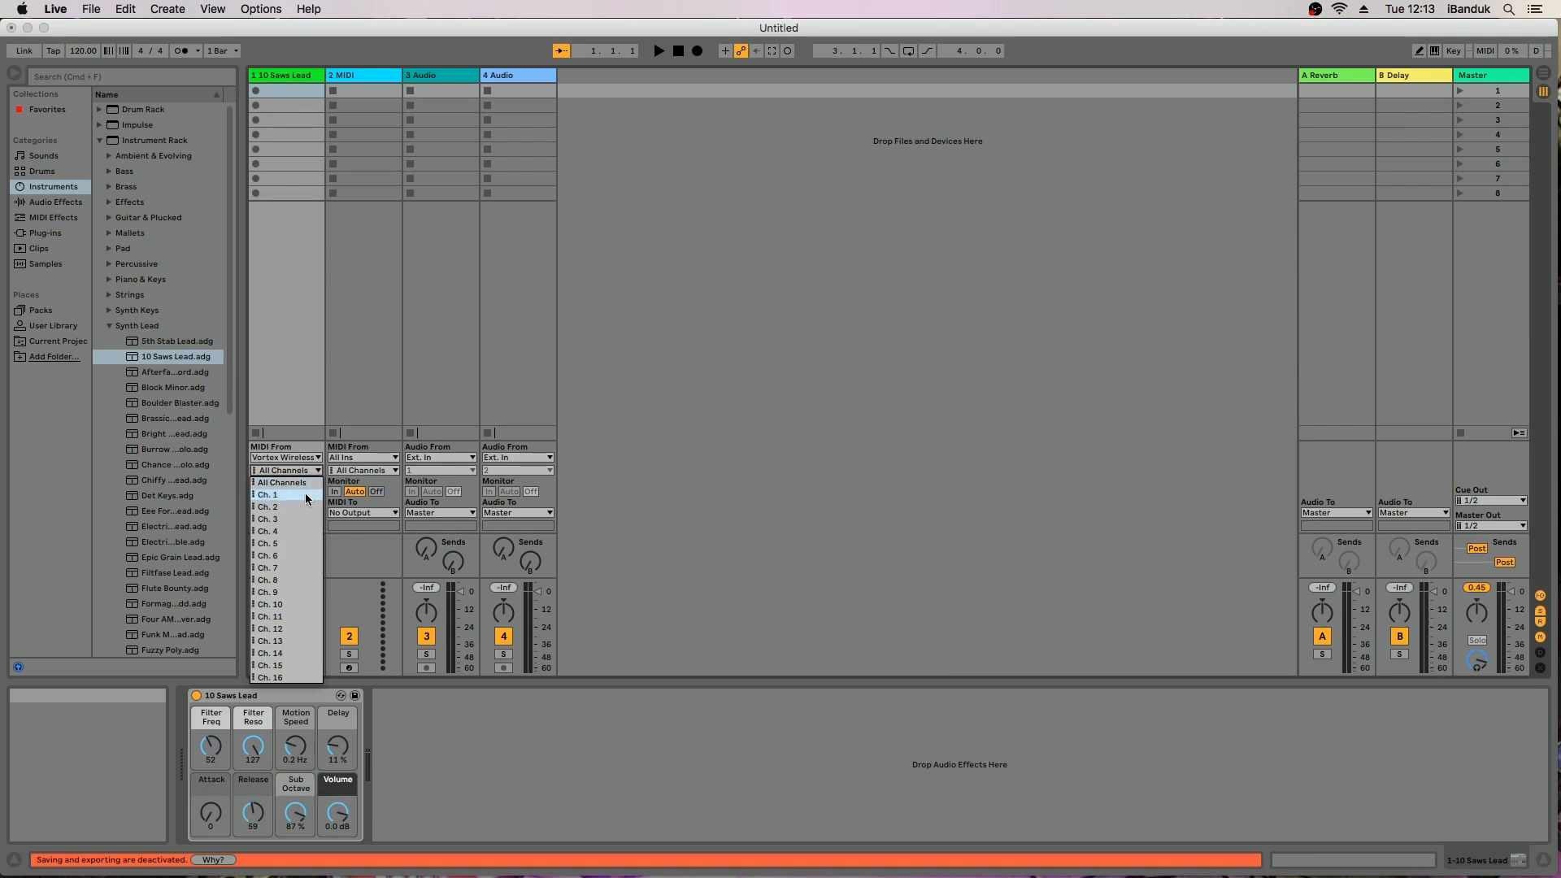
{"action": "left_click", "coordinate": [305, 494]}
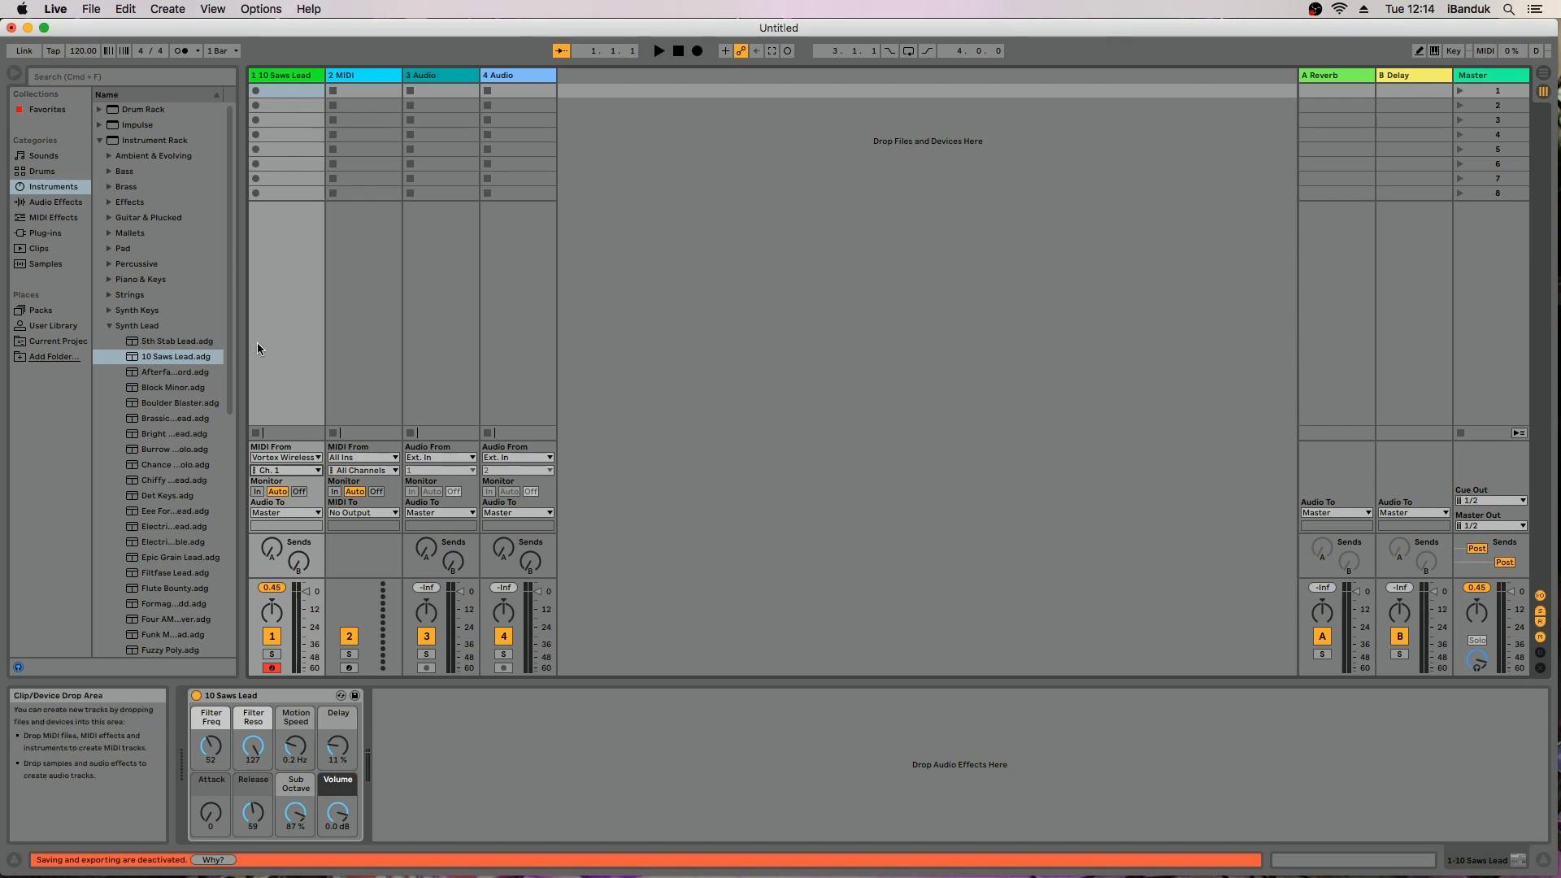
- Preview Synth Keys presets including Floating Keys, then drop Contact onto track 2 MIDI
{"action": "left_click", "coordinate": [110, 314]}
{"action": "left_click", "coordinate": [172, 356]}
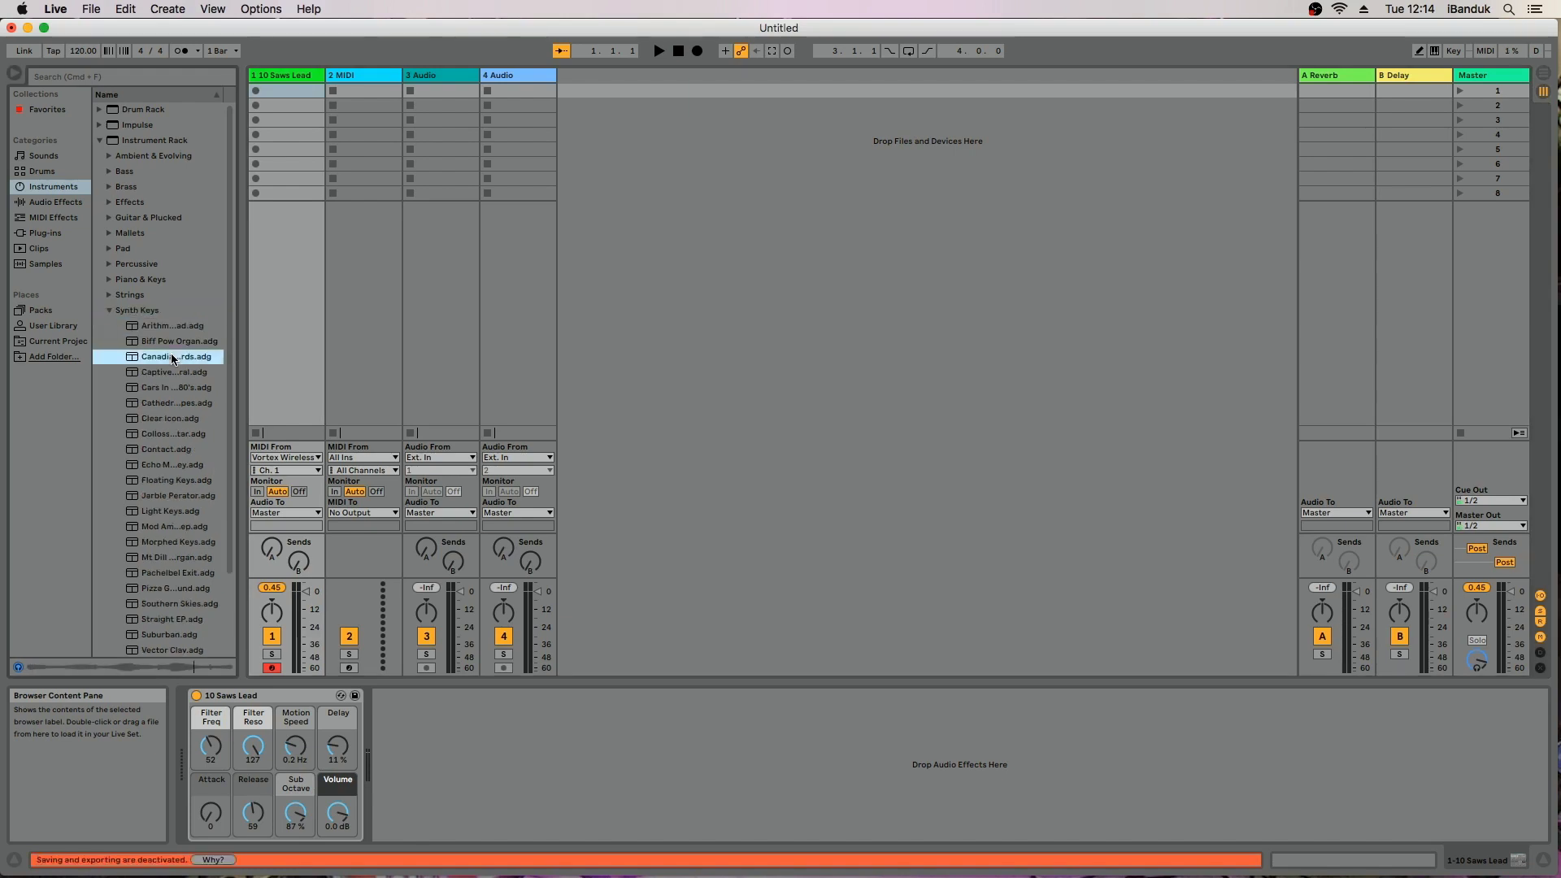
{"action": "left_click", "coordinate": [160, 484]}
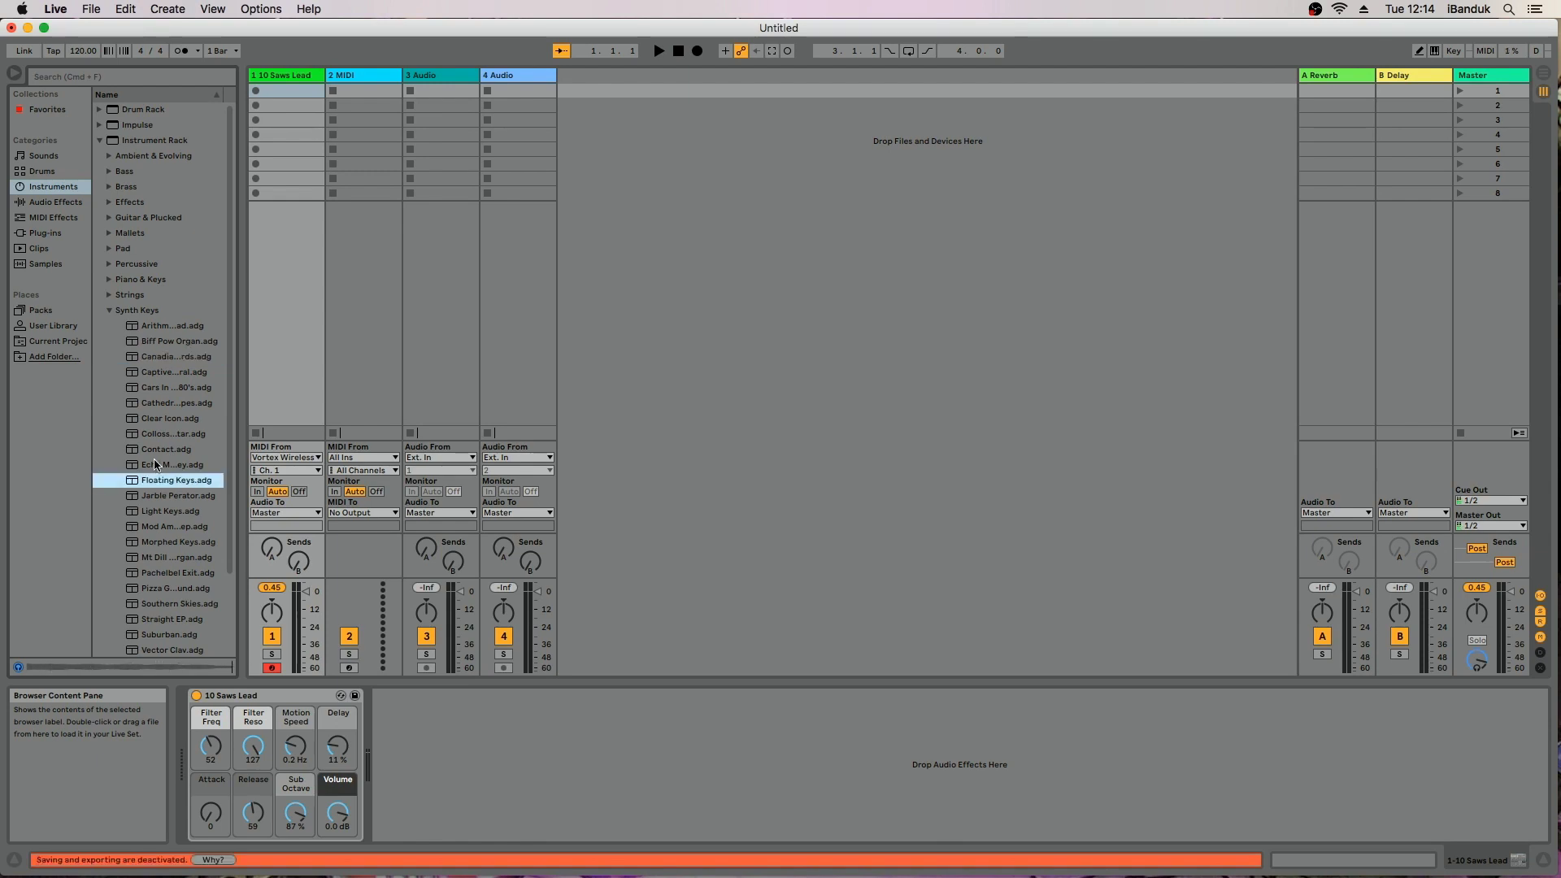
{"action": "left_click", "coordinate": [154, 452]}
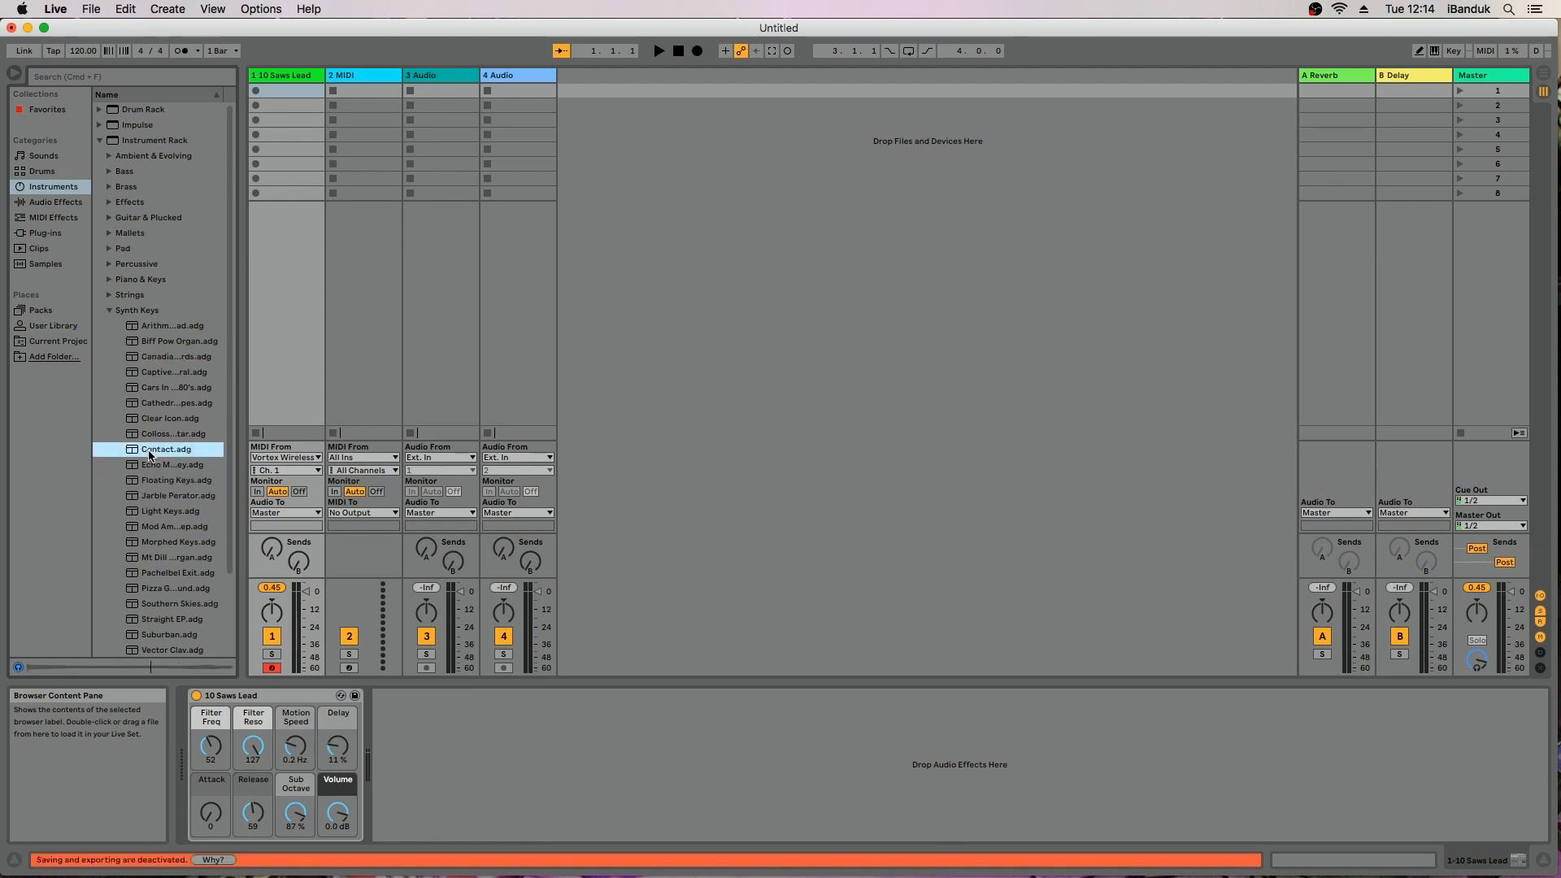
{"action": "left_click_drag", "start_coordinate": [135, 454], "coordinate": [349, 257]}
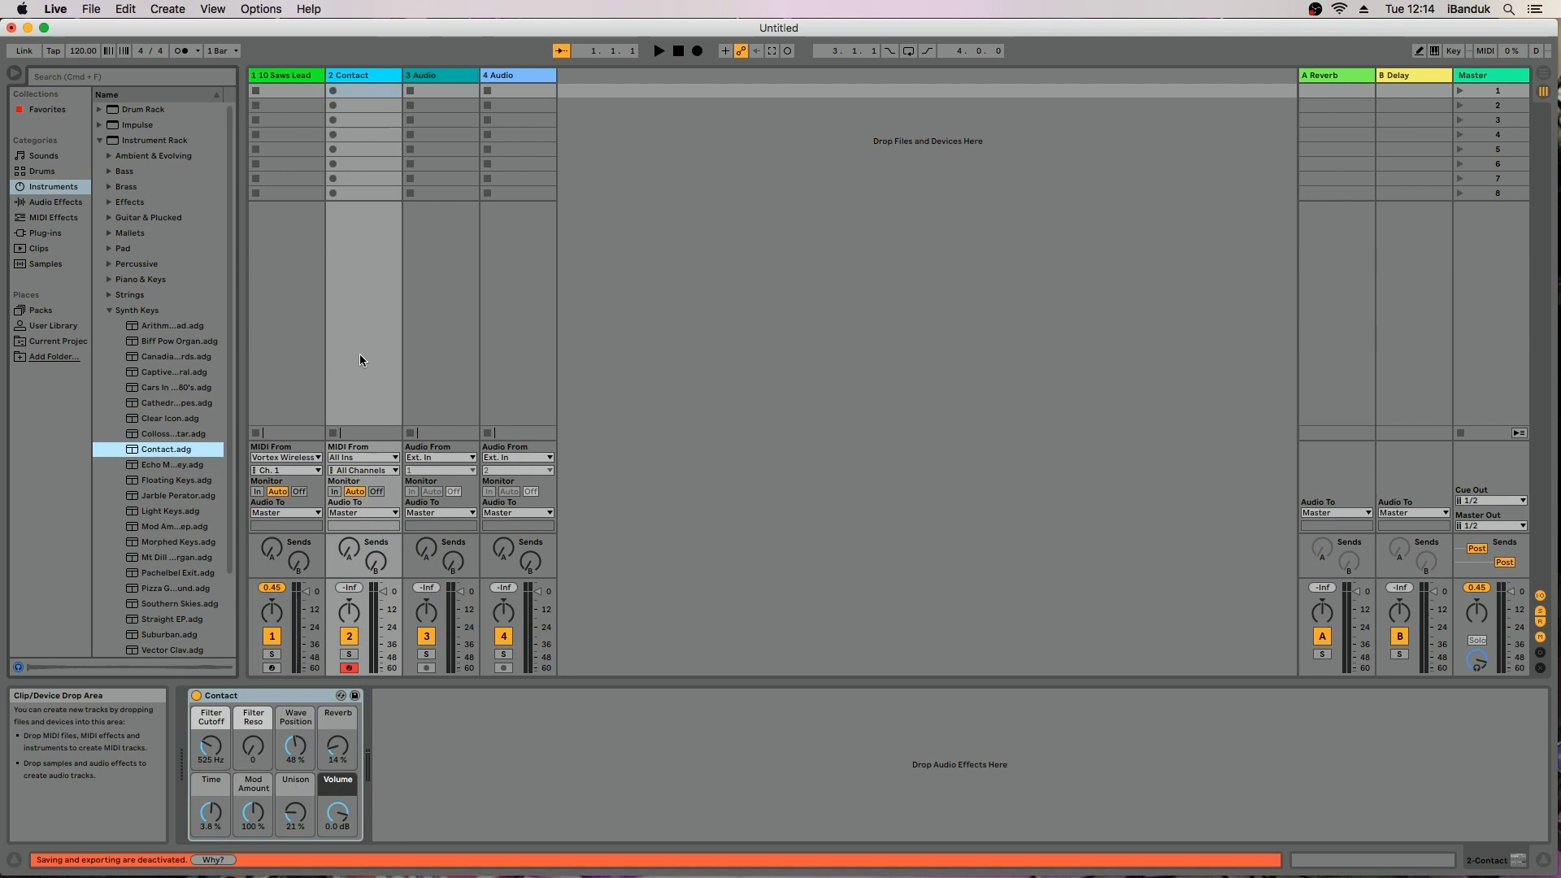
- Set track 2's MIDI From to Vortex Wireless 2 on Ch. 2, and add track 1 to the armed tracks
{"action": "left_click", "coordinate": [395, 457]}
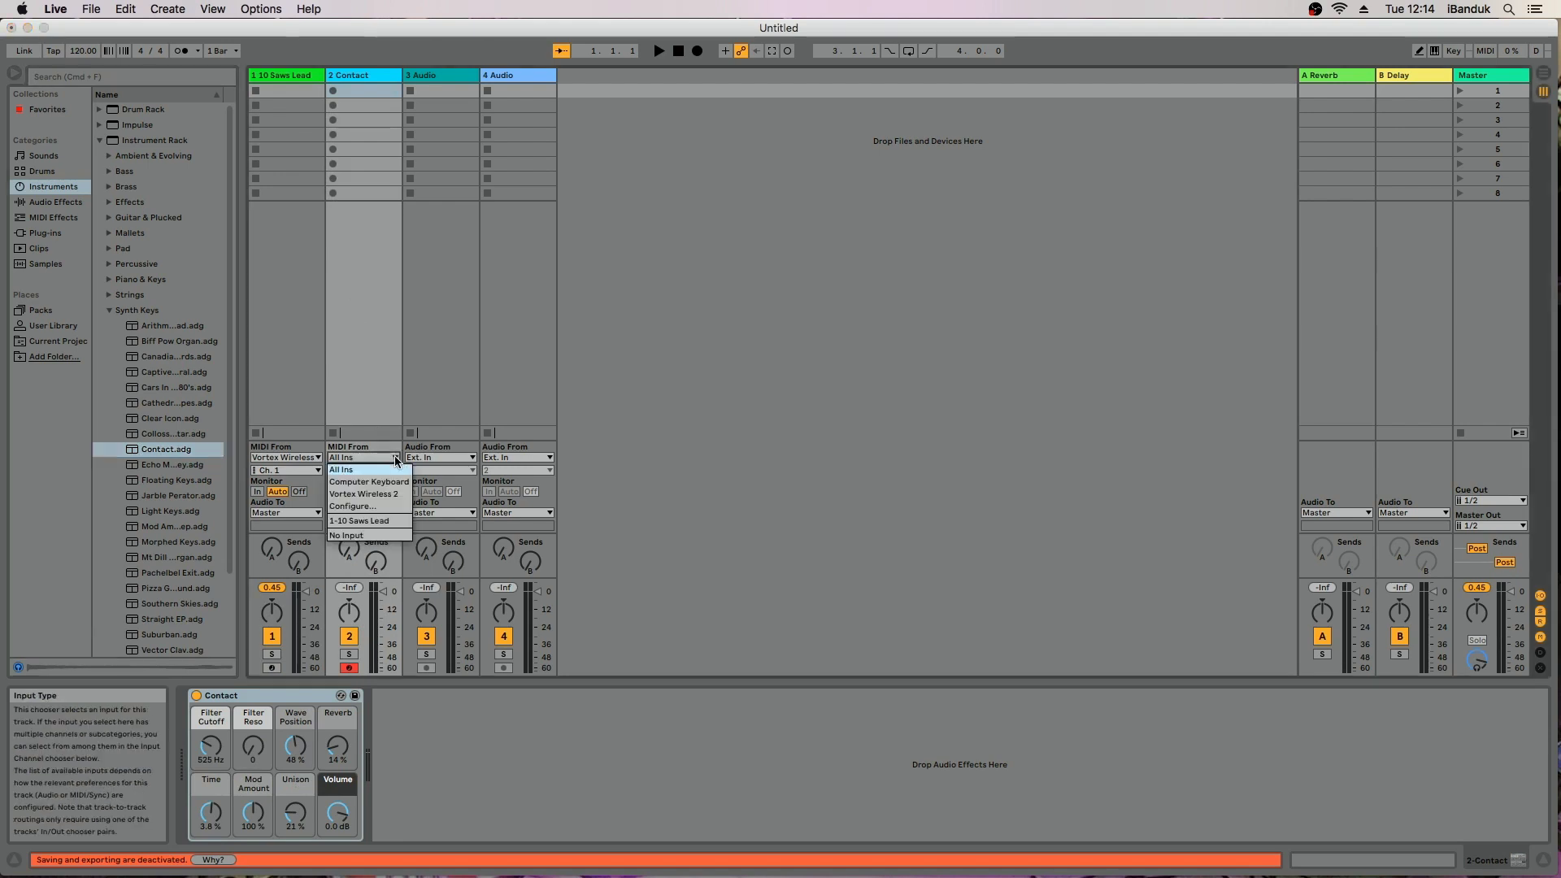
{"action": "left_click", "coordinate": [387, 493]}
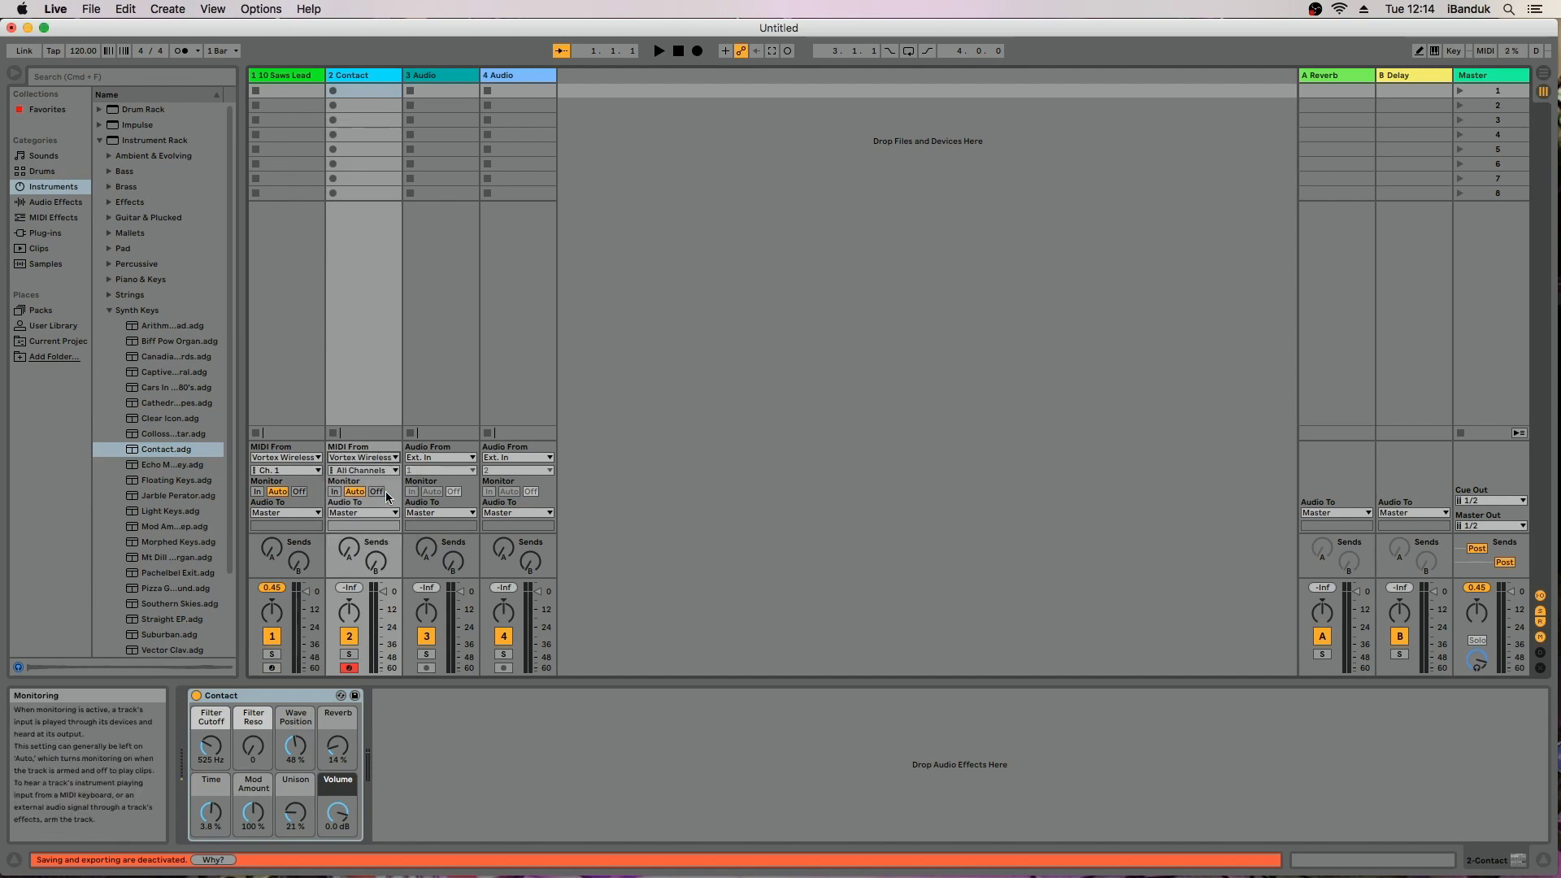
{"action": "left_click", "coordinate": [394, 470]}
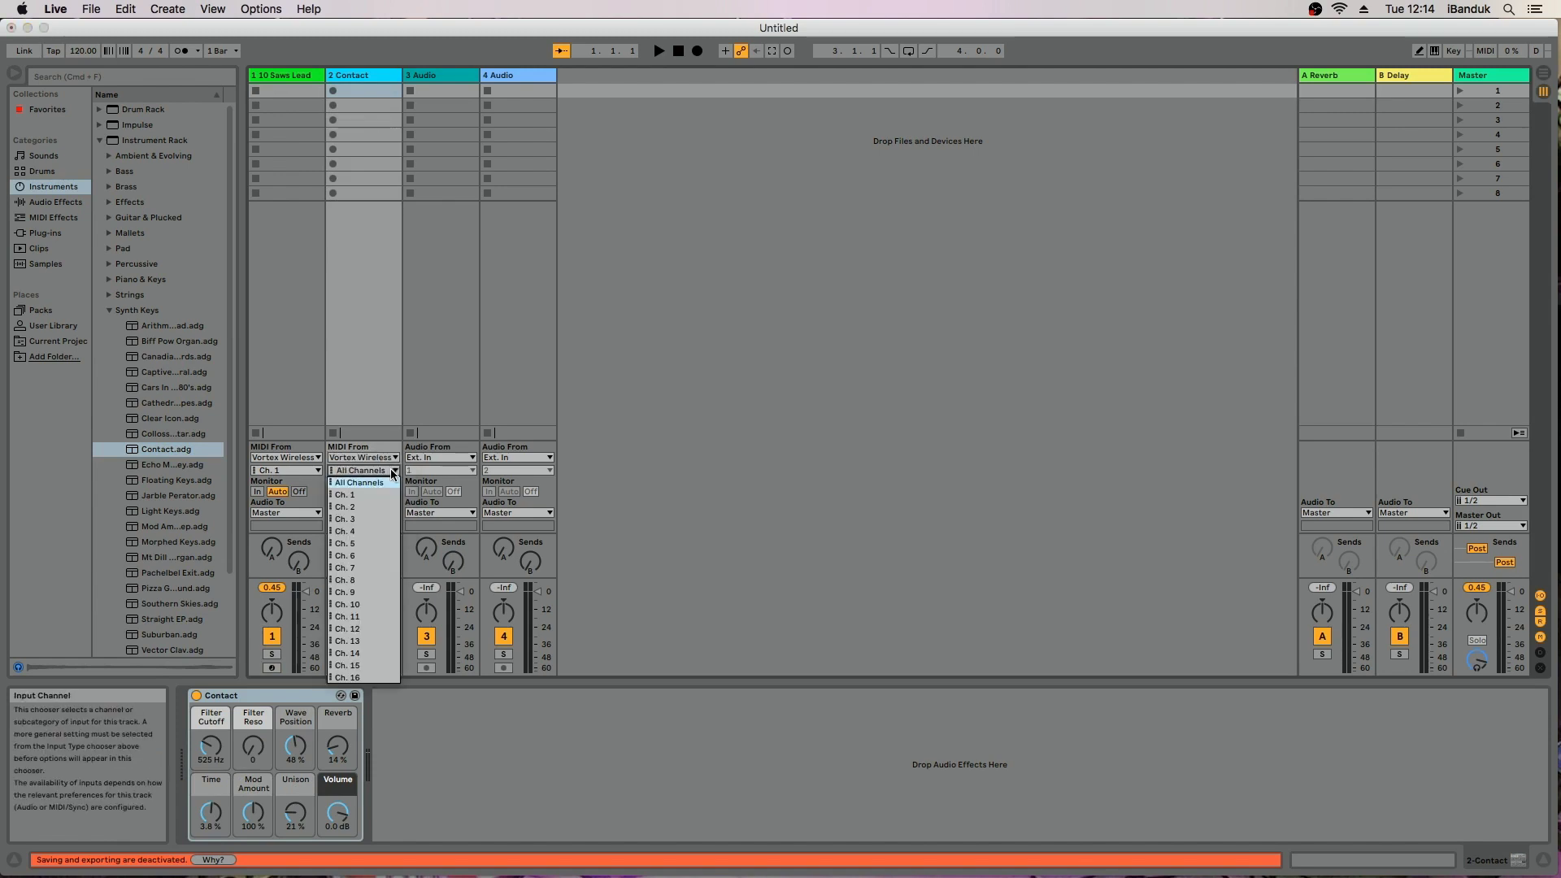
{"action": "left_click", "coordinate": [370, 506]}
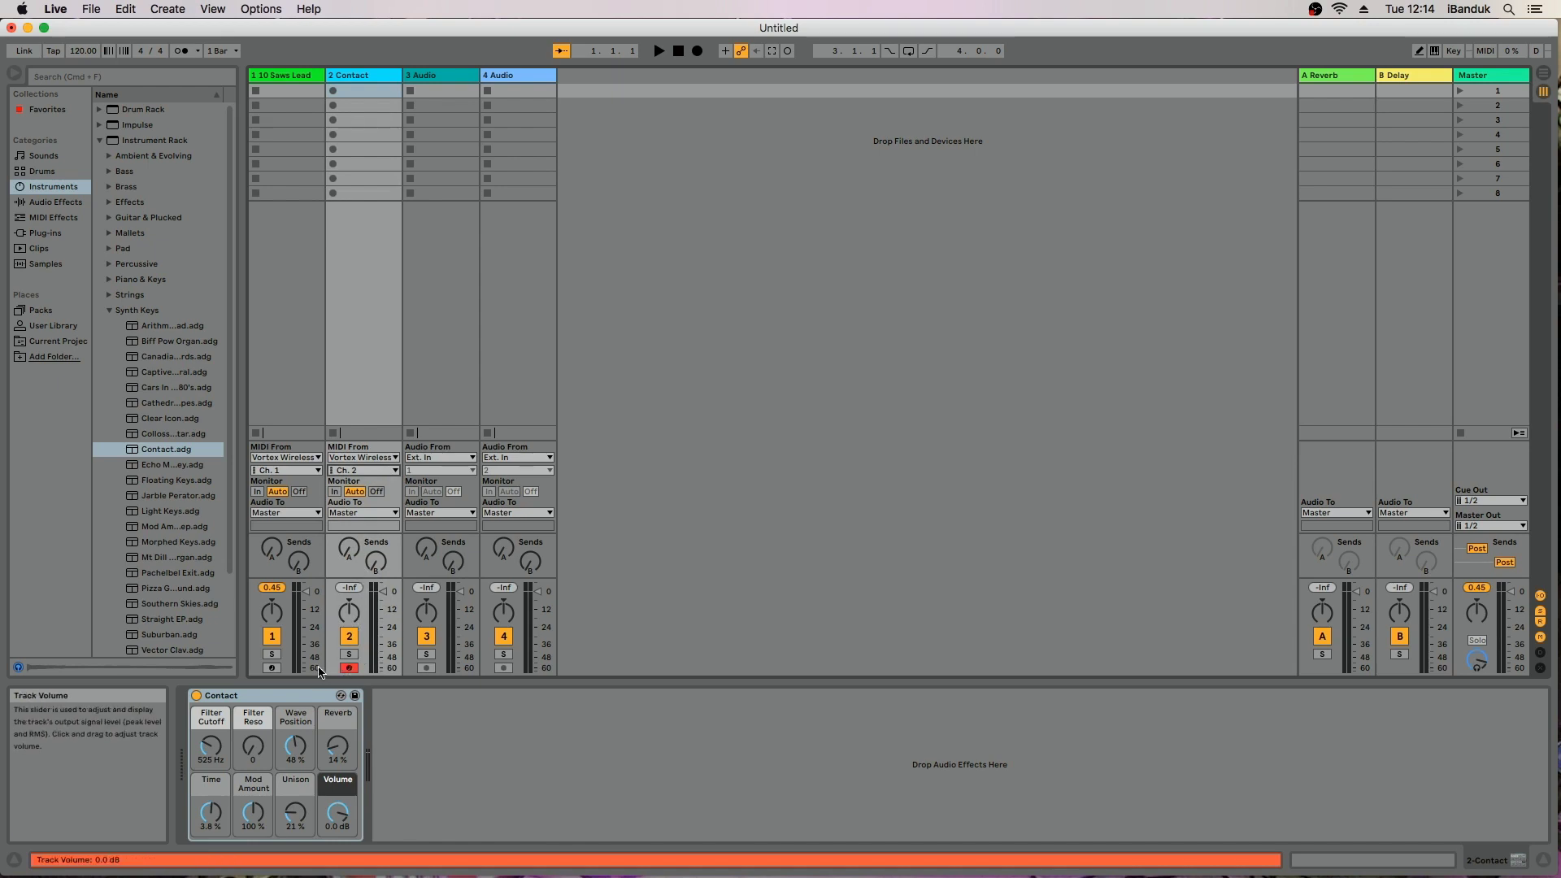
{"action": "left_click", "coordinate": [273, 668]}
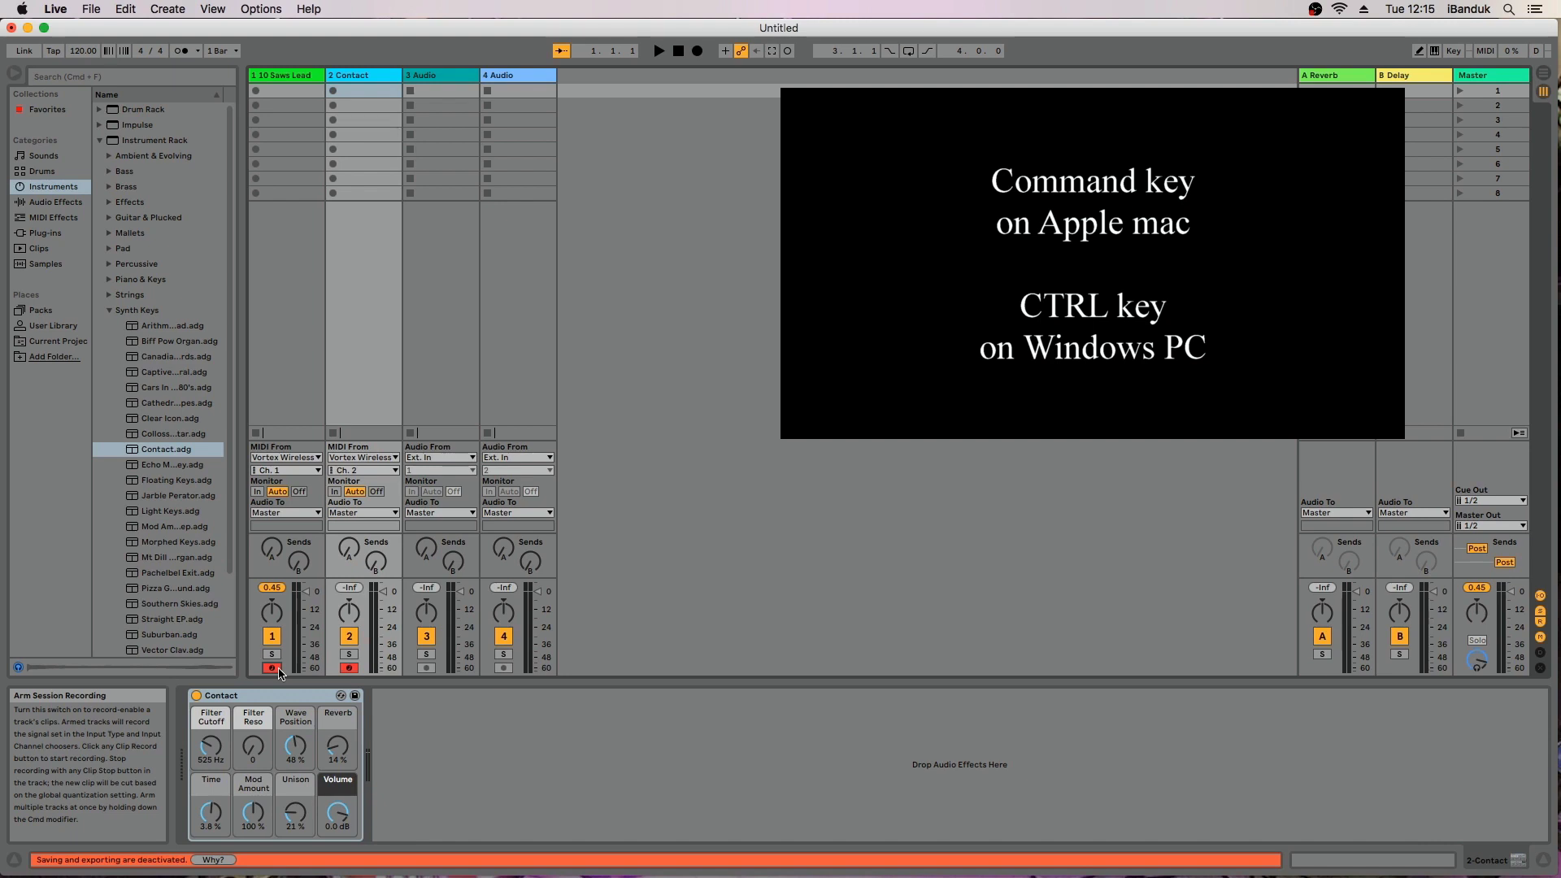